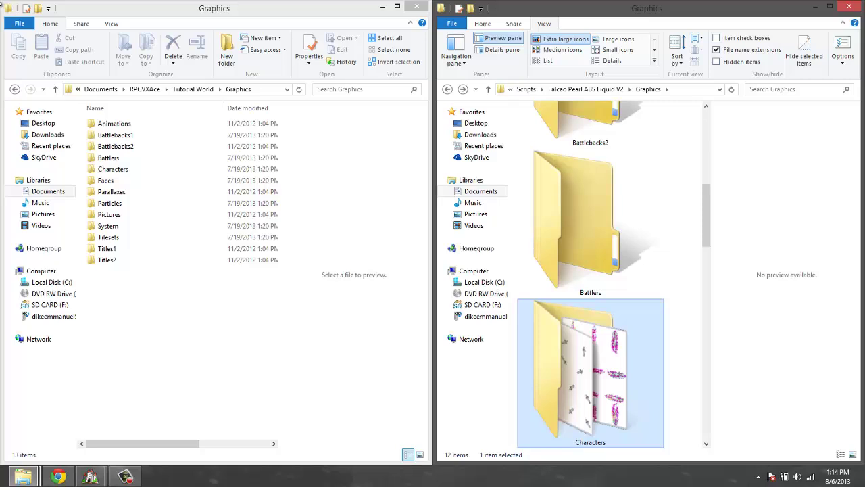
Arrange the Tutorial World and Falcao Pearl ABS Liquid V2 Graphics folder windows side by side.
{"action": "left_click_drag", "start_coordinate": [703, 202], "coordinate": [683, 157]}
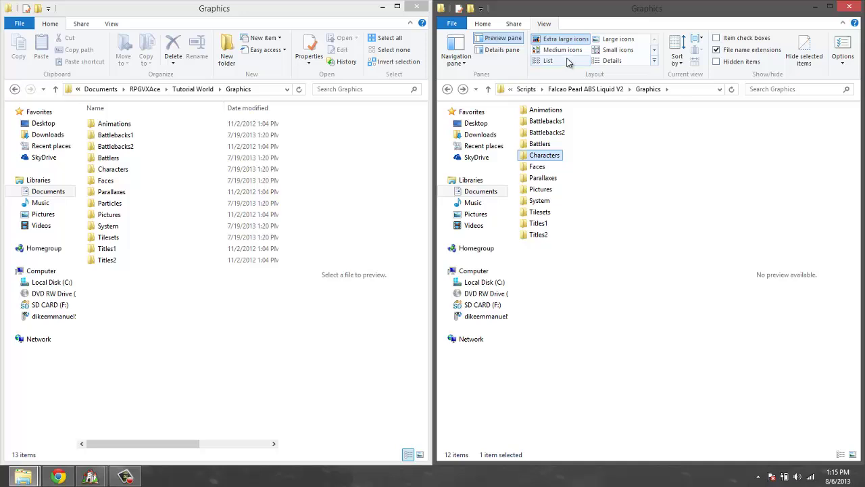
In Details view, copy Grass.png from the ABS Animations folder into Tutorial World's Animations folder.
{"action": "left_click", "coordinate": [562, 38]}
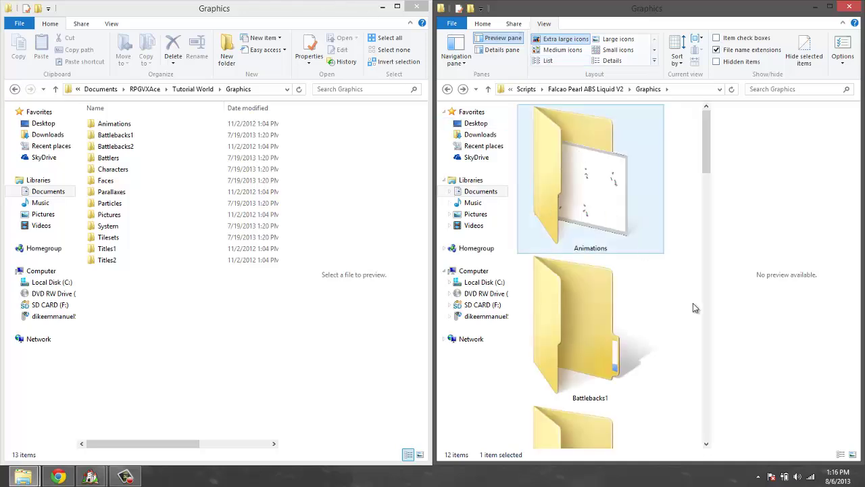
{"action": "left_click", "coordinate": [613, 61]}
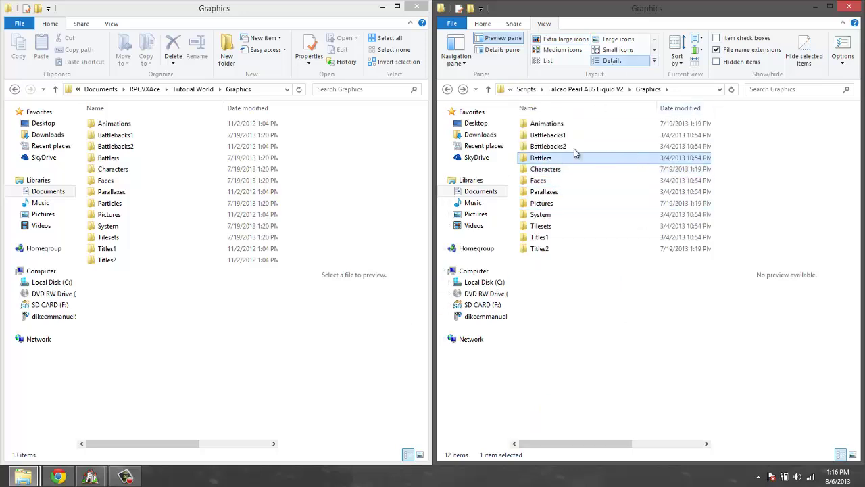
{"action": "double_click", "coordinate": [546, 124]}
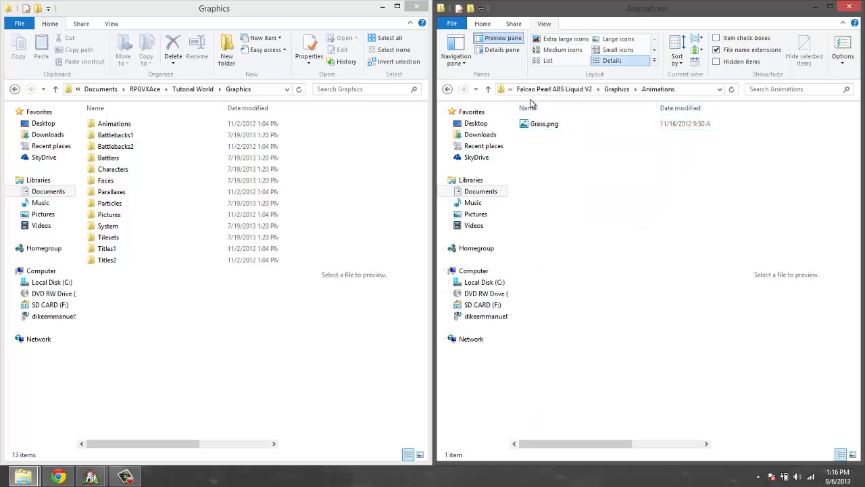
{"action": "left_click", "coordinate": [545, 126]}
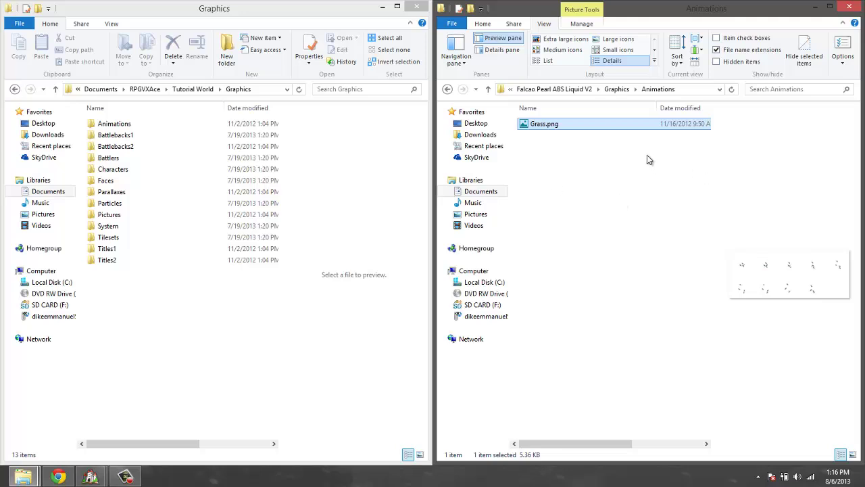
{"action": "left_click_drag", "start_coordinate": [554, 128], "coordinate": [101, 125]}
{"action": "right_click_drag", "start_coordinate": [102, 125], "coordinate": [169, 122]}
{"action": "left_click", "coordinate": [536, 128]}
{"action": "left_click", "coordinate": [196, 122]}
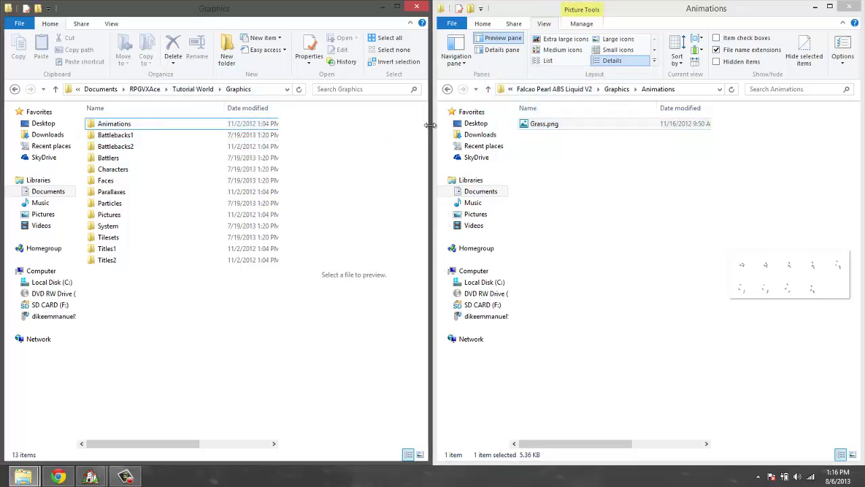
{"action": "left_click", "coordinate": [591, 11]}
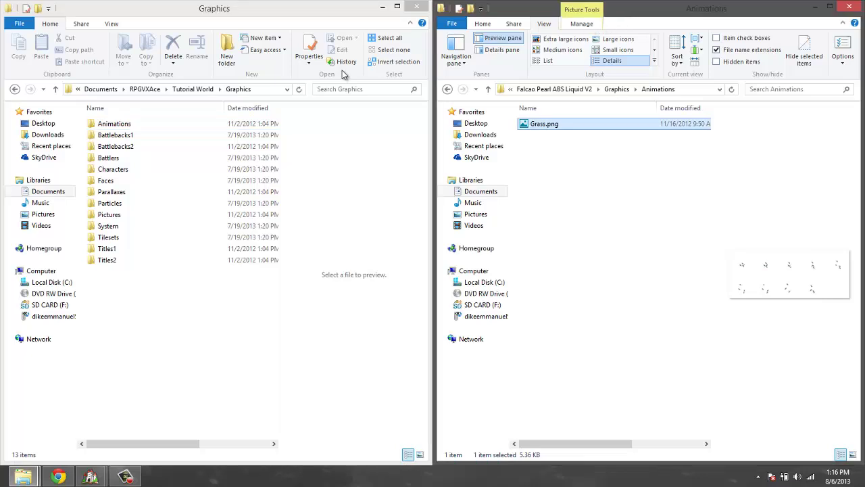
Return to the ABS Graphics folder and view its Characters sprites, like $Araña.png, as large icons.
{"action": "left_click", "coordinate": [448, 90]}
{"action": "left_click", "coordinate": [546, 135]}
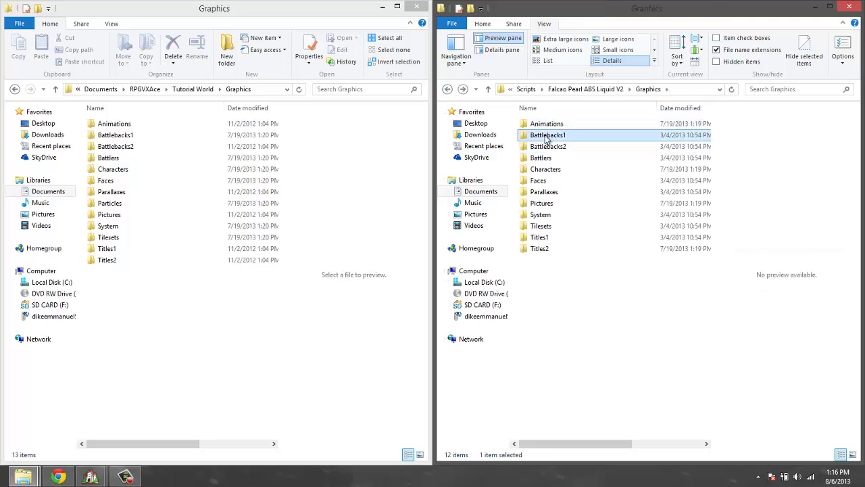
{"action": "left_click", "coordinate": [548, 146]}
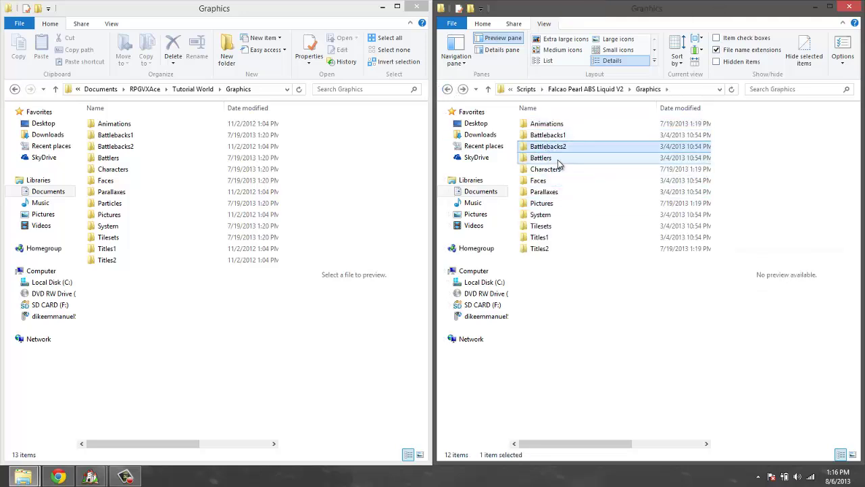
{"action": "left_click", "coordinate": [549, 159]}
{"action": "double_click", "coordinate": [556, 170]}
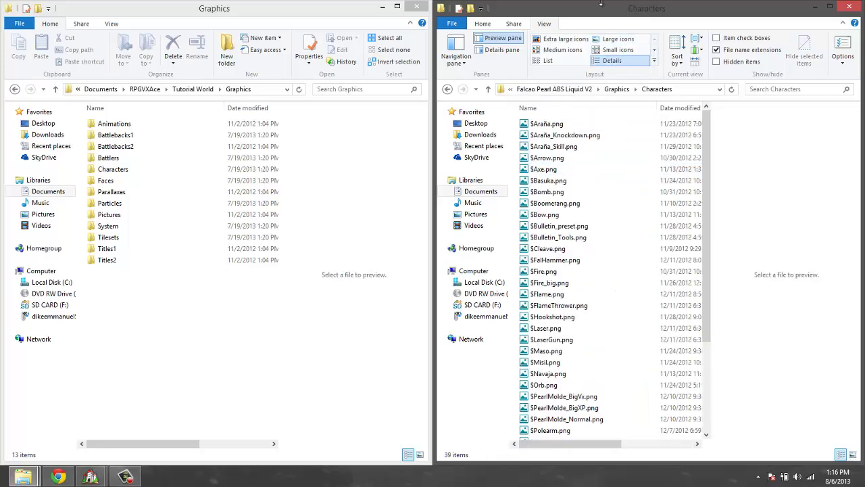
{"action": "left_click", "coordinate": [602, 40]}
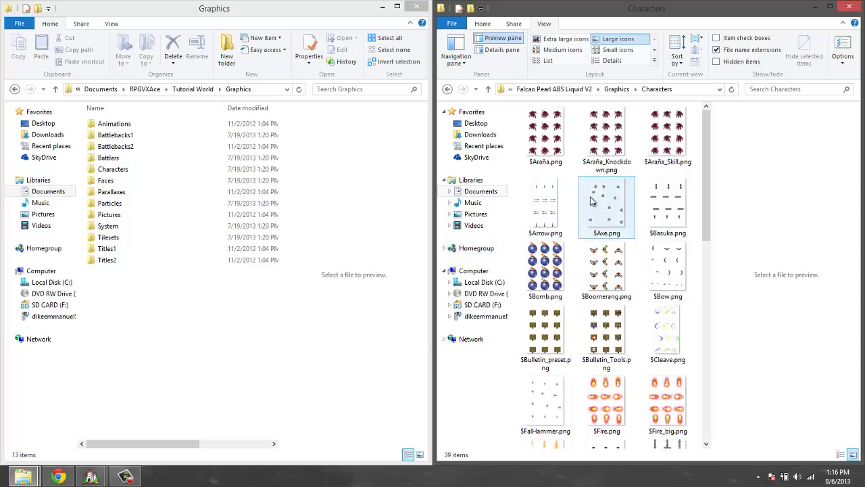
Open Tutorial World's Characters folder and preview npc tut.png and benders1.png.
{"action": "double_click", "coordinate": [131, 167]}
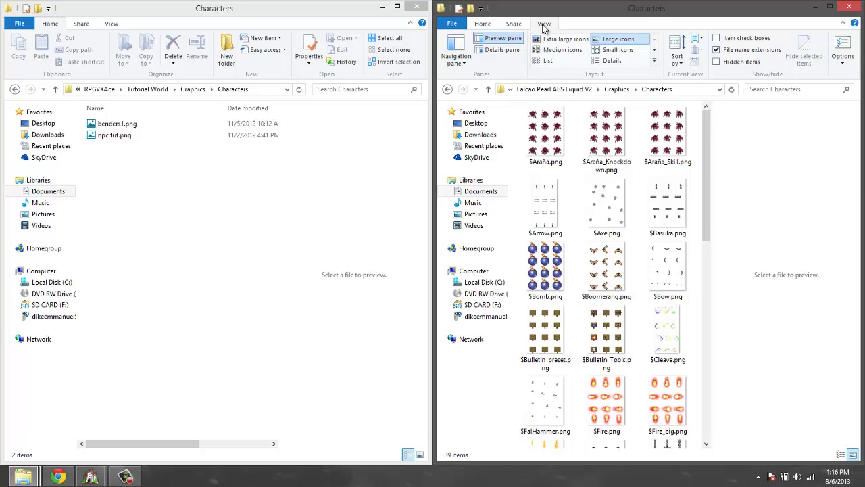
{"action": "left_click", "coordinate": [150, 136]}
{"action": "left_click", "coordinate": [149, 125]}
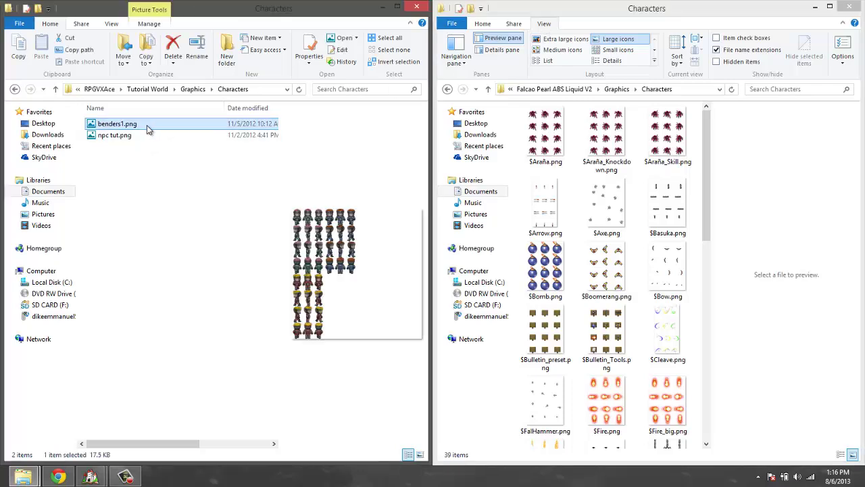
Select the ABS sprites $Arrow, $Axe, $Basuka, $Bomb, $Boomerang, $Bow, $Cleave, $FalHammer, $Fire and $Fire_big.
{"action": "left_click", "coordinate": [556, 208]}
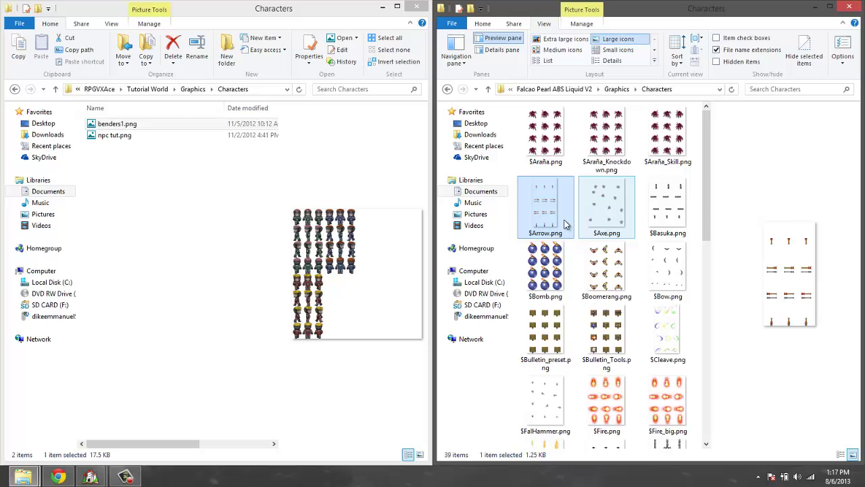
{"action": "left_click", "coordinate": [598, 194], "text": "ctrl"}
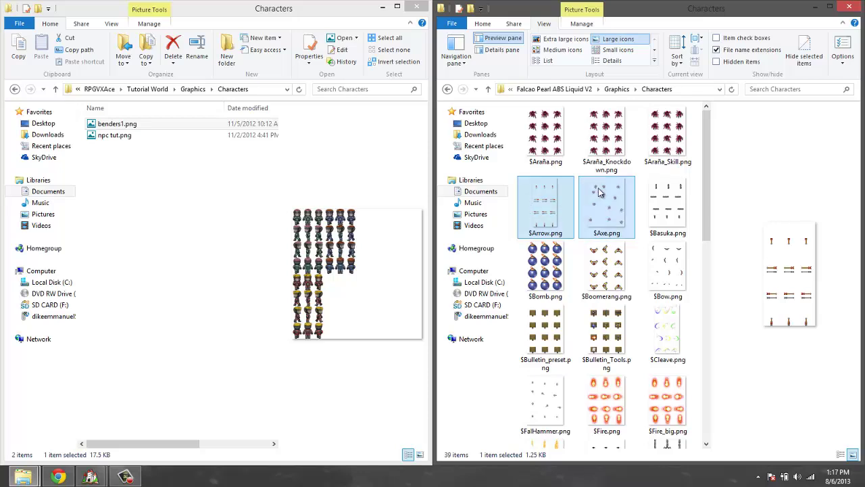
{"action": "left_click", "coordinate": [673, 198], "text": "ctrl"}
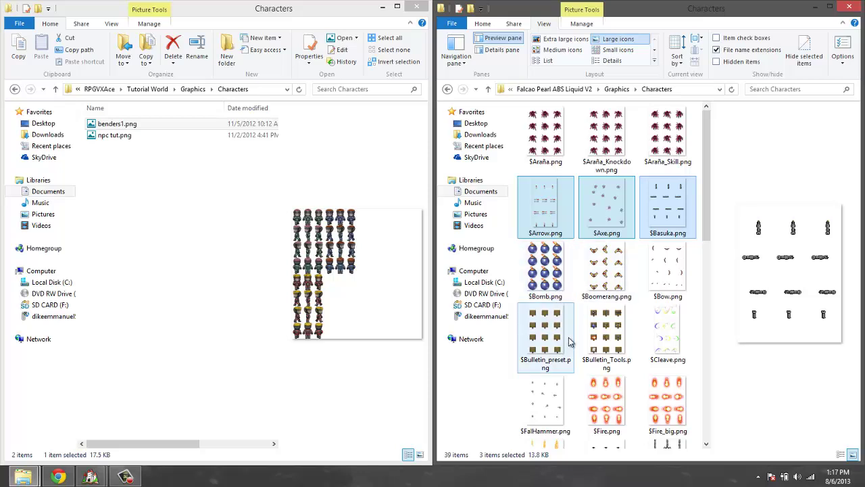
{"action": "left_click", "coordinate": [545, 265], "text": "ctrl"}
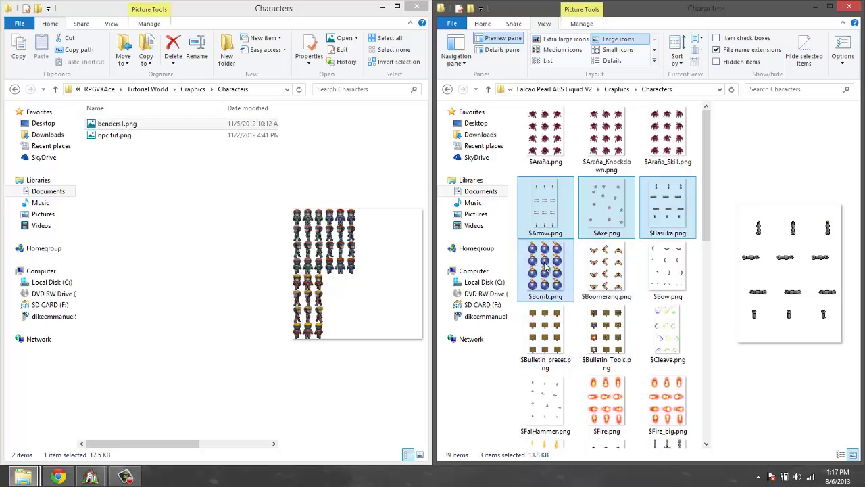
{"action": "left_click", "coordinate": [607, 264], "text": "ctrl"}
{"action": "left_click", "coordinate": [651, 269], "text": "ctrl"}
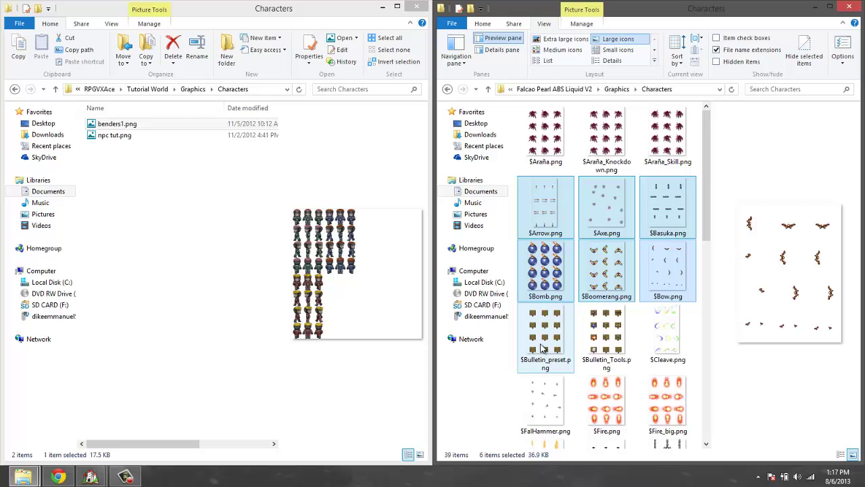
{"action": "left_click", "coordinate": [663, 331], "text": "ctrl"}
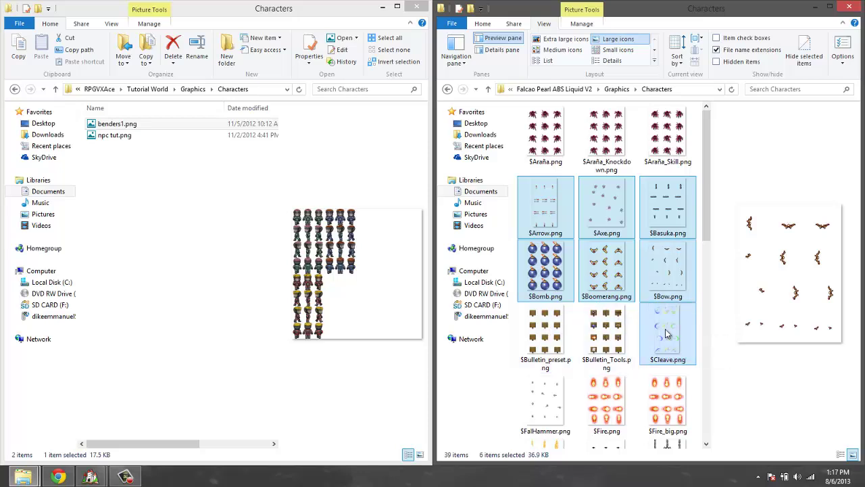
{"action": "left_click", "coordinate": [557, 404], "text": "ctrl"}
{"action": "left_click", "coordinate": [616, 406], "text": "ctrl"}
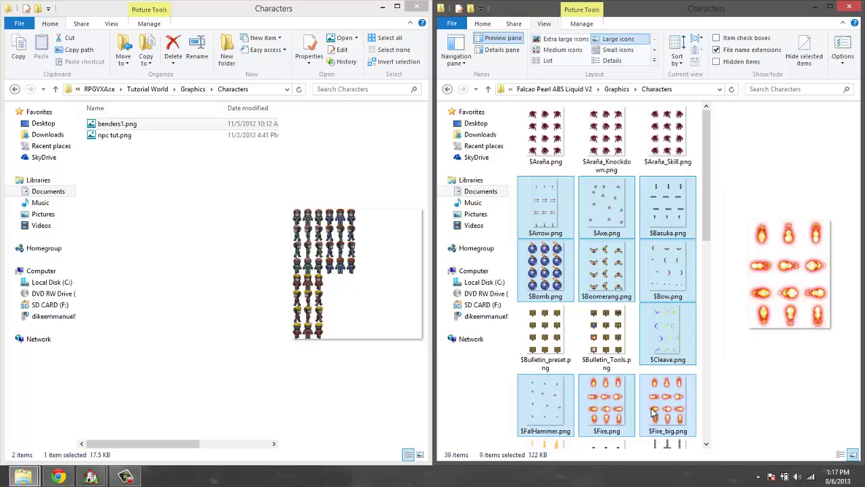
{"action": "left_click", "coordinate": [654, 412], "text": "ctrl"}
Add $Flame, $FlameThrower, $Hookshot, $Laser, $LaserGun, $Maso, $Misil, $Navaja and $Orb to the selection.
{"action": "left_click_drag", "start_coordinate": [708, 216], "coordinate": [701, 297]}
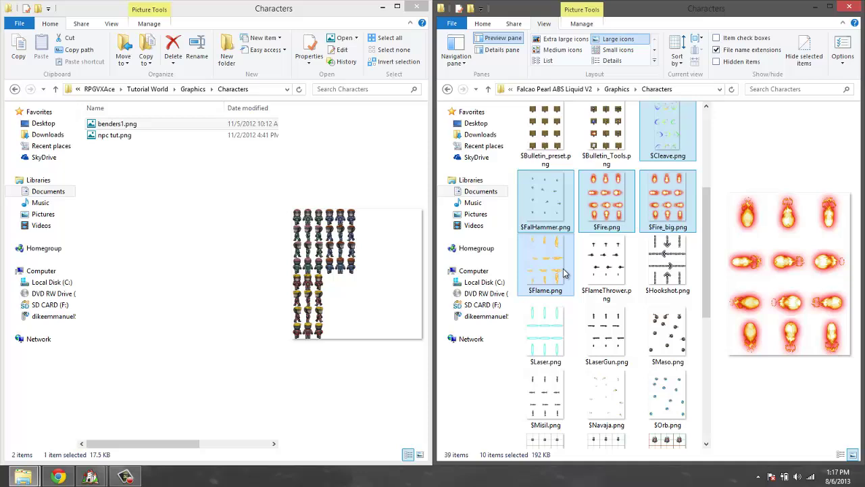
{"action": "left_click", "coordinate": [597, 259], "text": "ctrl"}
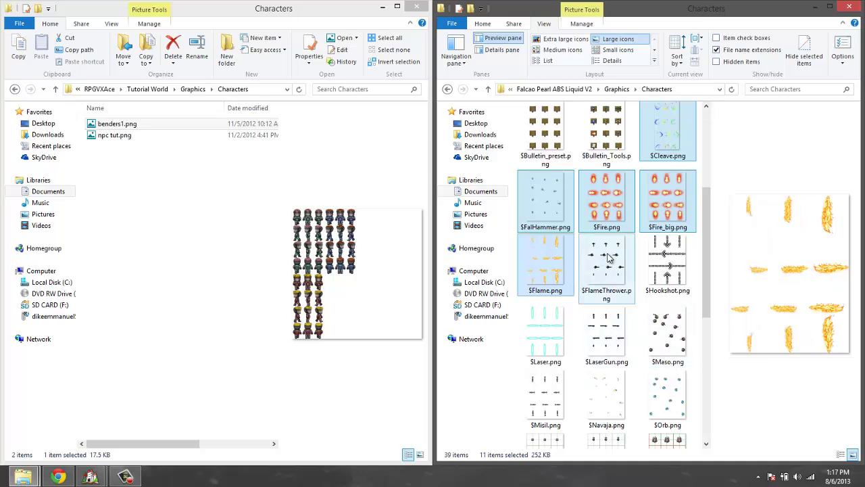
{"action": "left_click", "coordinate": [607, 257], "text": "ctrl"}
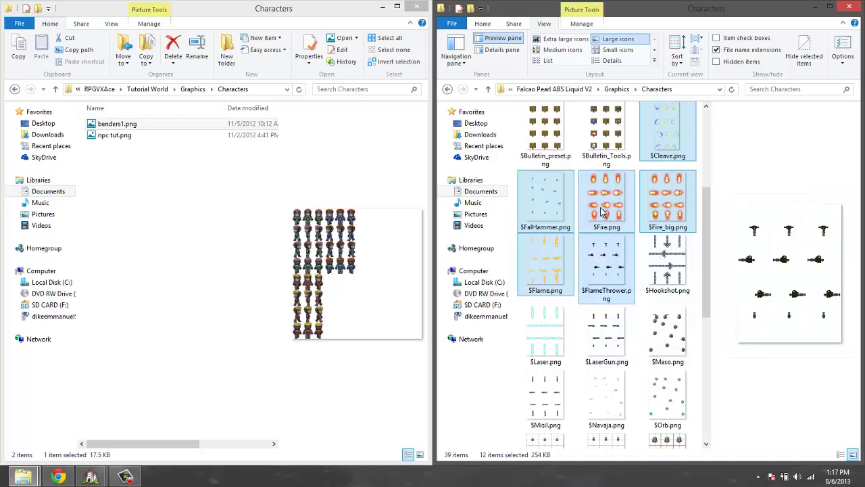
{"action": "left_click", "coordinate": [666, 262], "text": "ctrl"}
{"action": "left_click", "coordinate": [545, 331], "text": "ctrl"}
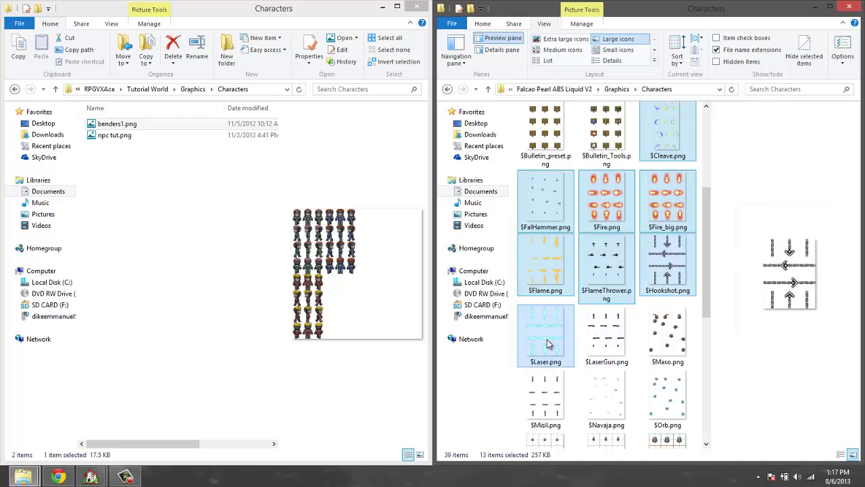
{"action": "left_click", "coordinate": [600, 338], "text": "ctrl"}
{"action": "left_click", "coordinate": [669, 338], "text": "ctrl"}
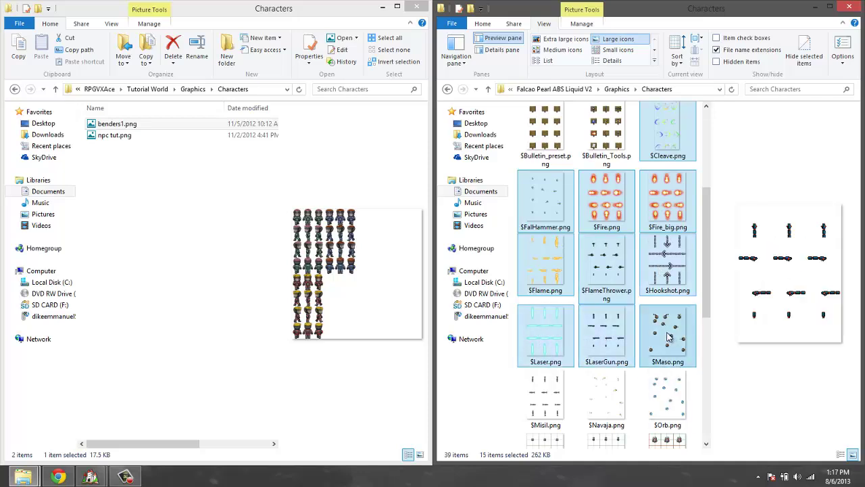
{"action": "left_click", "coordinate": [556, 398], "text": "ctrl"}
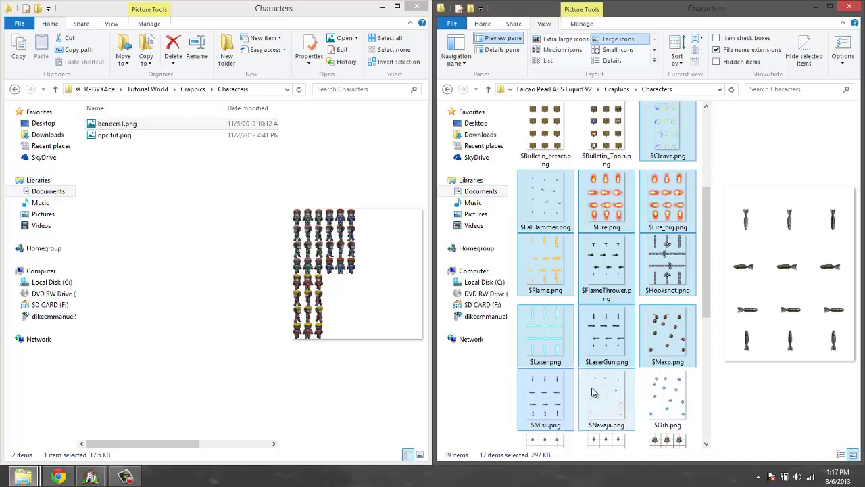
{"action": "left_click", "coordinate": [598, 391], "text": "ctrl"}
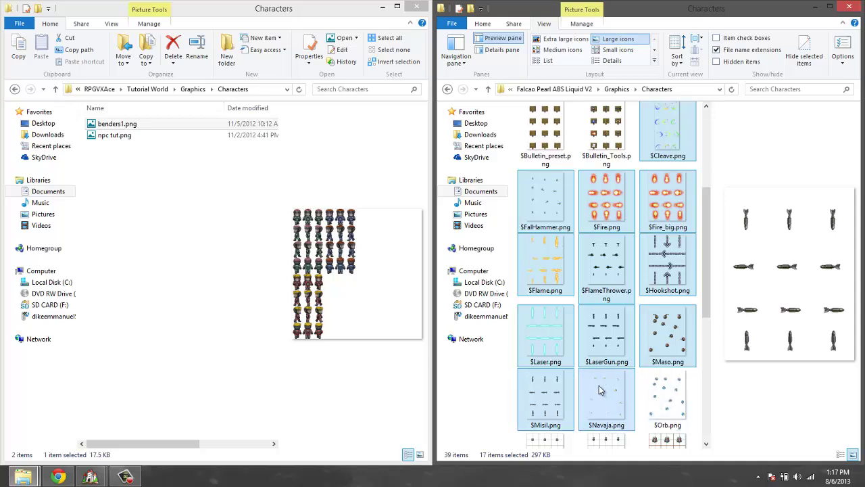
{"action": "left_click", "coordinate": [675, 399], "text": "ctrl"}
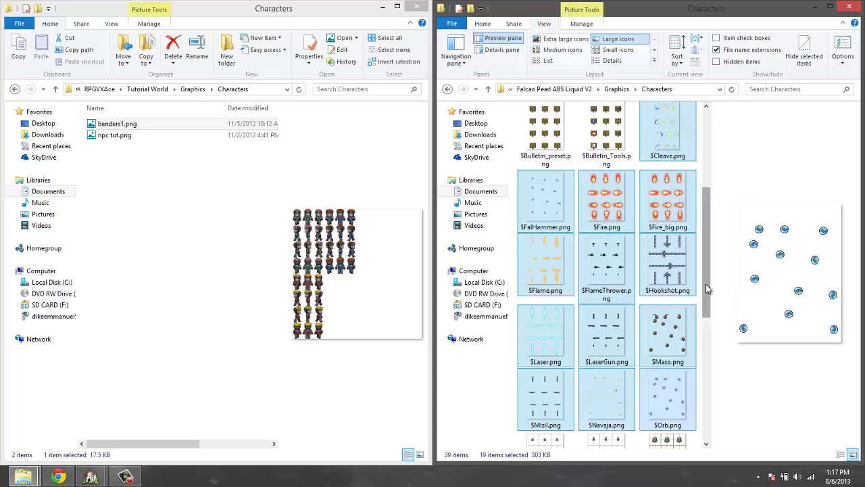
Add the remaining weapon sprites, including $Shield, $Staff, $Vala and $Wind, to the selection.
{"action": "scroll", "coordinate": [706, 297], "scroll_direction": "down", "scroll_amount": 3}
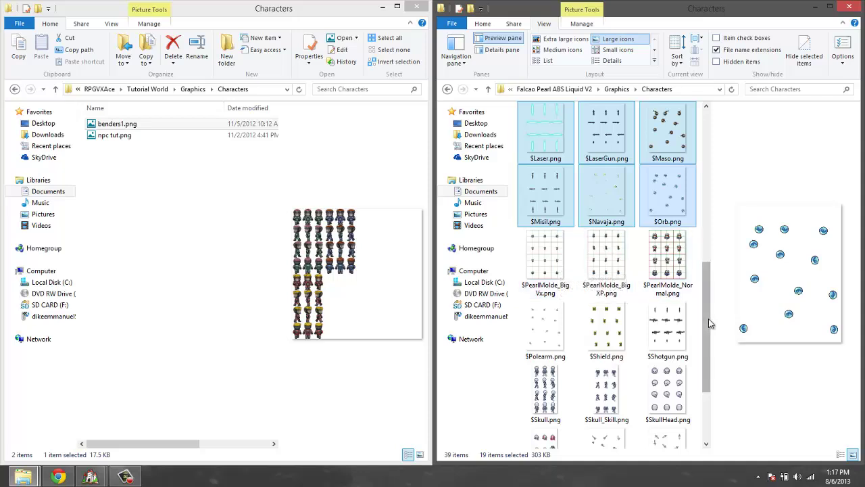
{"action": "left_click_drag", "start_coordinate": [704, 319], "coordinate": [703, 327]}
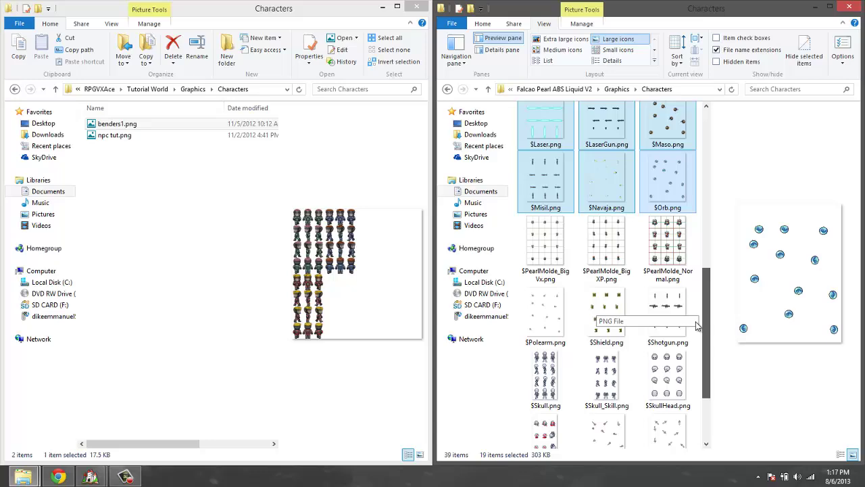
{"action": "scroll", "coordinate": [696, 351], "scroll_direction": "down", "scroll_amount": 3}
{"action": "scroll", "coordinate": [693, 374], "scroll_direction": "up", "scroll_amount": 6}
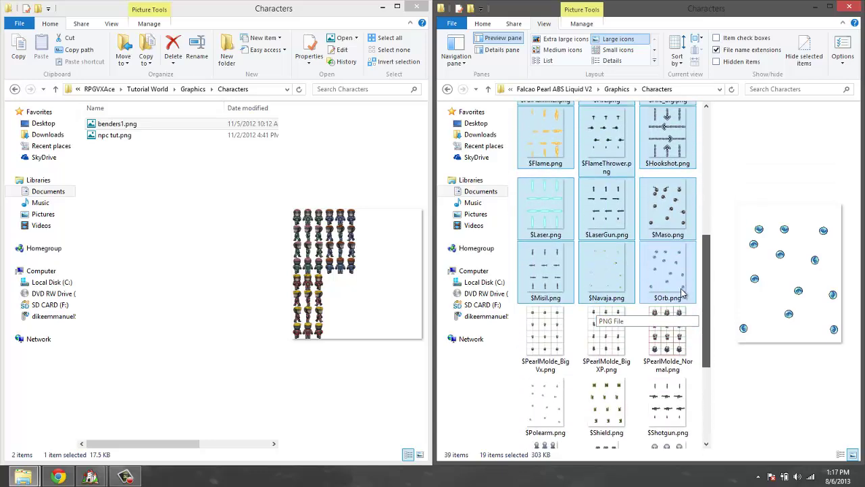
{"action": "scroll", "coordinate": [682, 285], "scroll_direction": "up", "scroll_amount": 3}
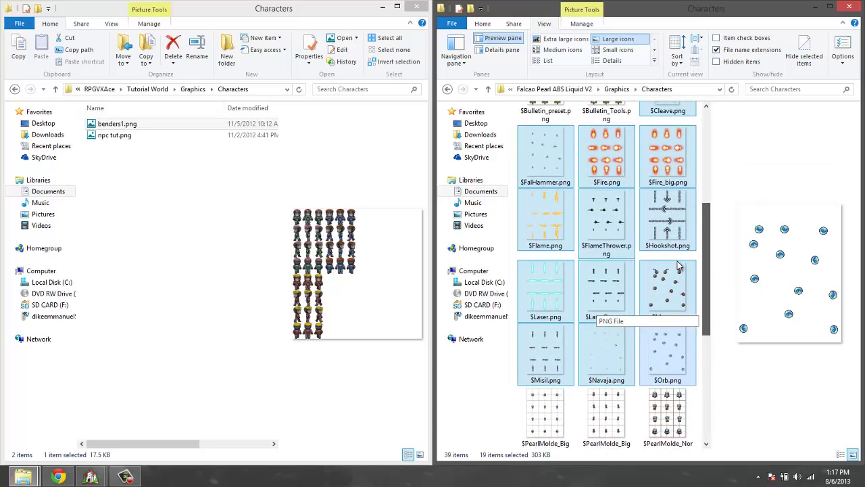
{"action": "scroll", "coordinate": [679, 267], "scroll_direction": "down", "scroll_amount": 8}
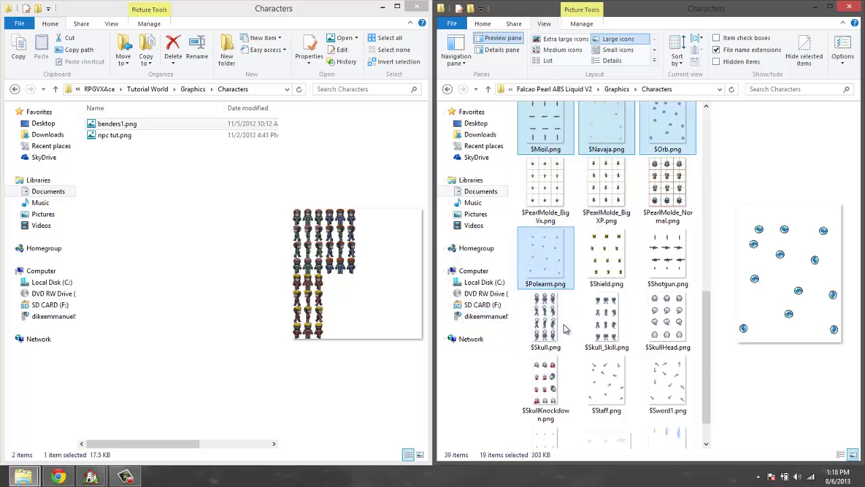
{"action": "left_click", "coordinate": [628, 254], "text": "ctrl"}
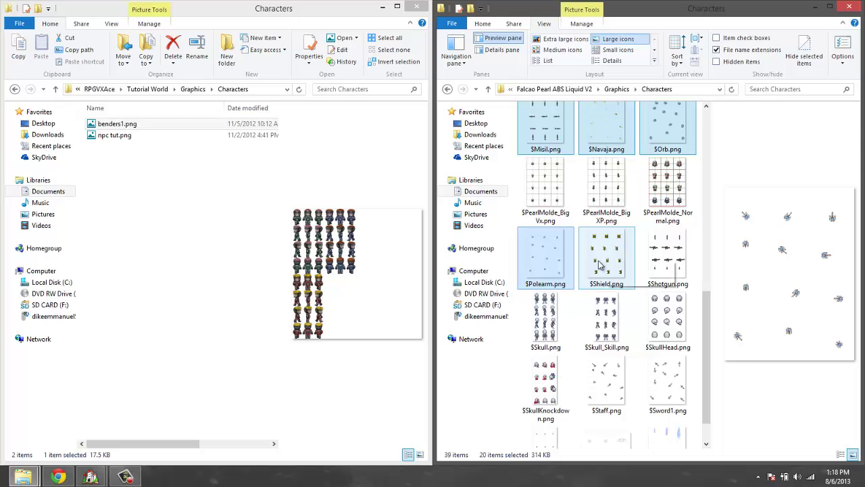
{"action": "left_click", "coordinate": [544, 350], "text": "ctrl"}
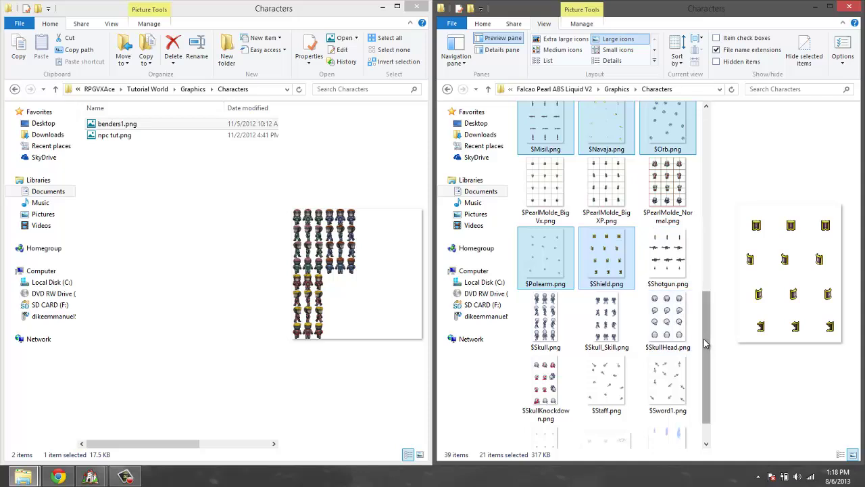
{"action": "left_click_drag", "start_coordinate": [704, 339], "coordinate": [702, 352]}
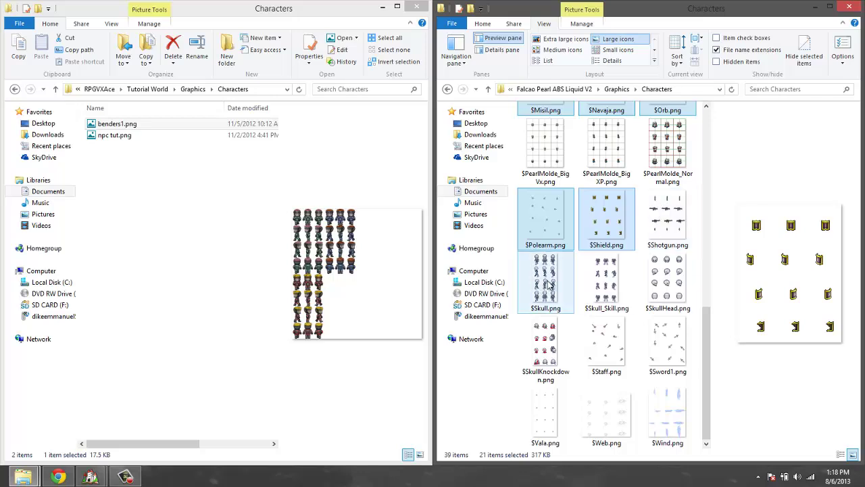
{"action": "left_click", "coordinate": [605, 344], "text": "ctrl"}
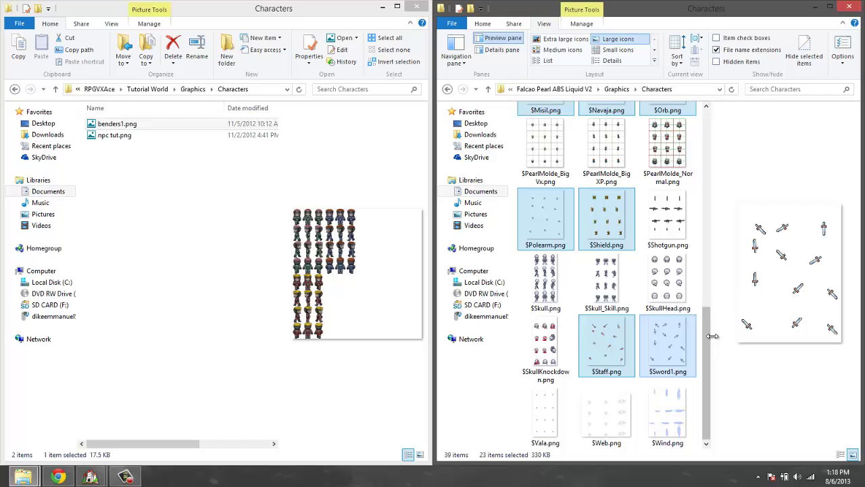
{"action": "left_click", "coordinate": [539, 419], "text": "ctrl"}
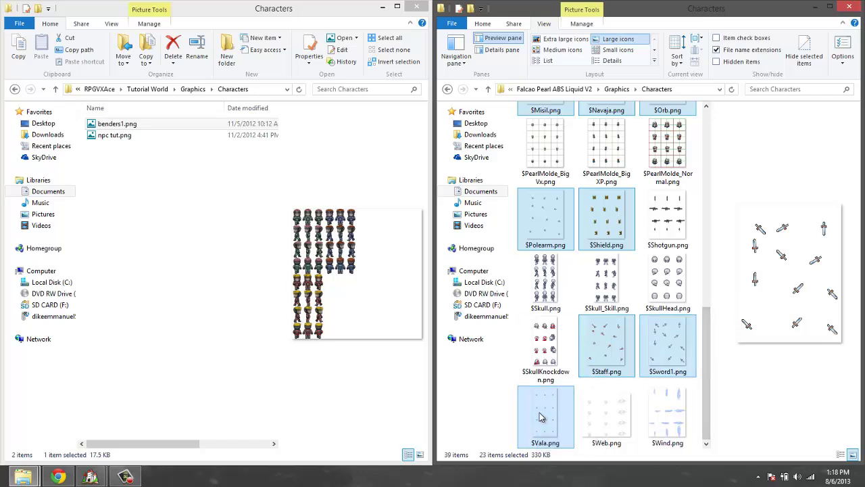
{"action": "left_click", "coordinate": [615, 423], "text": "ctrl"}
{"action": "left_click", "coordinate": [686, 412], "text": "ctrl"}
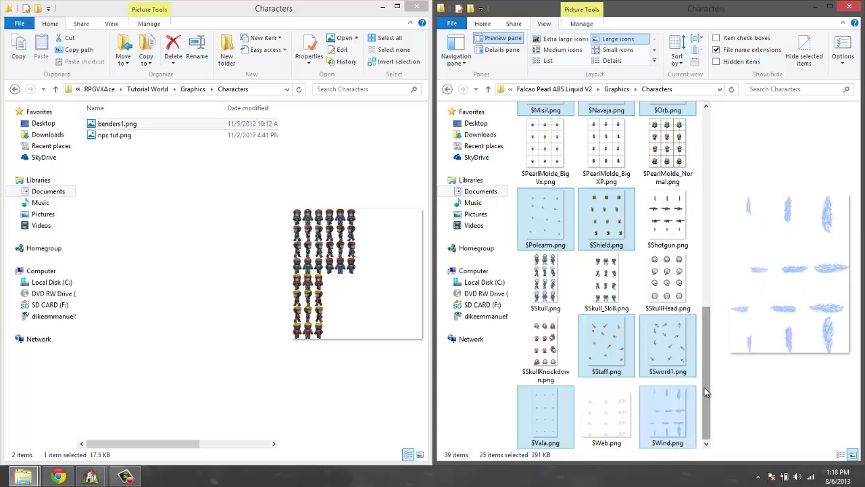
Copy the 25 sprite sheets into Tutorial World's Characters, then open the Life MiNi Town folder.
{"action": "left_click_drag", "start_coordinate": [702, 395], "coordinate": [691, 183]}
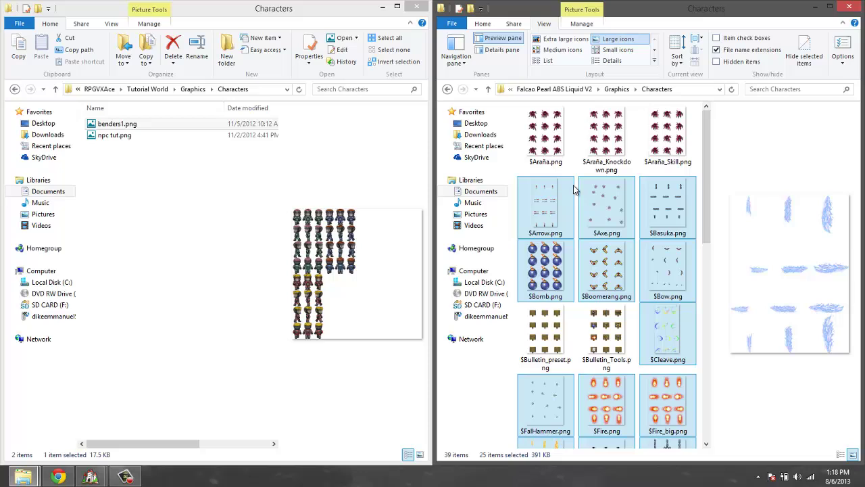
{"action": "right_click_drag", "start_coordinate": [588, 201], "coordinate": [142, 255]}
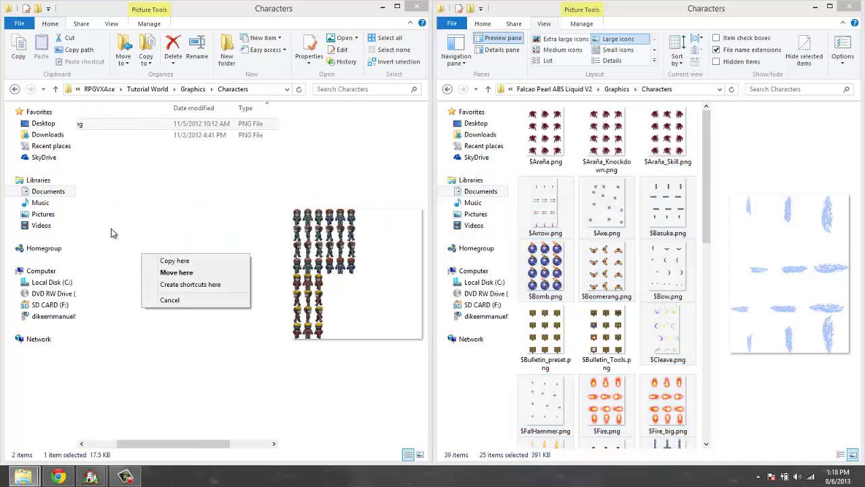
{"action": "left_click", "coordinate": [166, 262]}
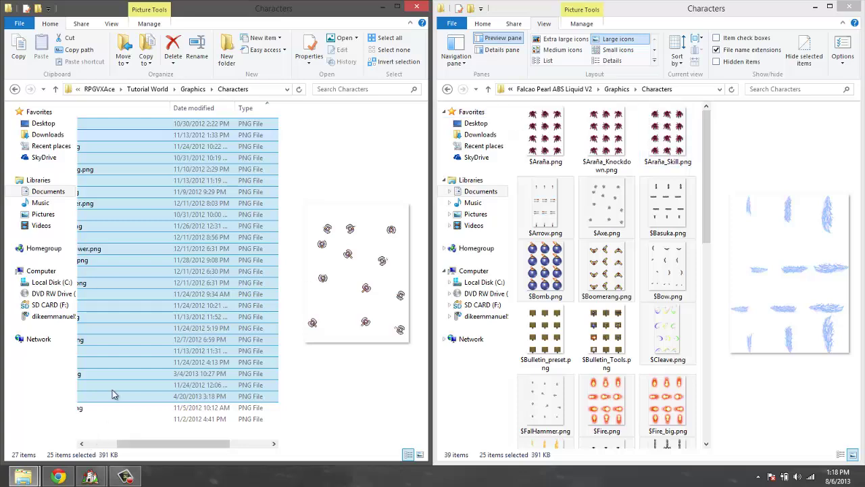
{"action": "right_click", "coordinate": [24, 479]}
{"action": "left_click", "coordinate": [119, 448]}
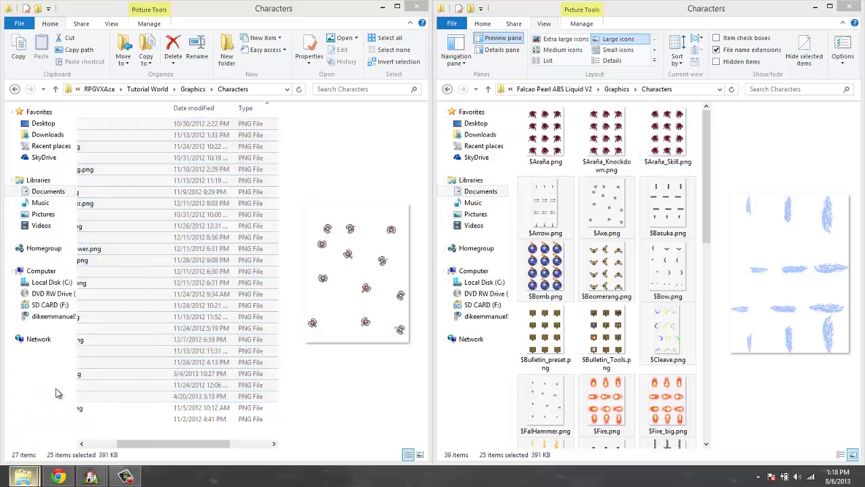
Open Life MiNi Town's Characters folder in a right-half window using Large icons view.
{"action": "double_click", "coordinate": [407, 239]}
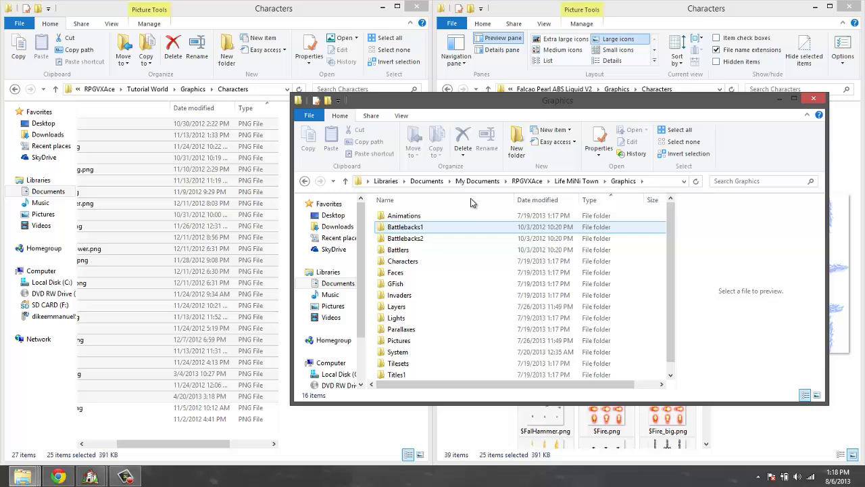
{"action": "double_click", "coordinate": [403, 261]}
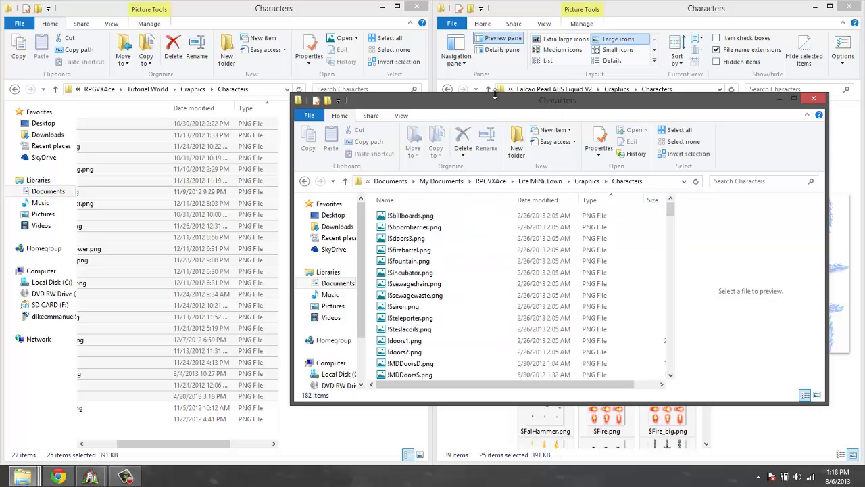
{"action": "left_click_drag", "start_coordinate": [497, 100], "coordinate": [683, 125]}
{"action": "left_click", "coordinate": [580, 123]}
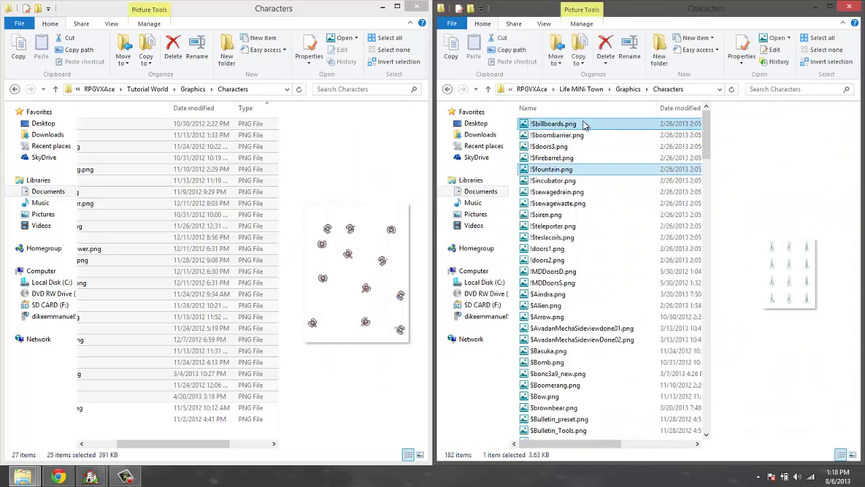
{"action": "left_click", "coordinate": [521, 25]}
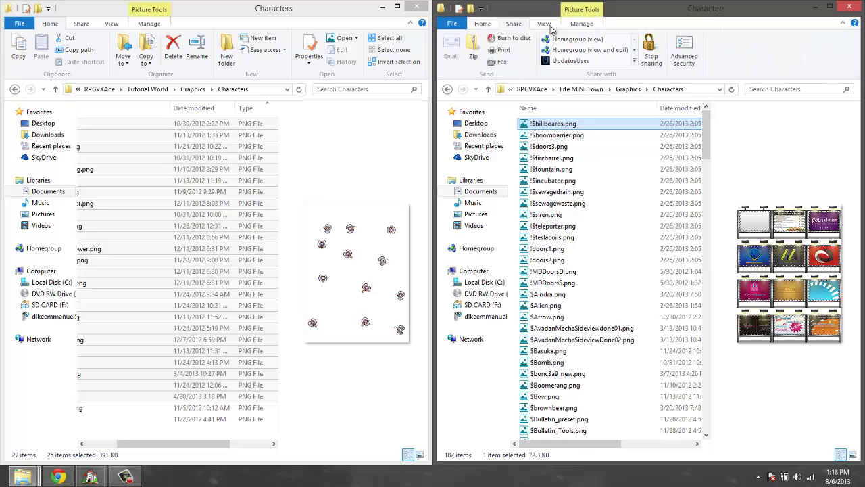
{"action": "left_click", "coordinate": [544, 24]}
{"action": "left_click", "coordinate": [618, 40]}
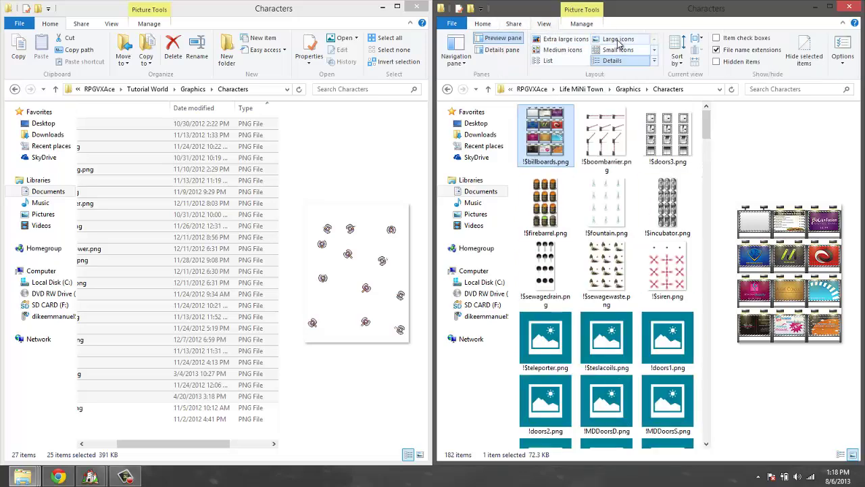
Preview sprites such as !$fountain, !$sewagewaste, $Ice and $Lightening.
{"action": "left_click", "coordinate": [612, 212]}
{"action": "left_click", "coordinate": [607, 265]}
{"action": "scroll", "coordinate": [595, 284], "scroll_direction": "down", "scroll_amount": 3}
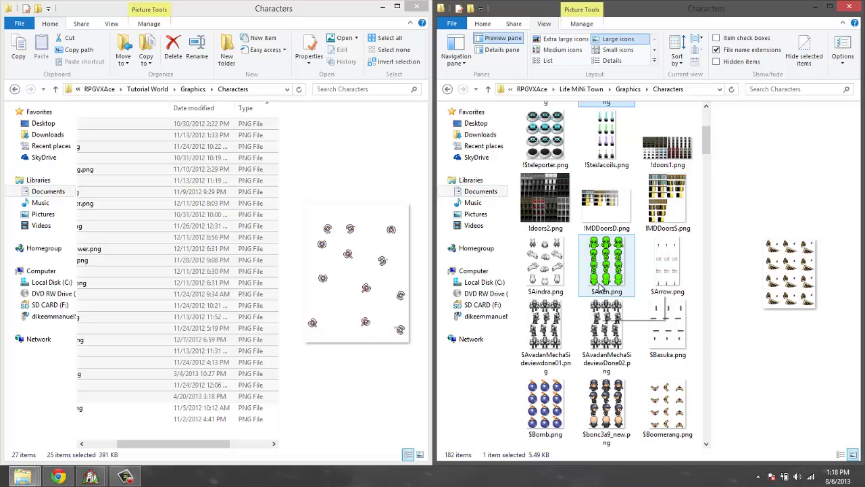
{"action": "scroll", "coordinate": [676, 338], "scroll_direction": "down", "scroll_amount": 9}
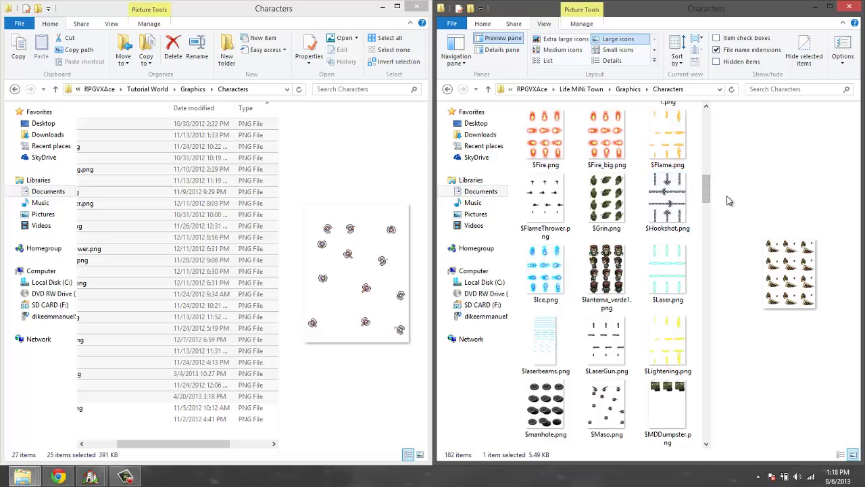
{"action": "left_click", "coordinate": [557, 303]}
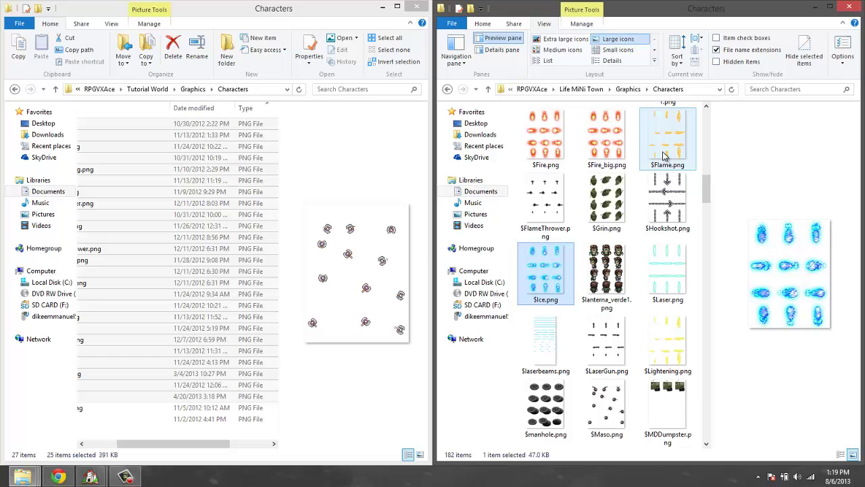
{"action": "scroll", "coordinate": [703, 196], "scroll_direction": "down", "scroll_amount": 1}
{"action": "left_click", "coordinate": [668, 298]}
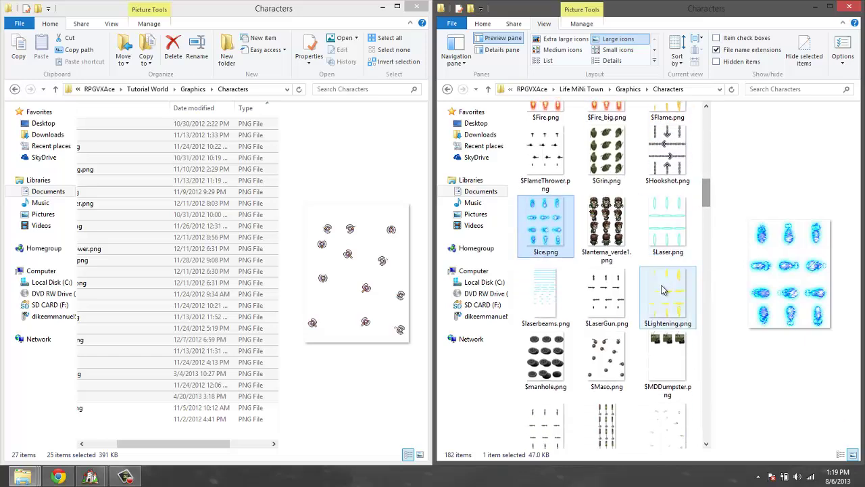
{"action": "scroll", "coordinate": [609, 264], "scroll_direction": "up", "scroll_amount": 1}
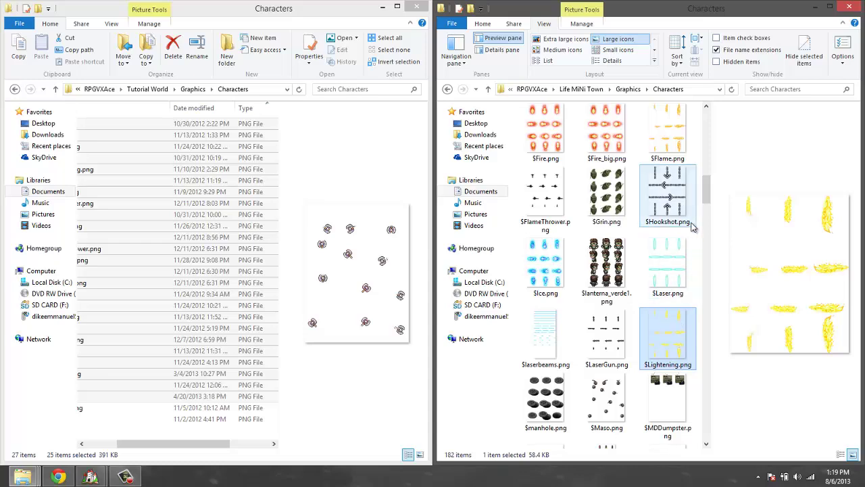
{"action": "left_click_drag", "start_coordinate": [708, 191], "coordinate": [705, 214]}
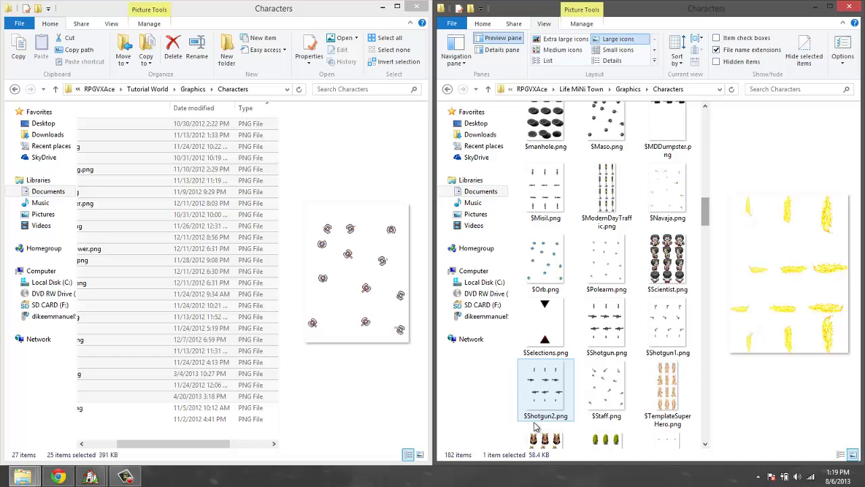
Compare the $Shotgun and $Shotgun2 sprite sheets in the preview pane.
{"action": "left_click", "coordinate": [558, 397]}
{"action": "left_click", "coordinate": [631, 331]}
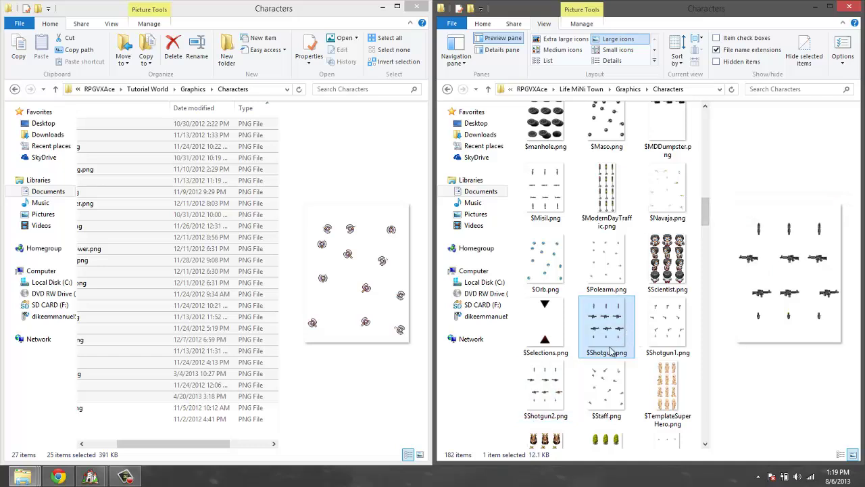
{"action": "left_click", "coordinate": [566, 384]}
{"action": "left_click", "coordinate": [604, 342]}
{"action": "left_click", "coordinate": [567, 385]}
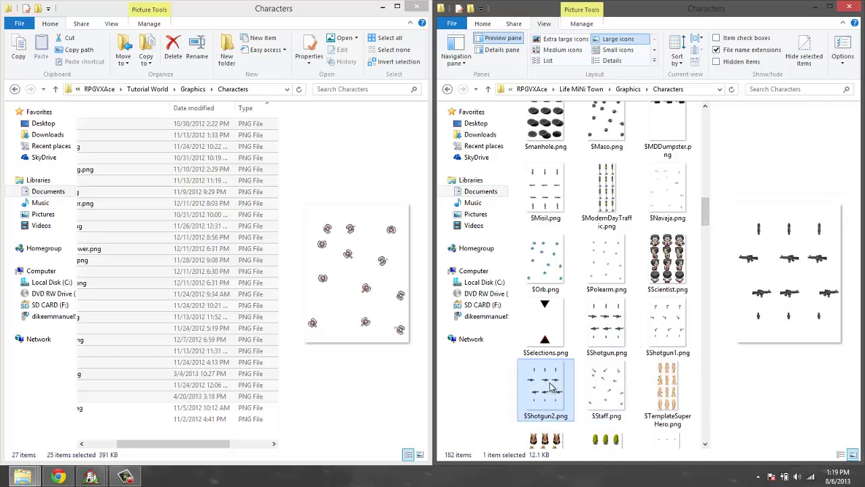
{"action": "left_click", "coordinate": [596, 323]}
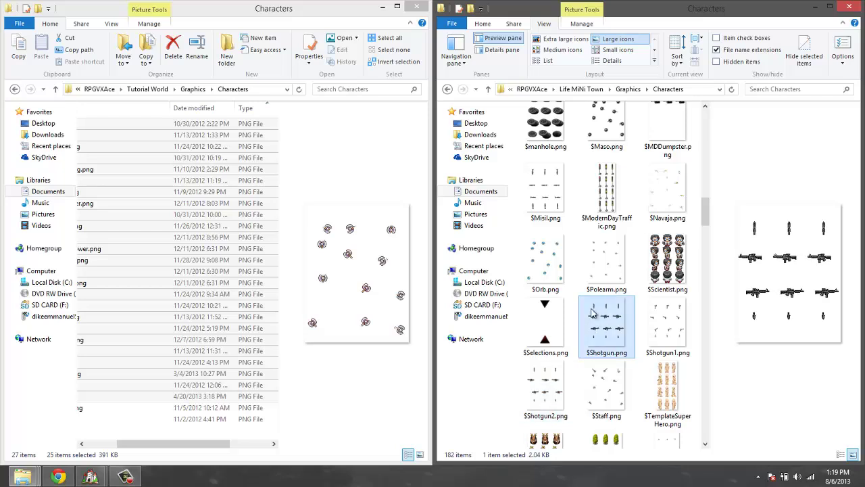
{"action": "left_click", "coordinate": [554, 396]}
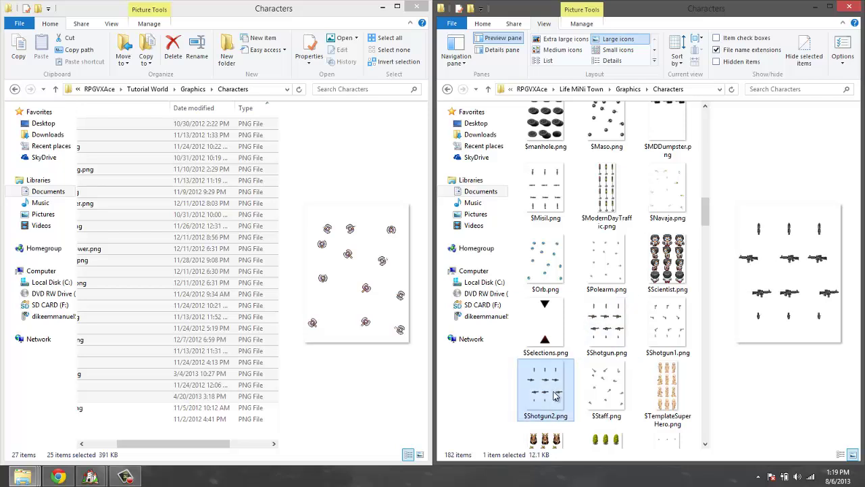
{"action": "left_click", "coordinate": [600, 324]}
{"action": "left_click", "coordinate": [571, 370]}
{"action": "left_click", "coordinate": [595, 334]}
{"action": "left_click", "coordinate": [551, 386]}
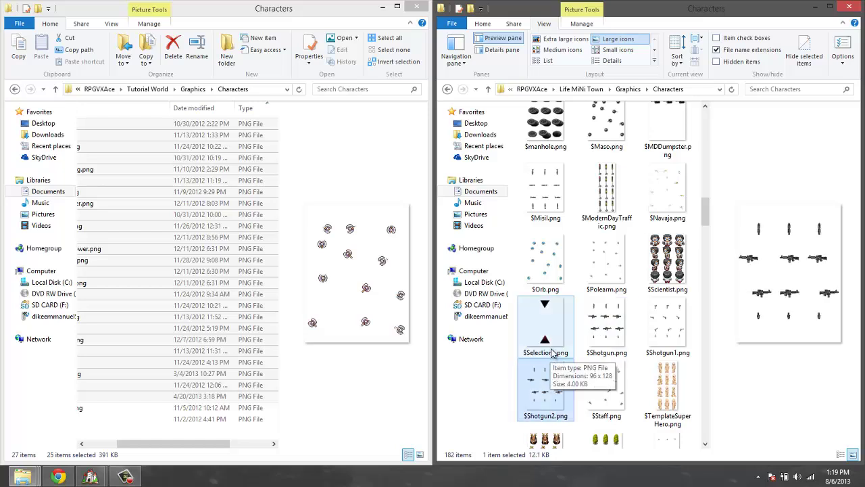
{"action": "left_click", "coordinate": [591, 329]}
{"action": "left_click", "coordinate": [554, 403]}
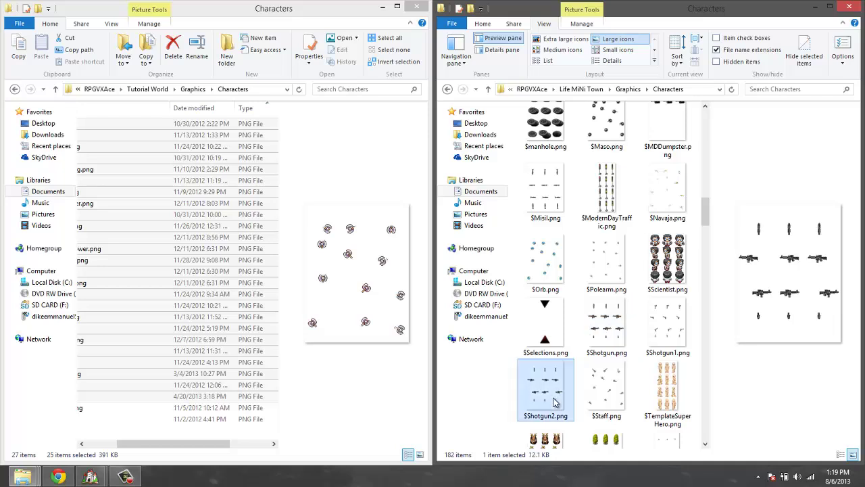
{"action": "left_click", "coordinate": [602, 328]}
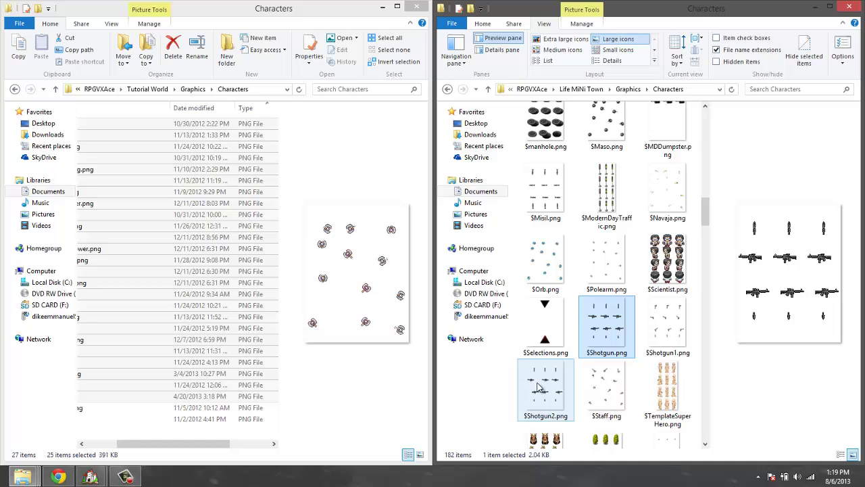
Move $Shotgun1 and $Shotgun2 into Tutorial World's Characters and close the Life MiNi Town window.
{"action": "left_click", "coordinate": [653, 325]}
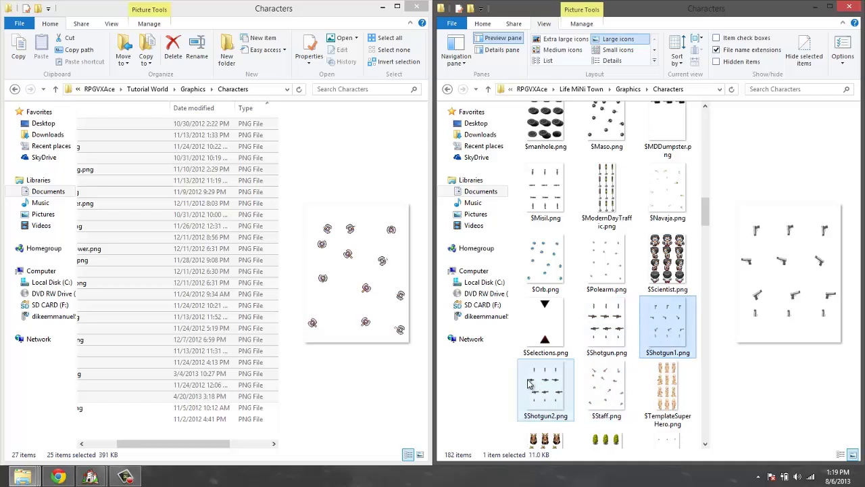
{"action": "left_click", "coordinate": [545, 391], "text": "ctrl"}
{"action": "left_click_drag", "start_coordinate": [546, 391], "coordinate": [218, 372]}
{"action": "right_click_drag", "start_coordinate": [217, 372], "coordinate": [219, 373]}
{"action": "left_click", "coordinate": [251, 387]}
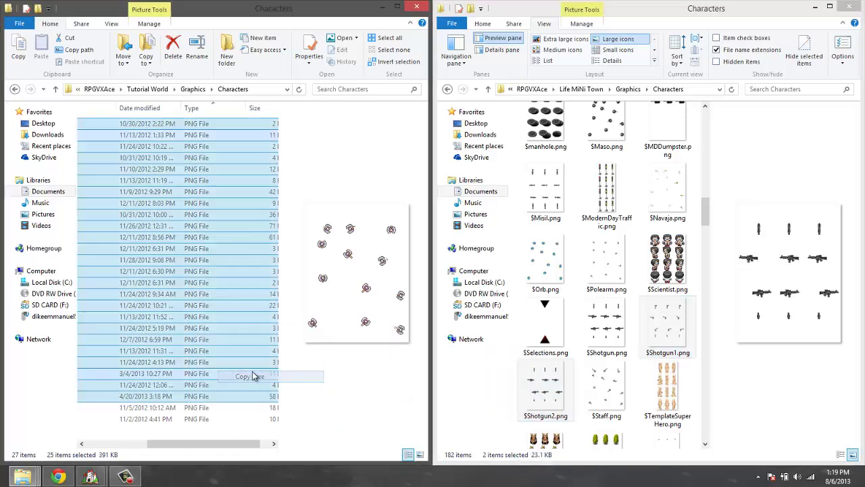
{"action": "left_click", "coordinate": [846, 10]}
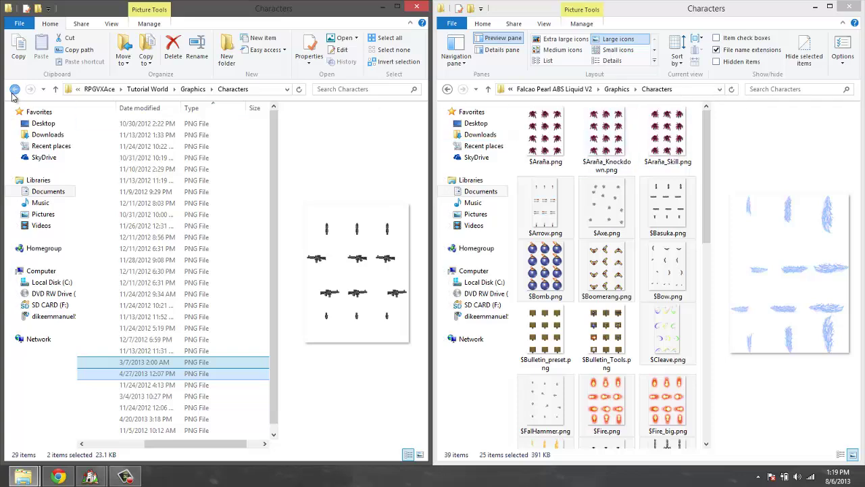
Go back to both Graphics folders, check the empty Faces folder, and open each Pictures folder.
{"action": "left_click", "coordinate": [13, 89]}
{"action": "left_click", "coordinate": [447, 89]}
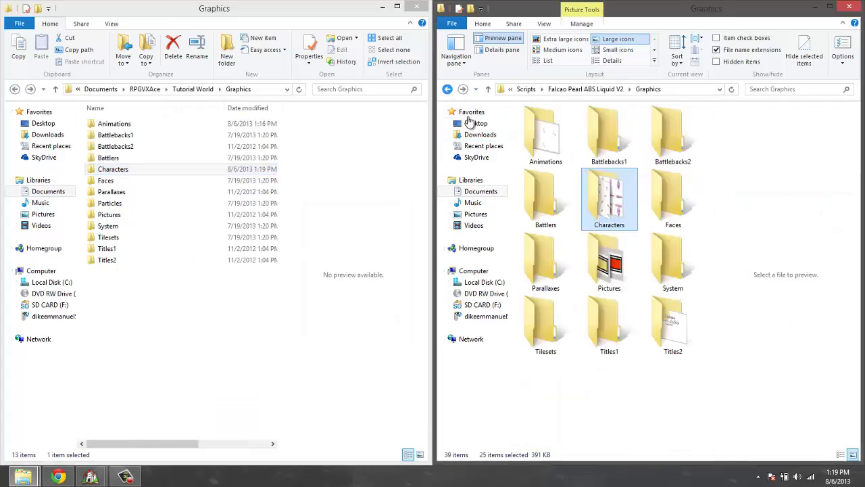
{"action": "left_click", "coordinate": [602, 60]}
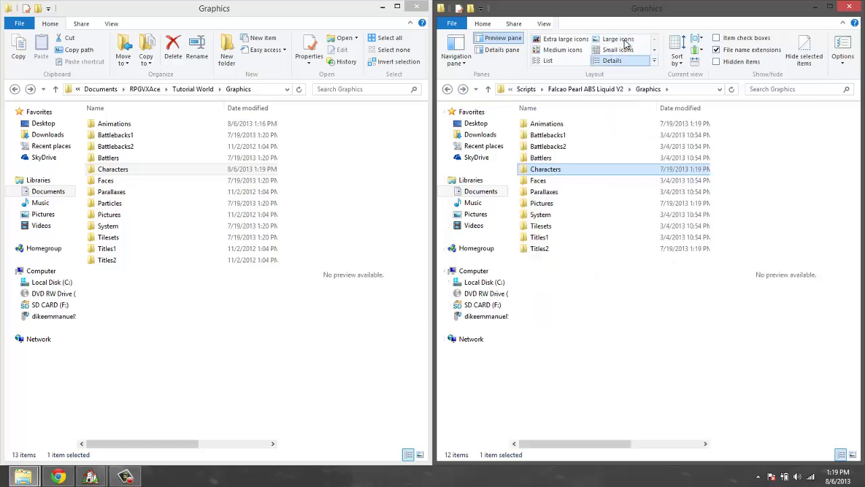
{"action": "double_click", "coordinate": [560, 180]}
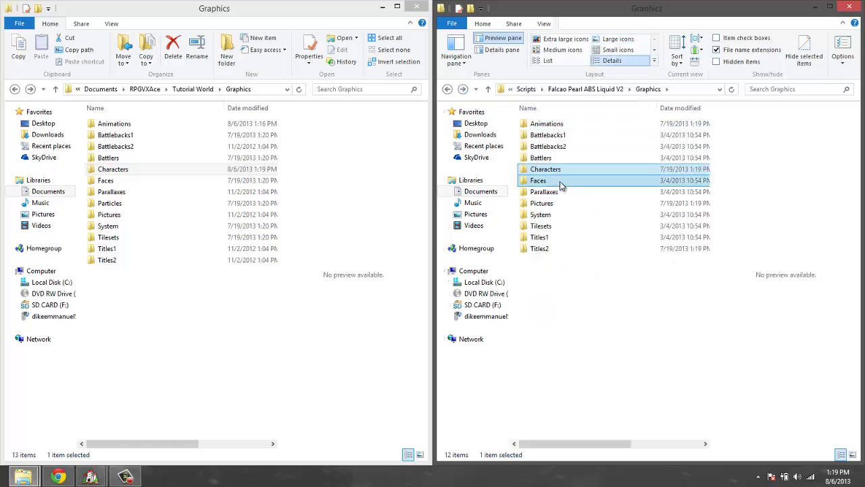
{"action": "left_click", "coordinate": [447, 89]}
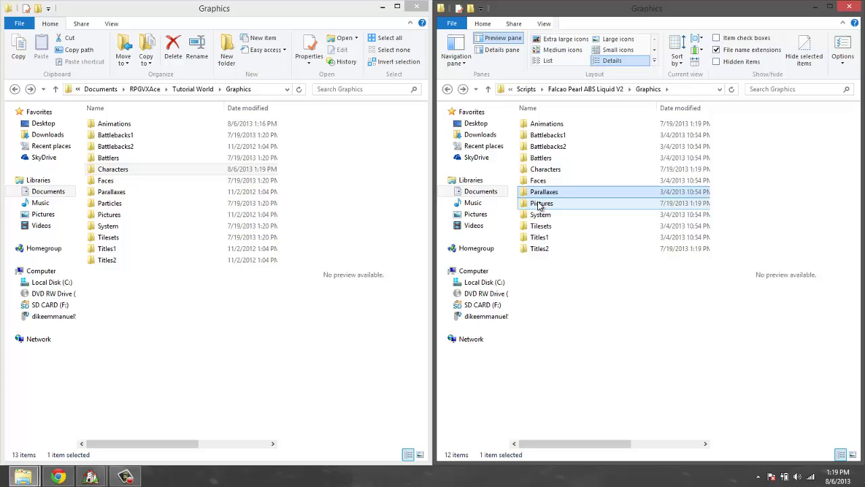
{"action": "double_click", "coordinate": [540, 213]}
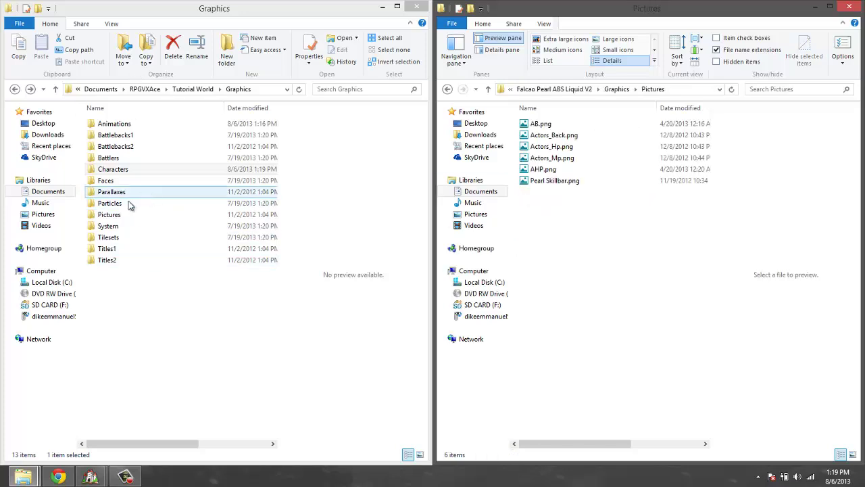
{"action": "double_click", "coordinate": [112, 215]}
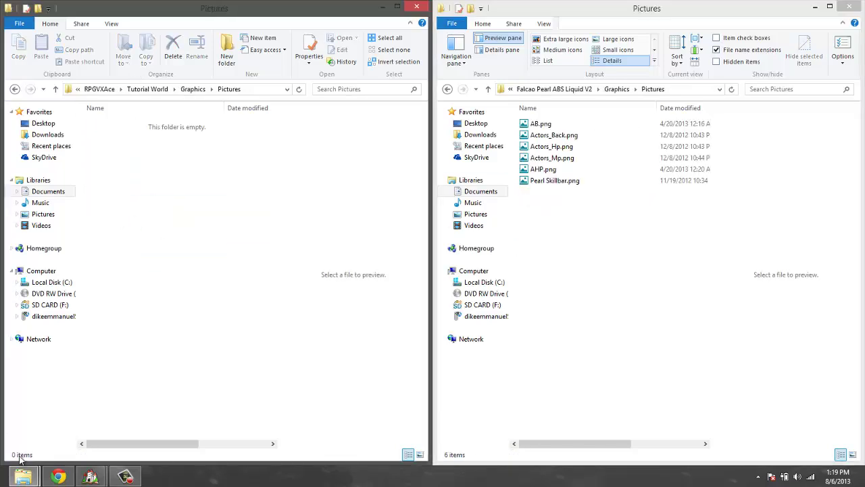
{"action": "right_click", "coordinate": [23, 477]}
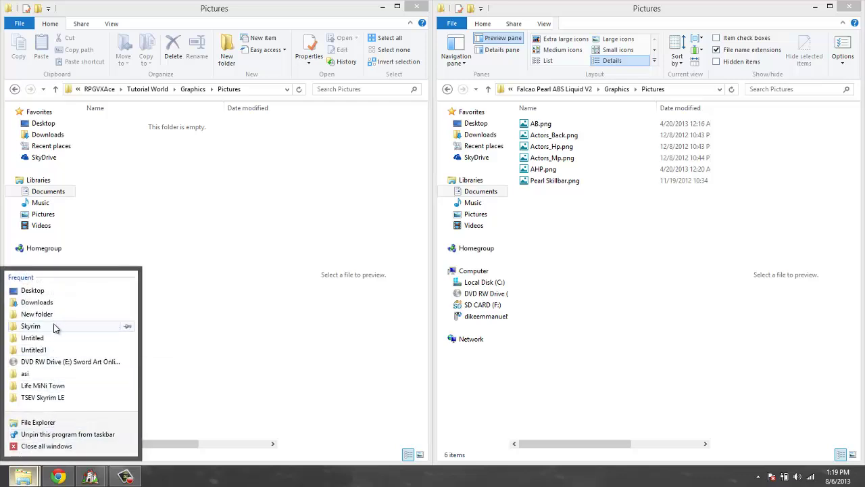
{"action": "left_click", "coordinate": [575, 237]}
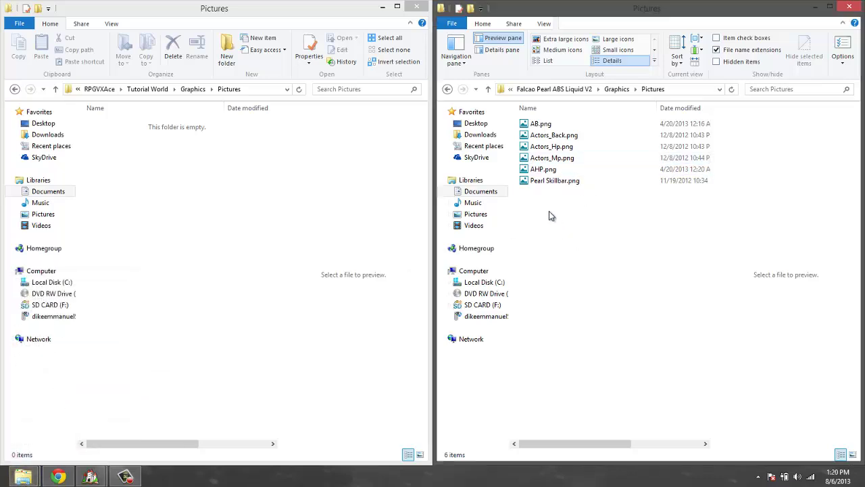
Try different selections among the six ABS picture files, from AB.png to Pearl Skillbar.png.
{"action": "left_click", "coordinate": [541, 124]}
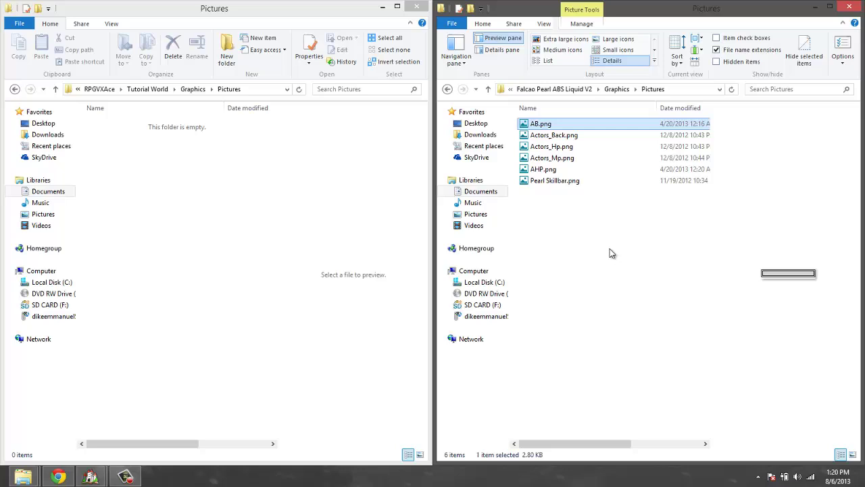
{"action": "left_click_drag", "start_coordinate": [611, 253], "coordinate": [534, 108]}
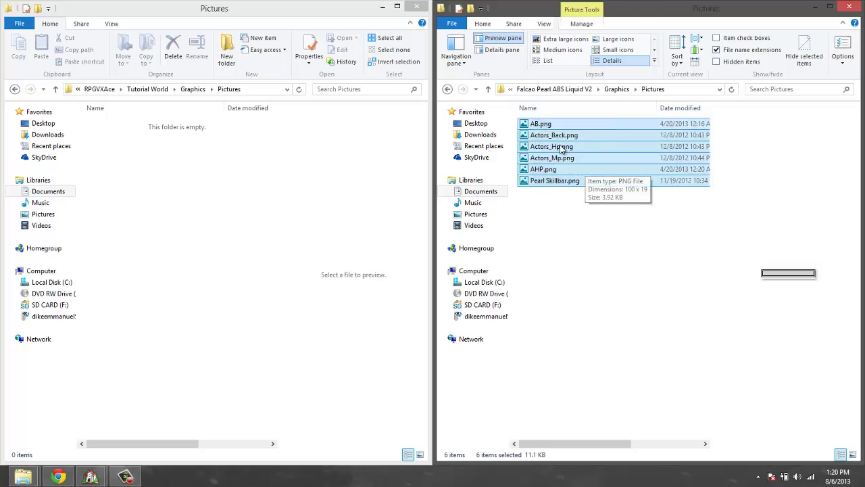
{"action": "left_click", "coordinate": [560, 149]}
{"action": "left_click", "coordinate": [560, 137]}
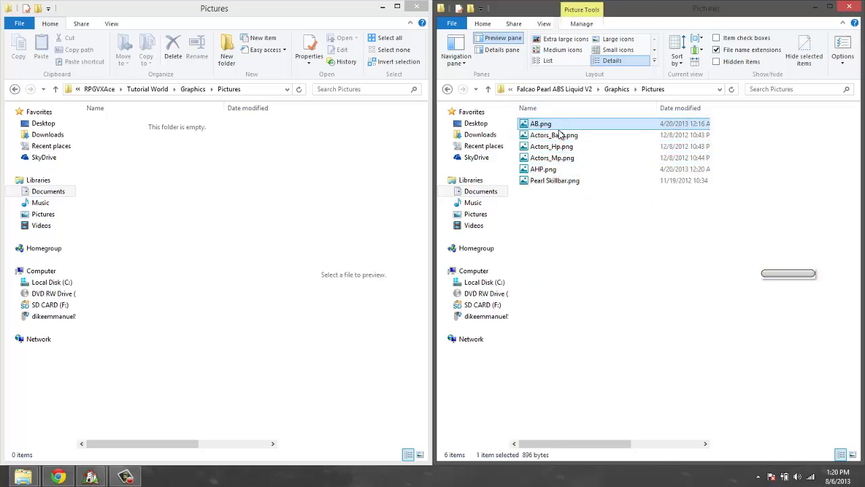
{"action": "left_click", "coordinate": [553, 183]}
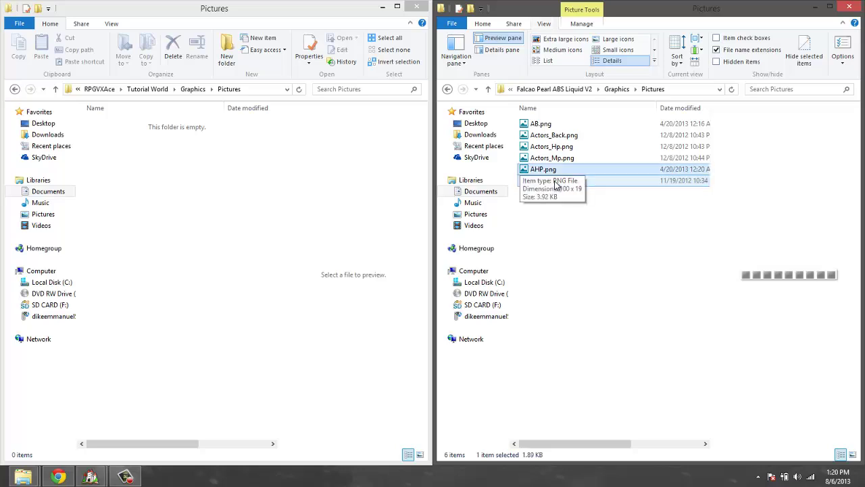
{"action": "key", "text": "Up"}
{"action": "key", "text": "Up"}
{"action": "key", "text": "Up"}
{"action": "key", "text": "Up"}
{"action": "key", "text": "Up"}
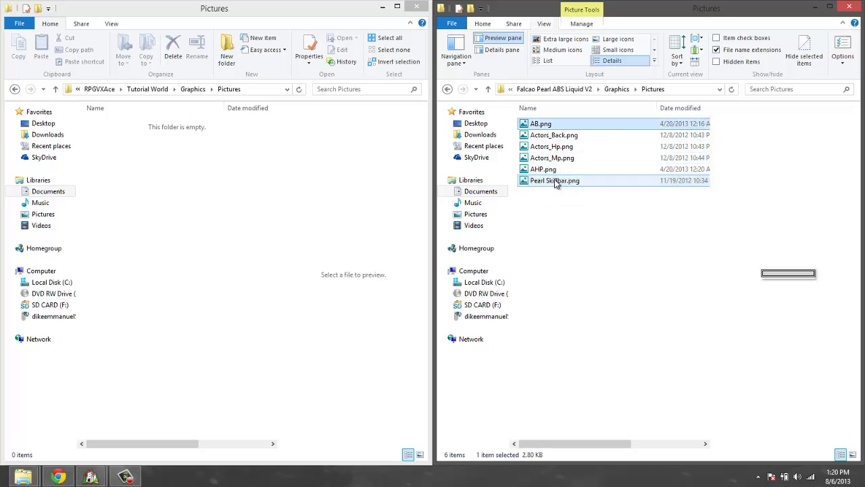
{"action": "key", "text": "ctrl+a"}
{"action": "left_click", "coordinate": [560, 200]}
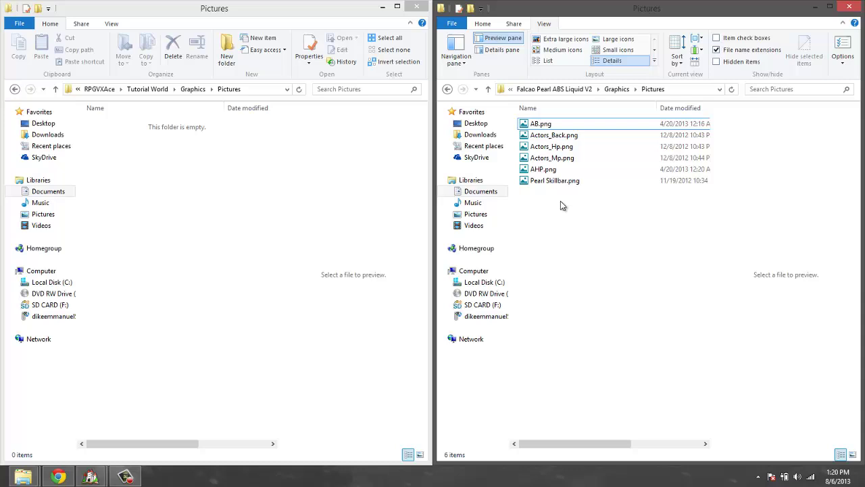
{"action": "left_click", "coordinate": [555, 127]}
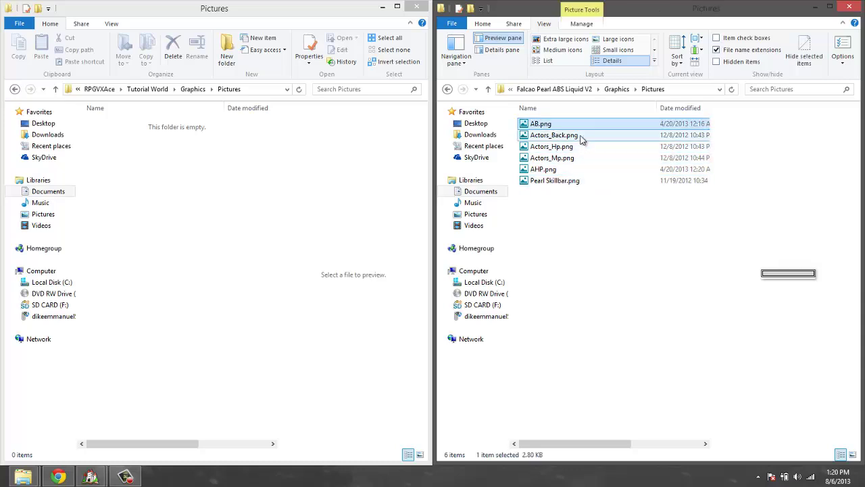
Move Actors_Back, Actors_Hp, Actors_Mp and Pearl Skillbar.png into Tutorial World's empty Pictures folder.
{"action": "left_click", "coordinate": [580, 137]}
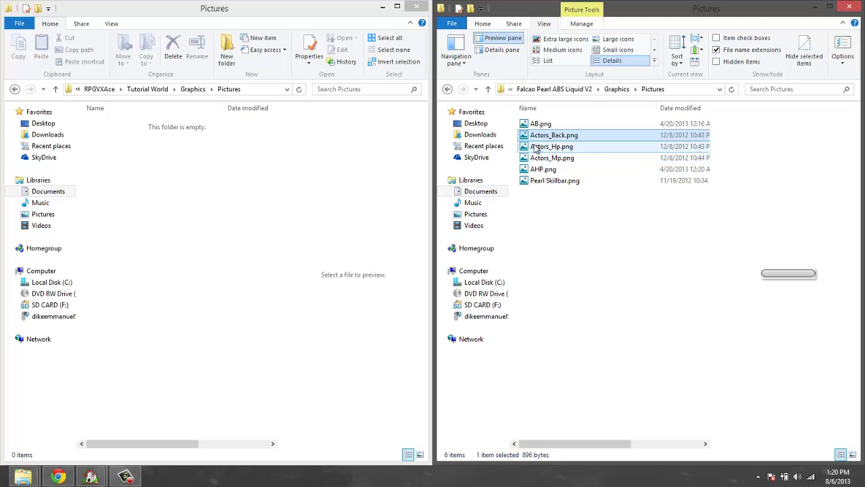
{"action": "left_click", "coordinate": [575, 147], "text": "ctrl"}
{"action": "left_click", "coordinate": [566, 159], "text": "ctrl"}
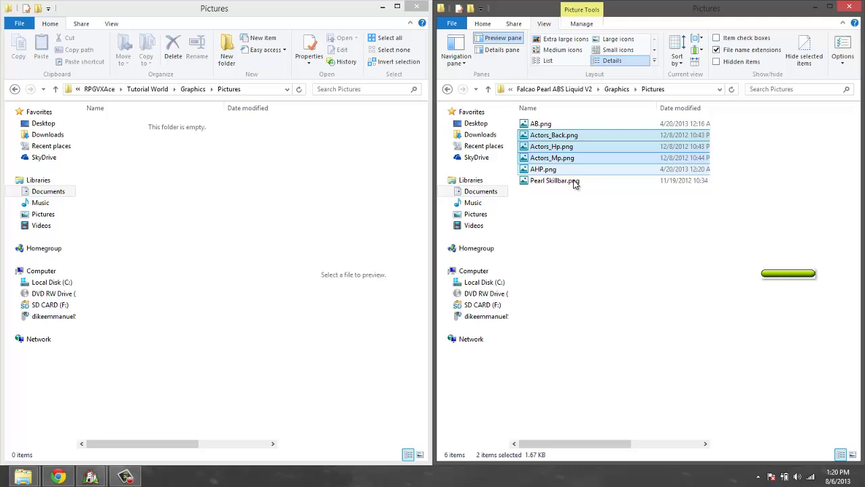
{"action": "left_click", "coordinate": [566, 182], "text": "ctrl"}
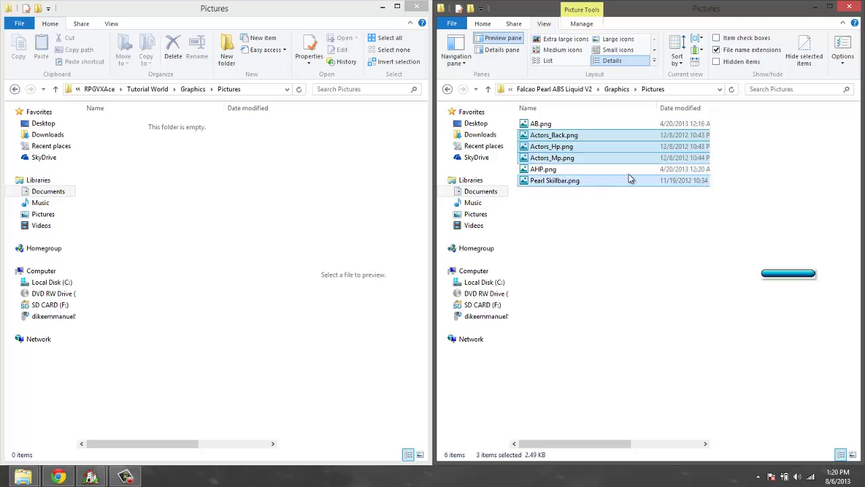
{"action": "left_click_drag", "start_coordinate": [628, 178], "coordinate": [205, 184]}
{"action": "right_click_drag", "start_coordinate": [205, 184], "coordinate": [204, 183]}
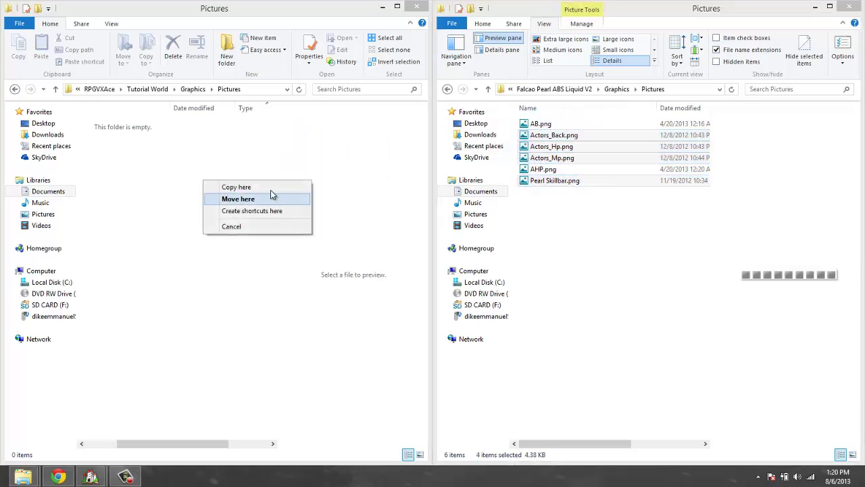
{"action": "left_click", "coordinate": [270, 194]}
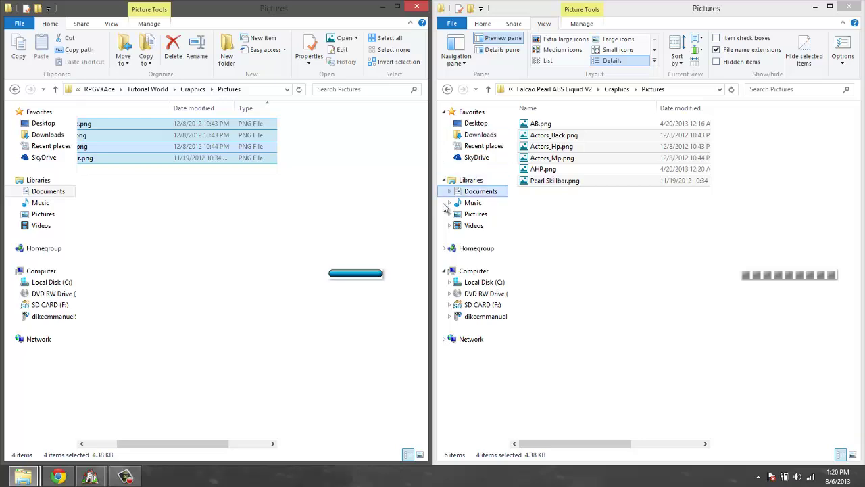
Select AHP.png and AB.png, then bring up File Explorer's frequent folders list.
{"action": "left_click", "coordinate": [557, 170]}
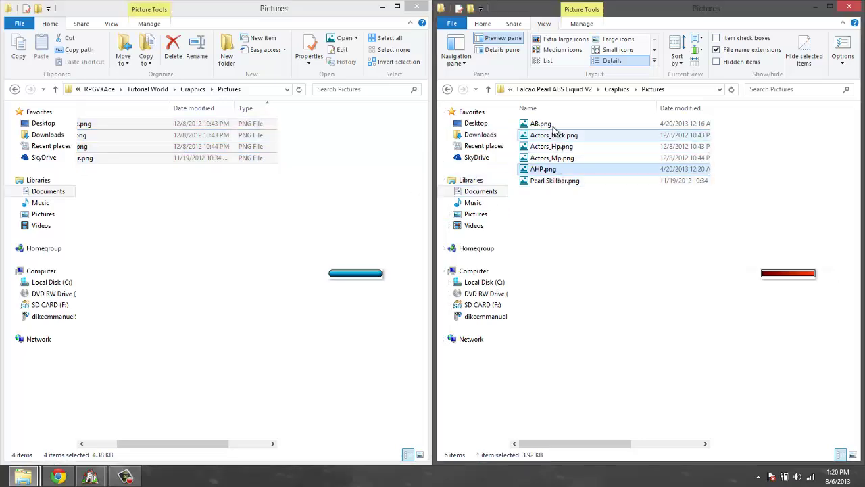
{"action": "left_click", "coordinate": [551, 126]}
{"action": "left_click_drag", "start_coordinate": [214, 445], "coordinate": [74, 459]}
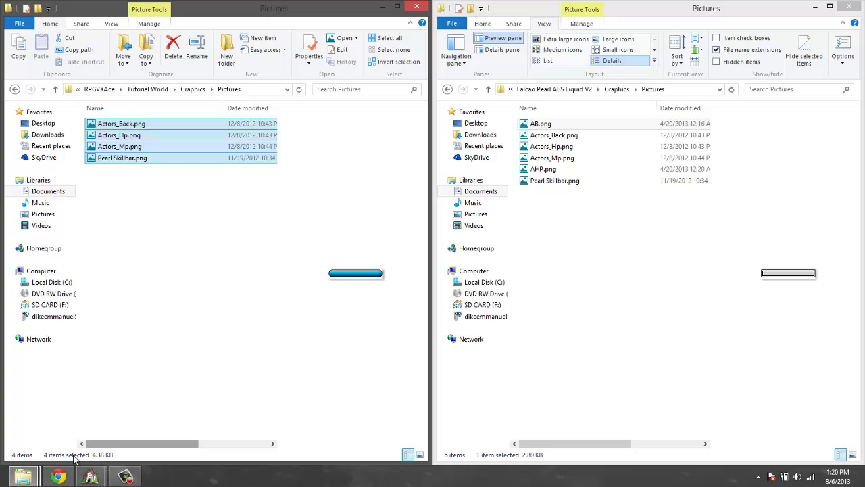
{"action": "right_click", "coordinate": [21, 477]}
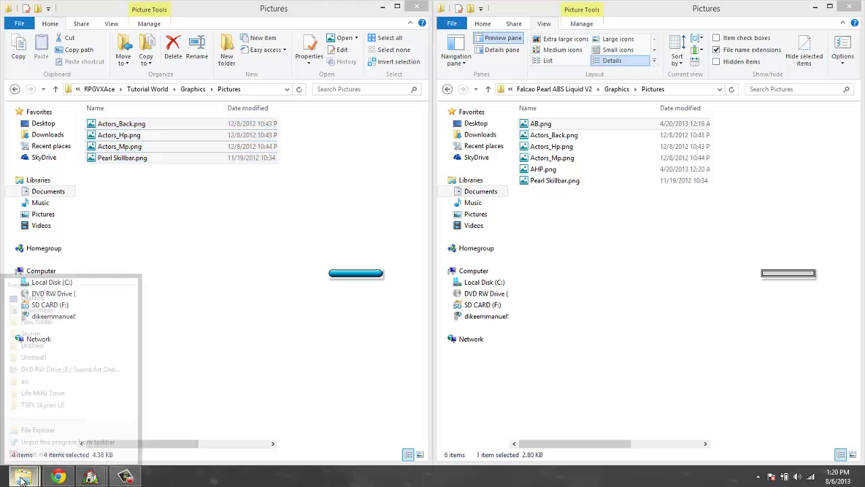
Open the Life MiNi Town project's Graphics\Pictures folder from the Explorer jump list.
{"action": "left_click", "coordinate": [228, 425]}
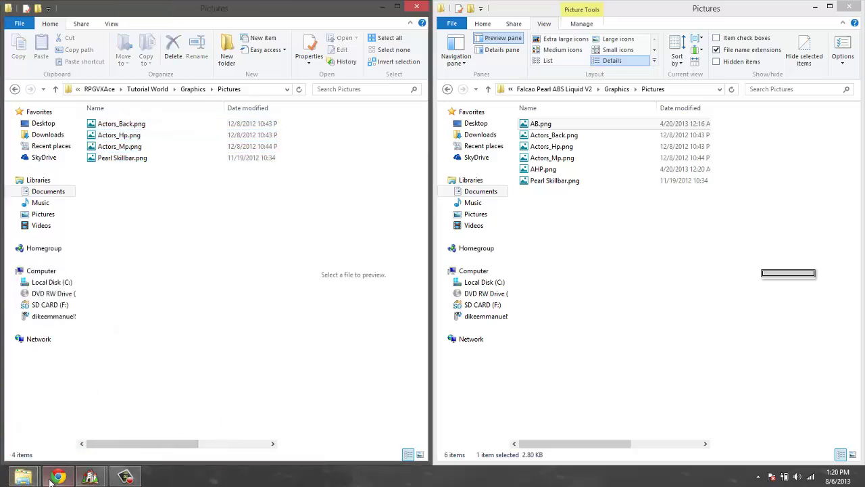
{"action": "right_click", "coordinate": [15, 479]}
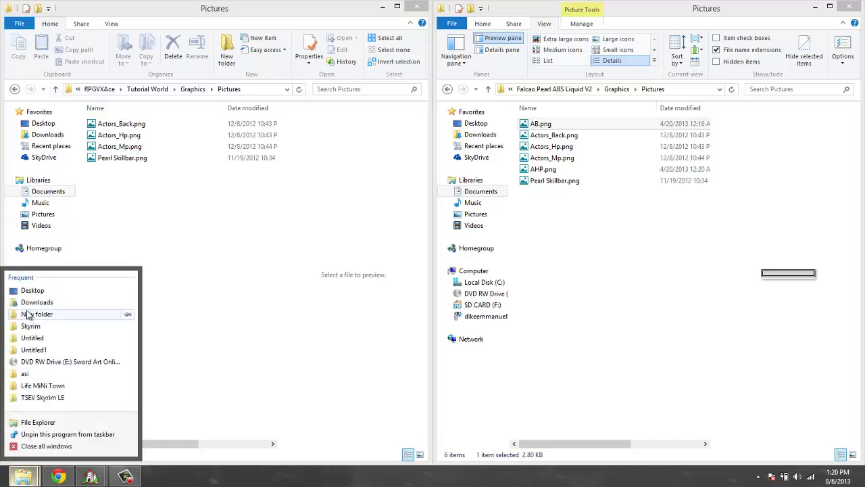
{"action": "left_click", "coordinate": [42, 386]}
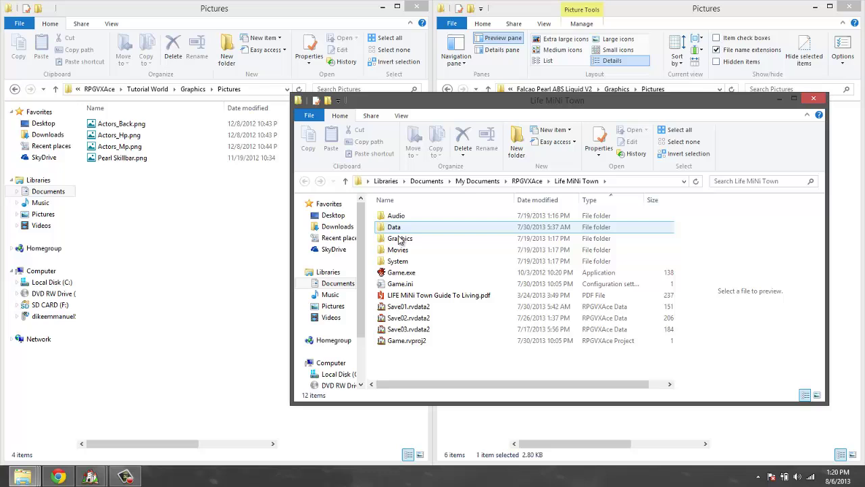
{"action": "double_click", "coordinate": [401, 239]}
{"action": "left_click", "coordinate": [429, 341]}
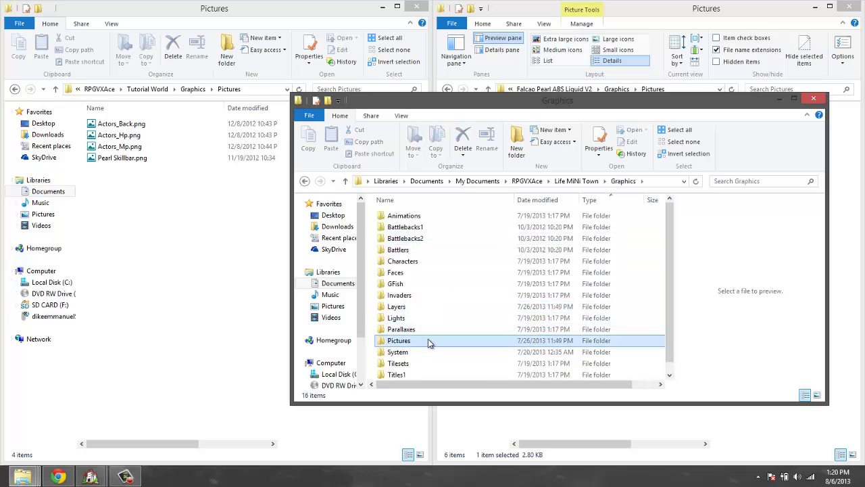
{"action": "scroll", "coordinate": [423, 337], "scroll_direction": "down", "scroll_amount": 1}
{"action": "double_click", "coordinate": [398, 329]}
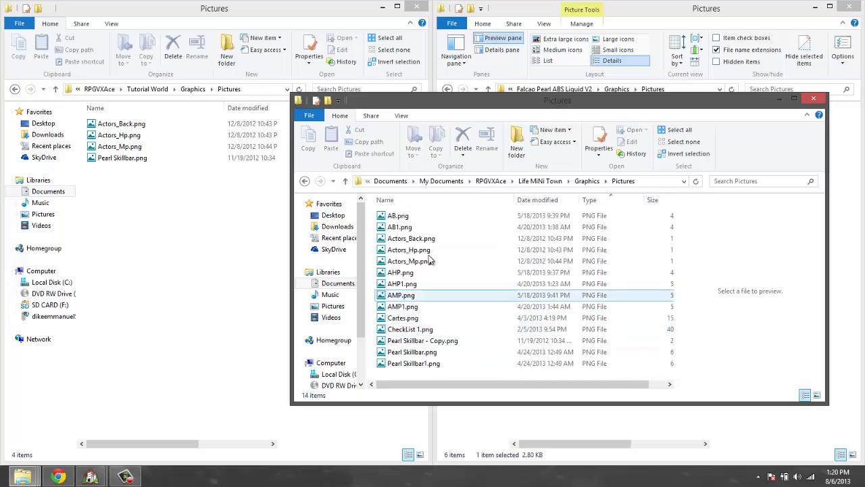
Preview AB.png and AB1.png to compare the two images.
{"action": "left_click", "coordinate": [405, 216]}
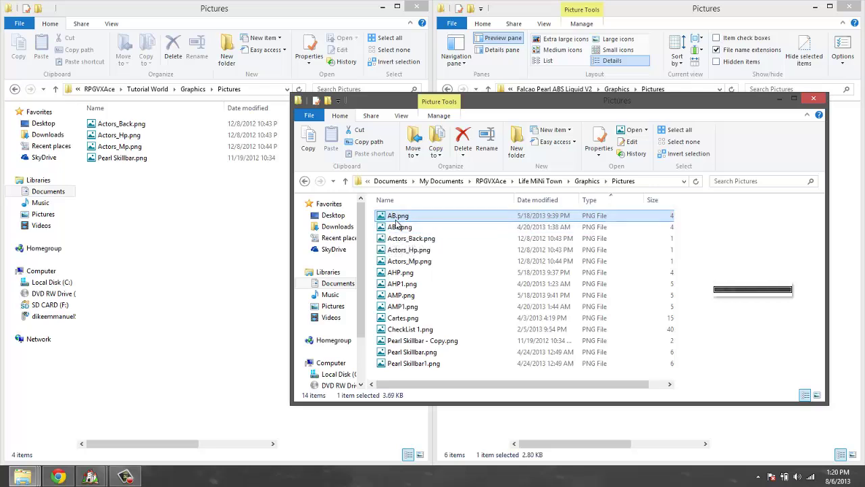
{"action": "left_click", "coordinate": [397, 225]}
{"action": "left_click", "coordinate": [397, 217]}
{"action": "left_click", "coordinate": [399, 228]}
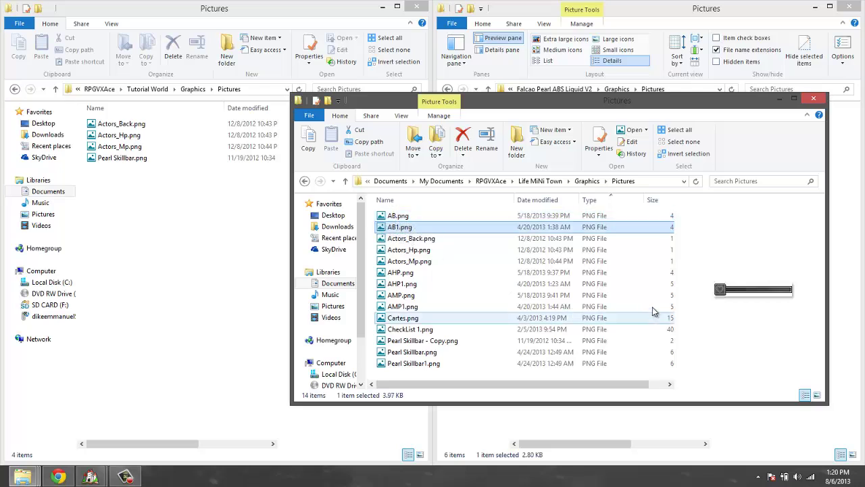
{"action": "key", "text": "Up"}
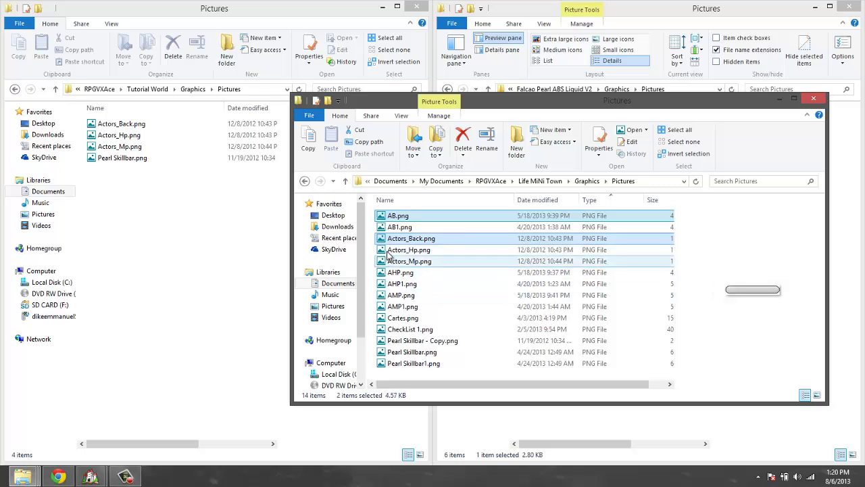
Select AB.png, AHP.png, AMP.png and Pearl Skillbar.png together.
{"action": "left_click", "coordinate": [398, 242], "text": "ctrl"}
{"action": "left_click", "coordinate": [399, 242], "text": "ctrl"}
{"action": "left_click", "coordinate": [402, 251], "text": "ctrl"}
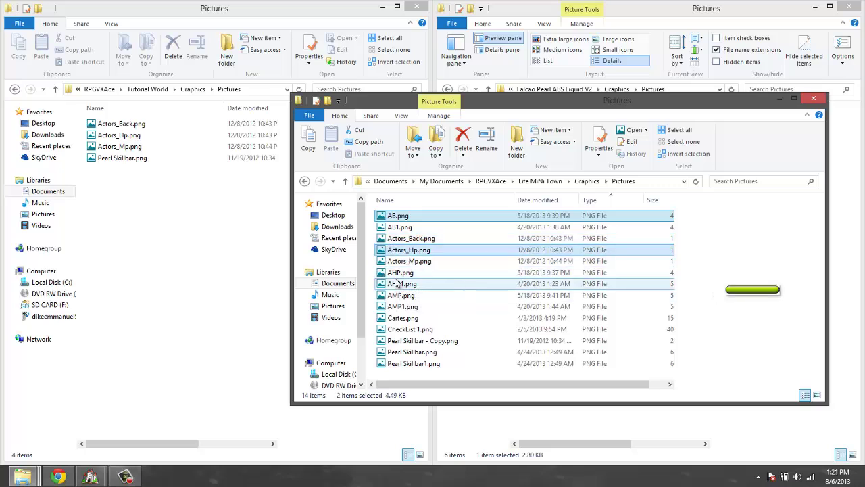
{"action": "left_click", "coordinate": [409, 252], "text": "ctrl"}
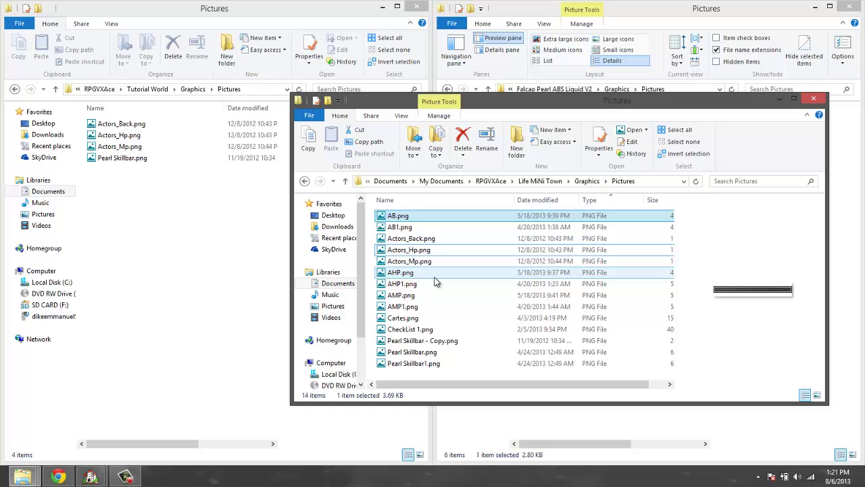
{"action": "left_click", "coordinate": [431, 275], "text": "ctrl"}
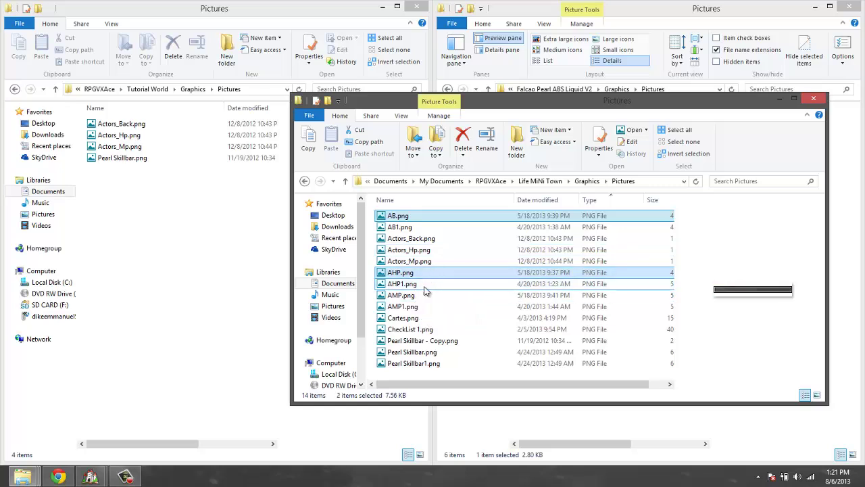
{"action": "left_click", "coordinate": [404, 295], "text": "ctrl"}
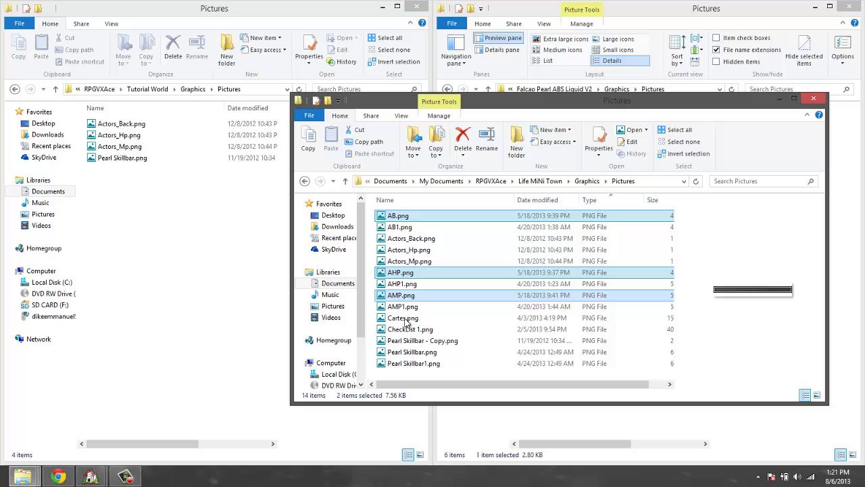
{"action": "left_click", "coordinate": [447, 355], "text": "ctrl"}
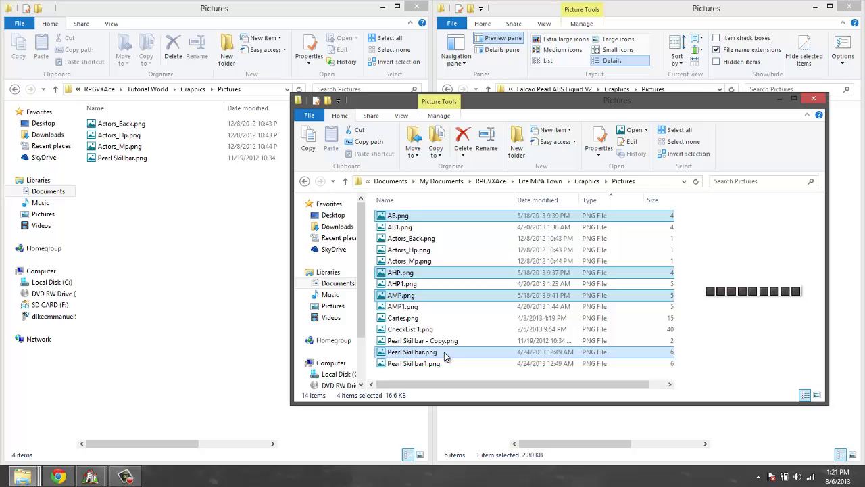
Copy the four images into Tutorial World's Pictures folder, replacing the existing Pearl Skillbar.png.
{"action": "right_click_drag", "start_coordinate": [441, 354], "coordinate": [214, 316]}
{"action": "left_click", "coordinate": [283, 326]}
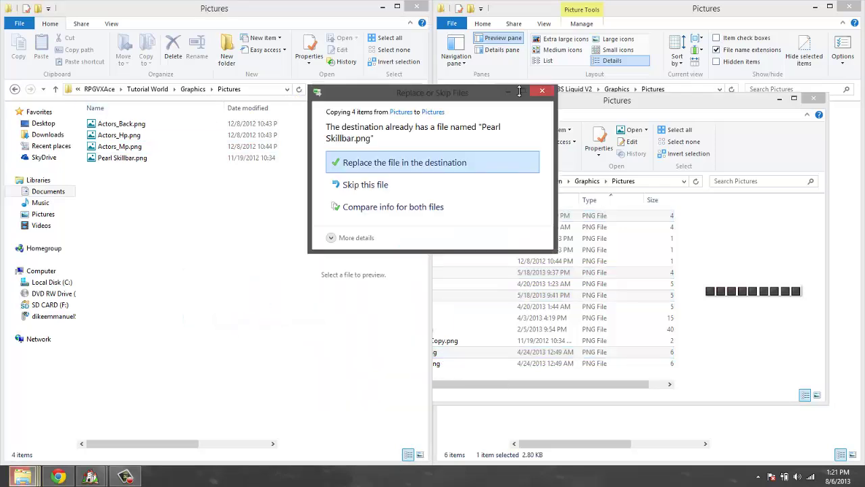
{"action": "left_click", "coordinate": [365, 163]}
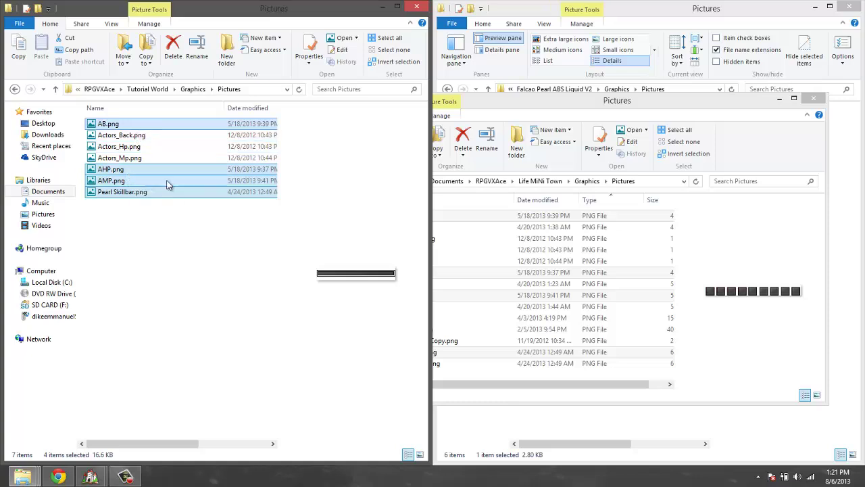
Compare previews of Actors_Hp, Actors_Mp and the copied AHP.png and AMP.png.
{"action": "left_click", "coordinate": [124, 159]}
{"action": "left_click", "coordinate": [112, 181]}
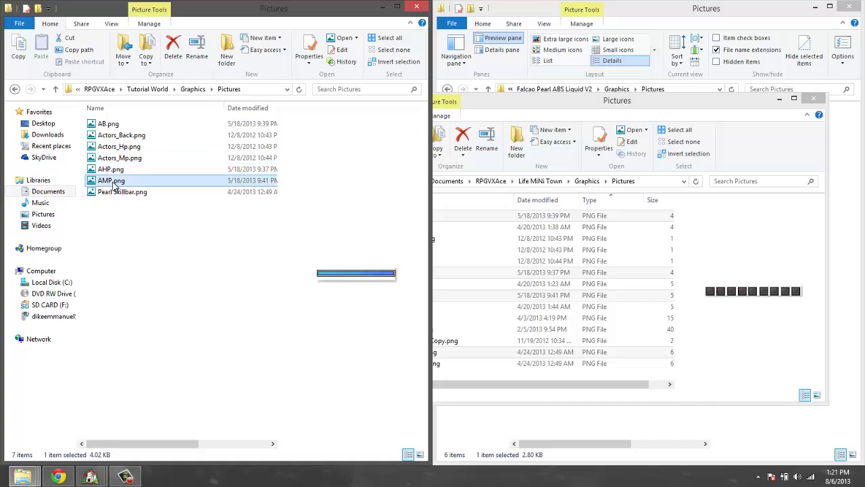
{"action": "left_click", "coordinate": [119, 147]}
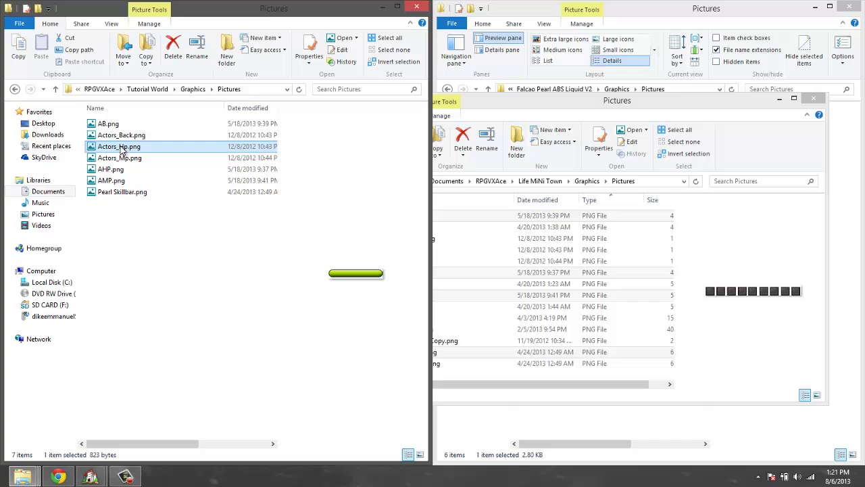
{"action": "left_click", "coordinate": [122, 159]}
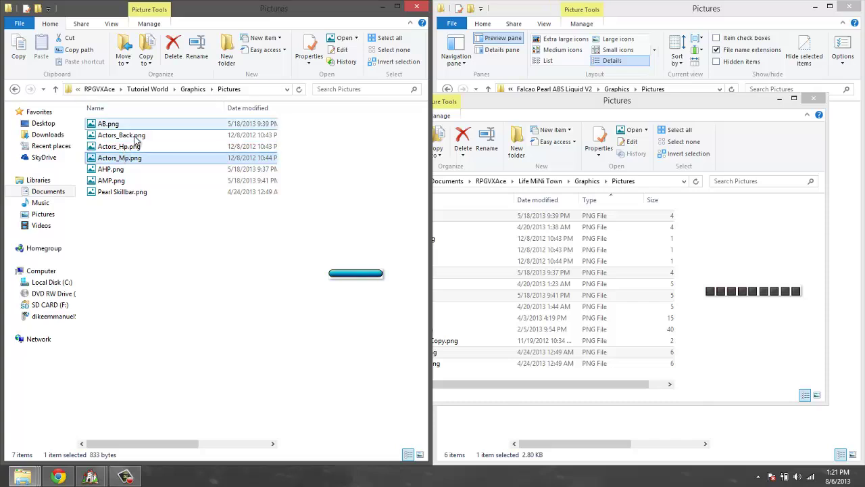
{"action": "key", "text": "Up"}
{"action": "key", "text": "Up"}
{"action": "key", "text": "Down"}
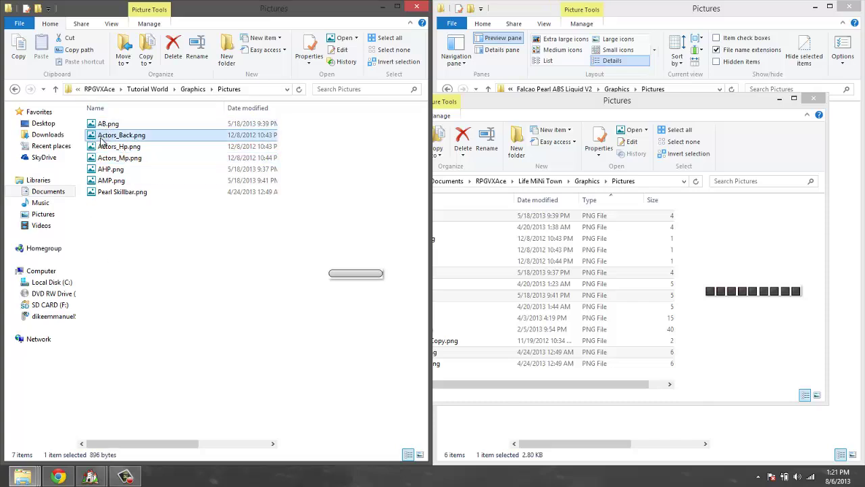
{"action": "key", "text": "Down"}
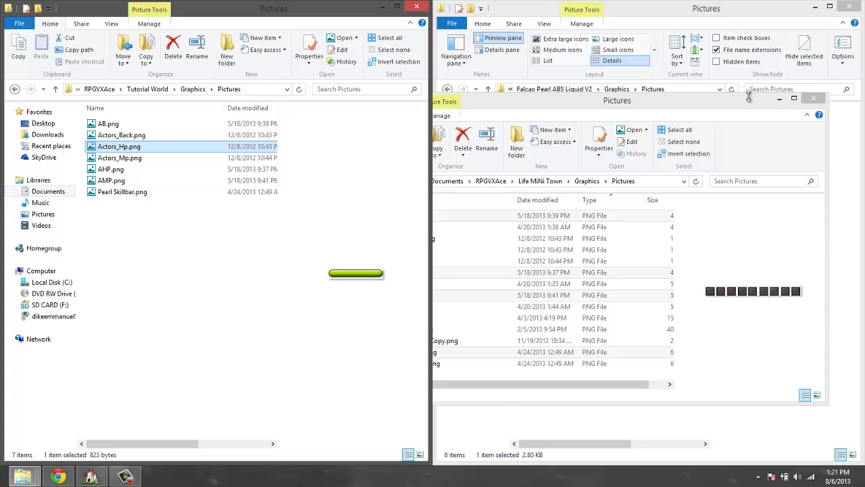
{"action": "left_click", "coordinate": [130, 170]}
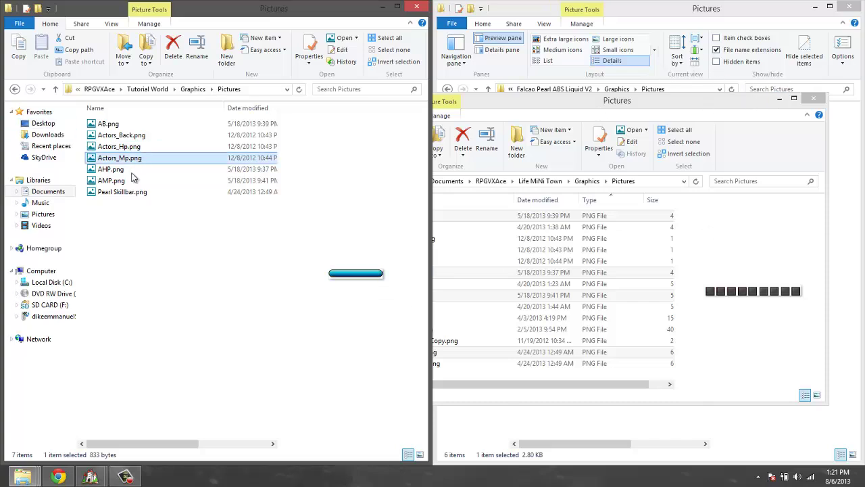
{"action": "key", "text": "Down"}
{"action": "key", "text": "Down"}
{"action": "key", "text": "Up"}
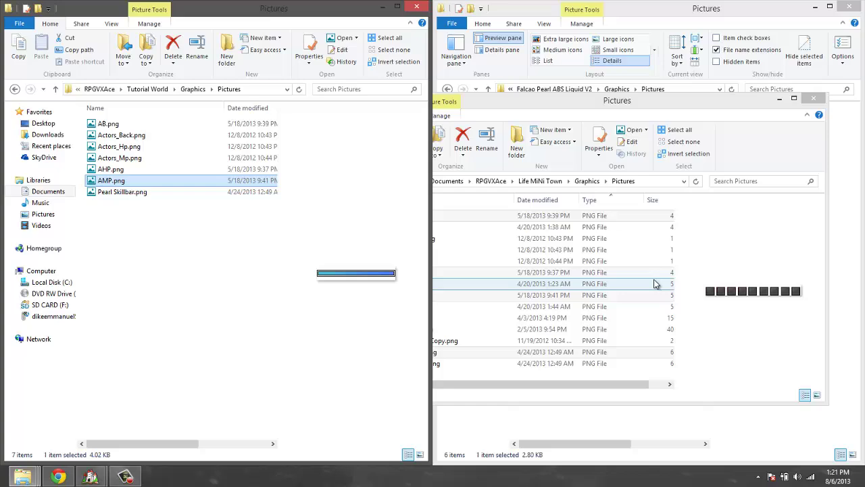
{"action": "key", "text": "Up"}
{"action": "left_click_drag", "start_coordinate": [575, 108], "coordinate": [511, 285]}
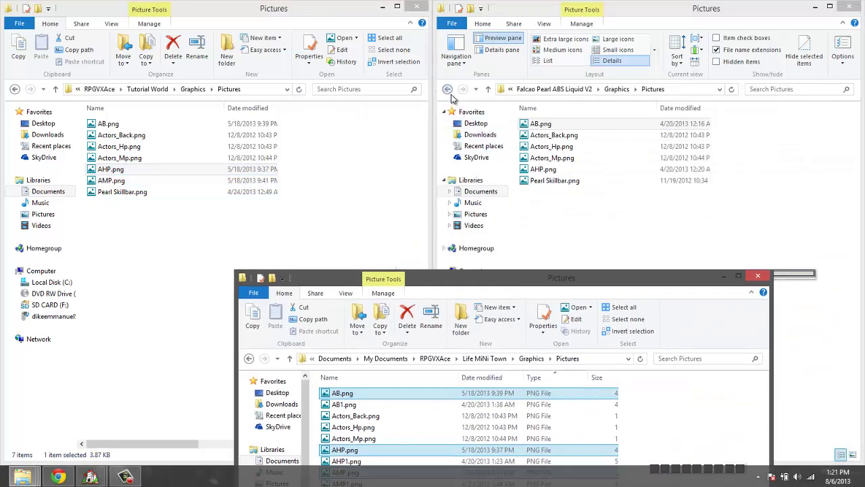
Confirm the Falcao Pearl package's System graphics folder is empty and return to Graphics.
{"action": "left_click", "coordinate": [449, 92]}
{"action": "double_click", "coordinate": [547, 215]}
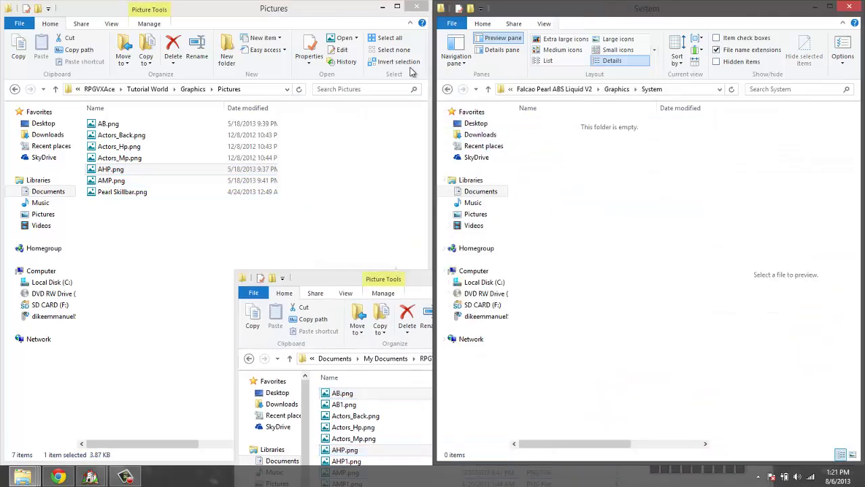
{"action": "left_click", "coordinate": [448, 89]}
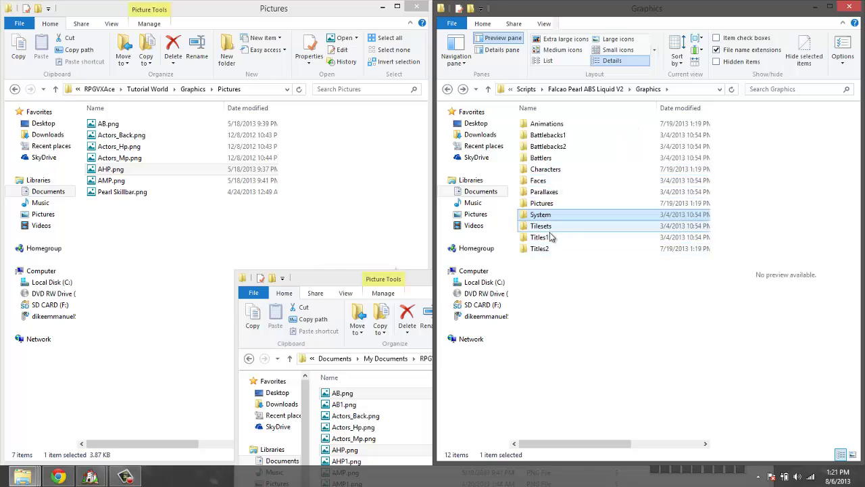
Close the Life MiNi Town Pictures window.
{"action": "left_click_drag", "start_coordinate": [328, 282], "coordinate": [306, 148]}
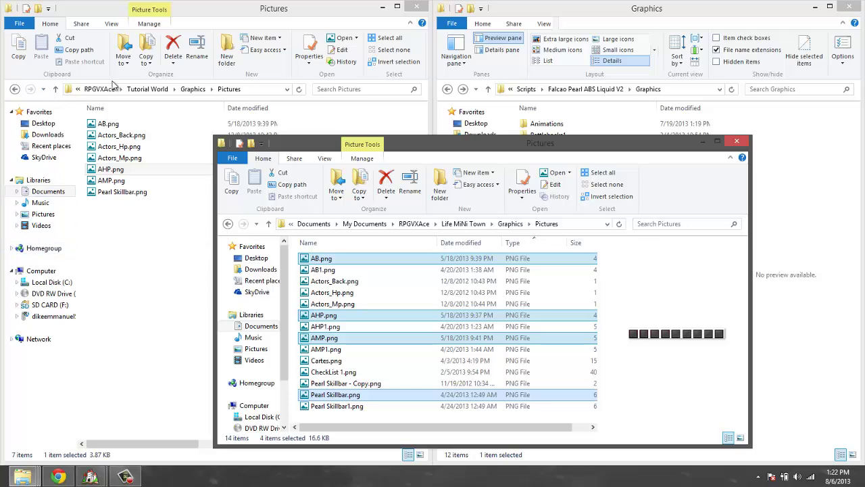
{"action": "left_click", "coordinate": [134, 476]}
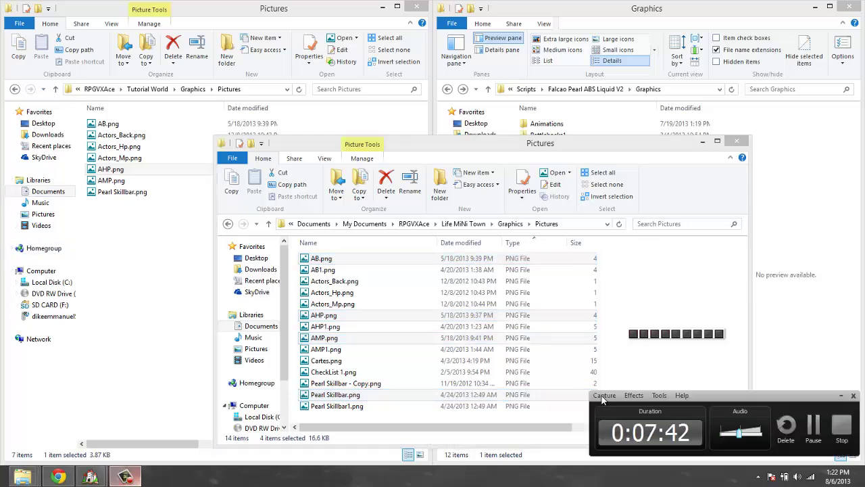
{"action": "left_click", "coordinate": [841, 396]}
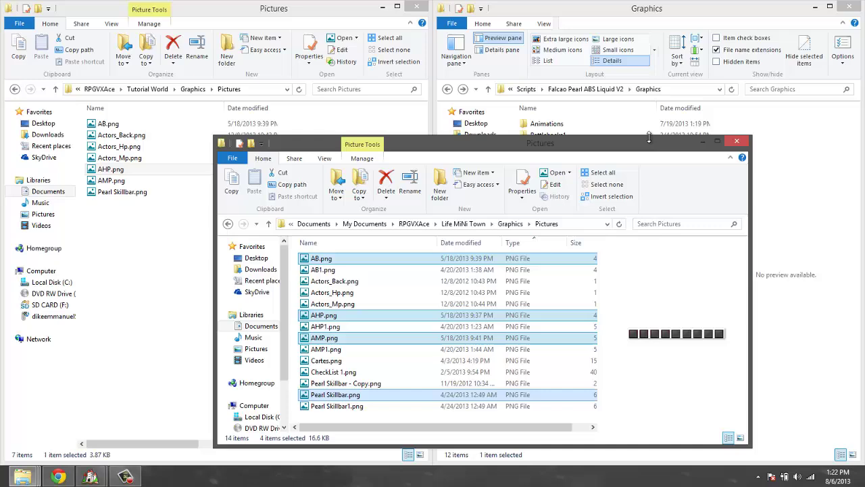
{"action": "left_click", "coordinate": [696, 142]}
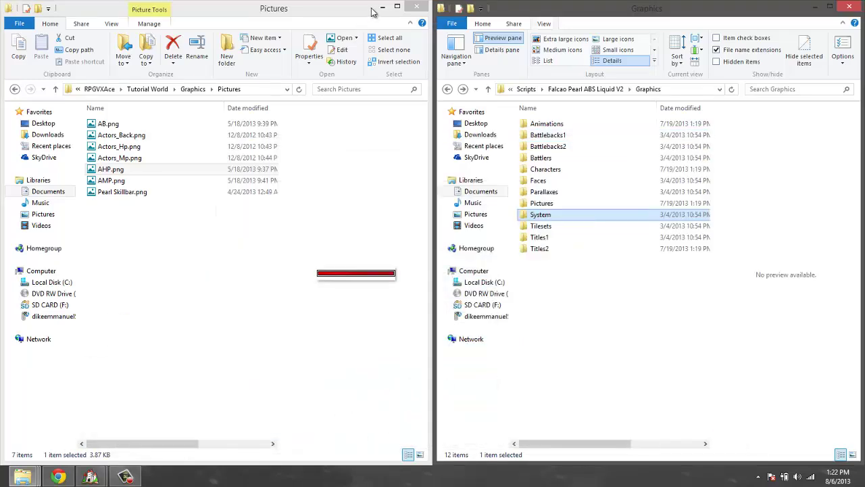
Minimize the Explorer windows and tile Tutorial WorldX left and Falcao Pearl ABS Liquid v2 right.
{"action": "left_click", "coordinate": [382, 8]}
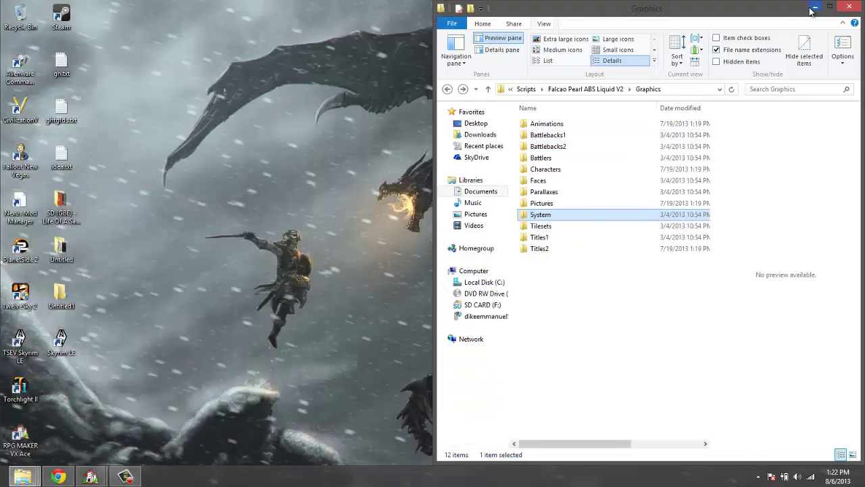
{"action": "left_click", "coordinate": [813, 8]}
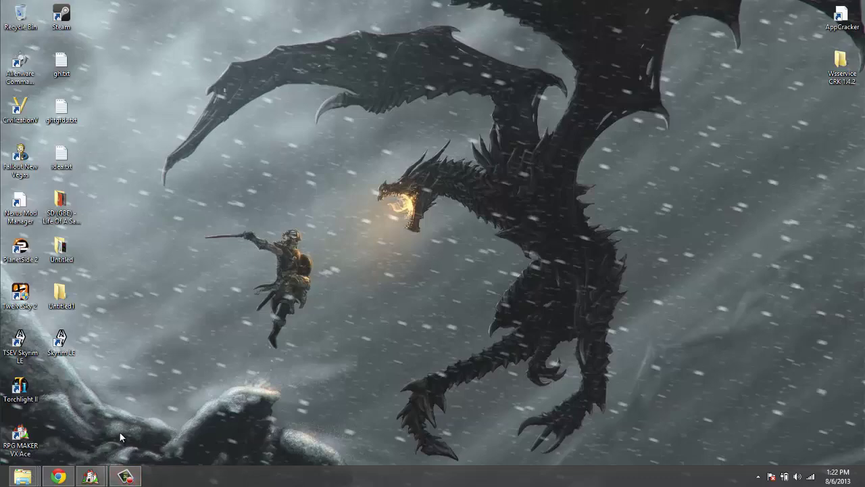
{"action": "mouse_move", "coordinate": [90, 477]}
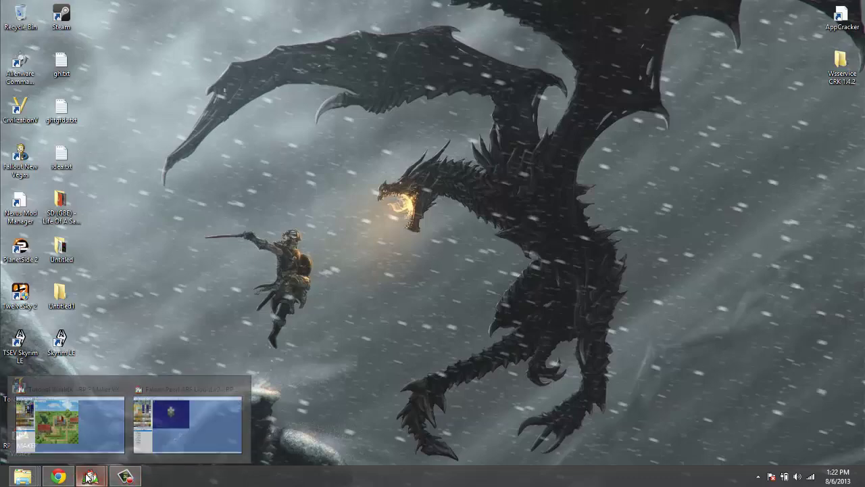
{"action": "left_click", "coordinate": [101, 405]}
{"action": "double_click", "coordinate": [338, 4]}
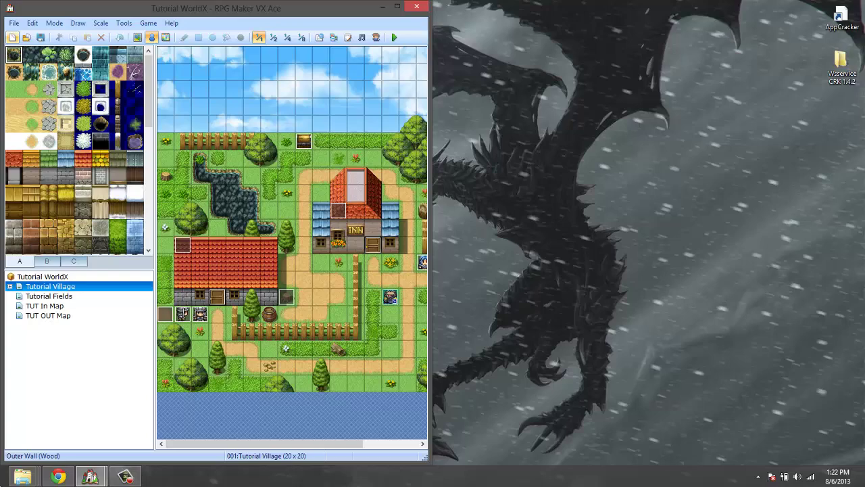
{"action": "mouse_move", "coordinate": [105, 478]}
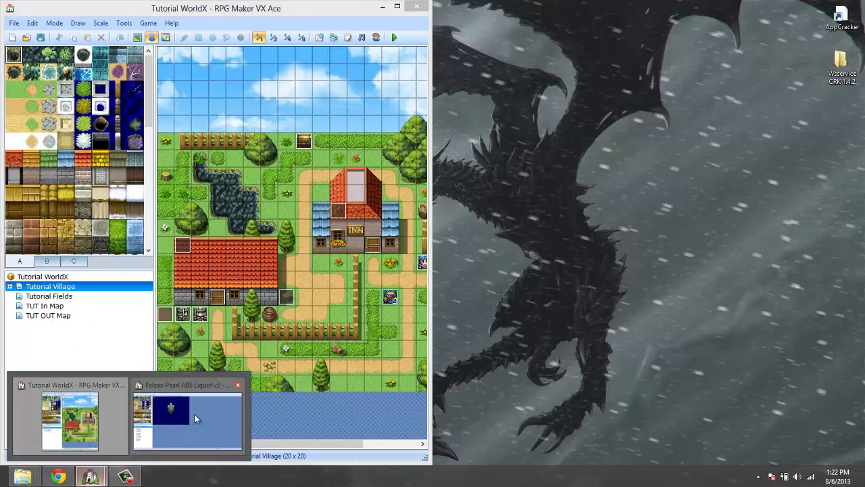
{"action": "left_click", "coordinate": [194, 414]}
{"action": "double_click", "coordinate": [323, 5]}
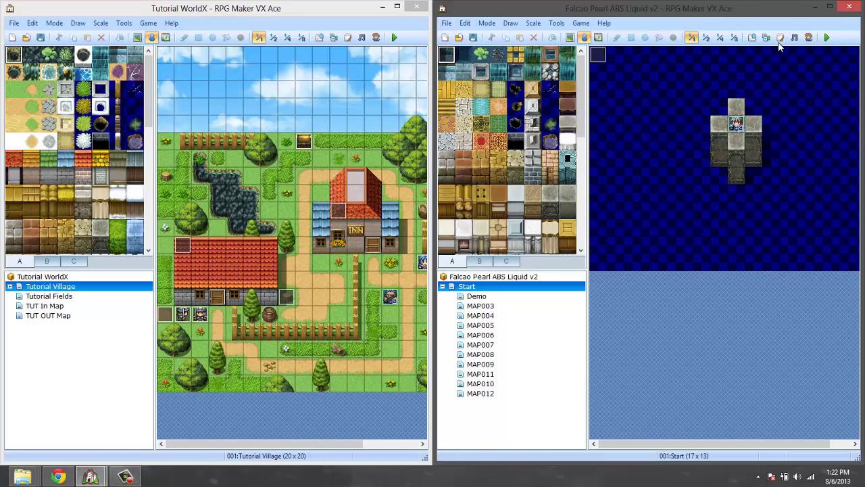
Open and arrange the Script Editor in both projects.
{"action": "left_click", "coordinate": [780, 38]}
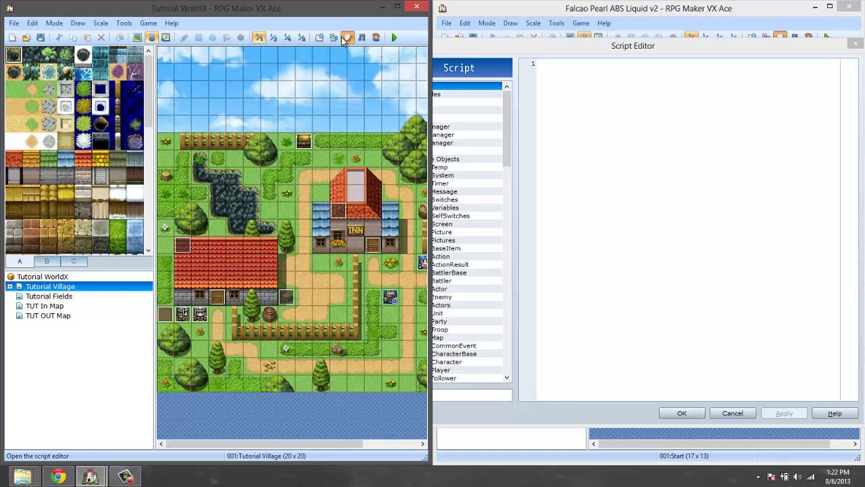
{"action": "left_click", "coordinate": [346, 38]}
{"action": "left_click_drag", "start_coordinate": [277, 44], "coordinate": [303, 34]}
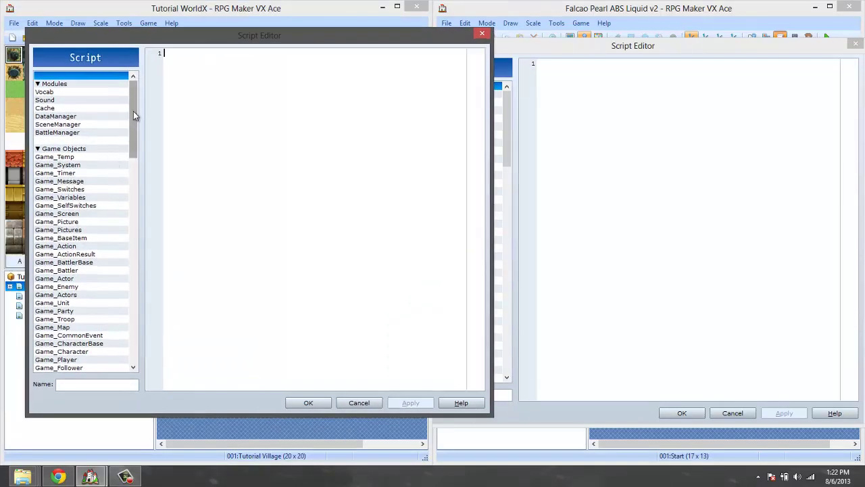
{"action": "left_click_drag", "start_coordinate": [133, 111], "coordinate": [141, 365]}
{"action": "left_click", "coordinate": [646, 183]}
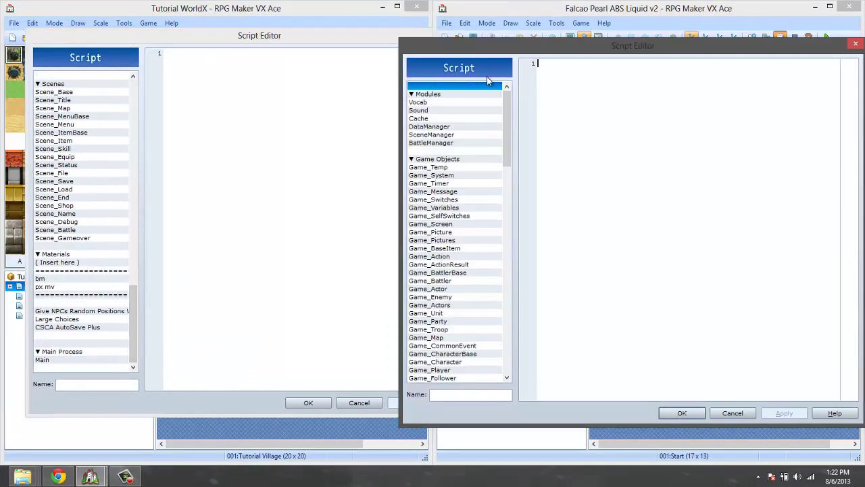
{"action": "left_click_drag", "start_coordinate": [507, 128], "coordinate": [480, 366]}
Review the bm and px mv scripts, then delete px mv from Tutorial WorldX.
{"action": "left_click", "coordinate": [59, 278]}
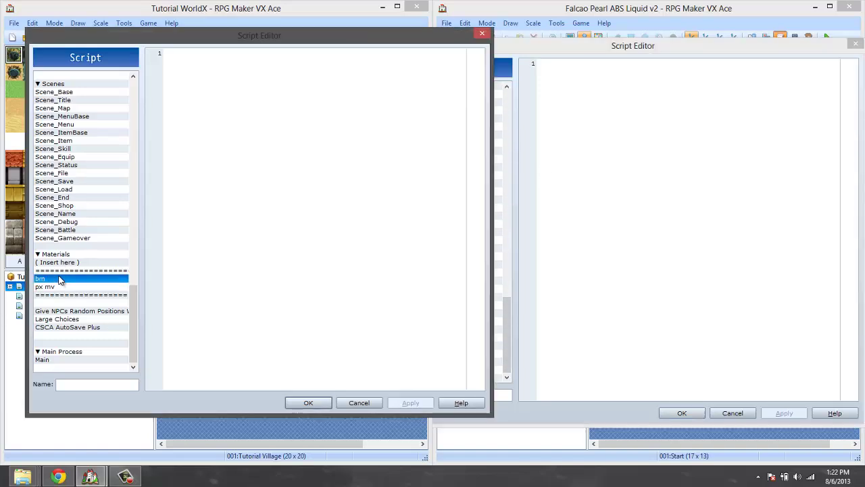
{"action": "left_click", "coordinate": [48, 287]}
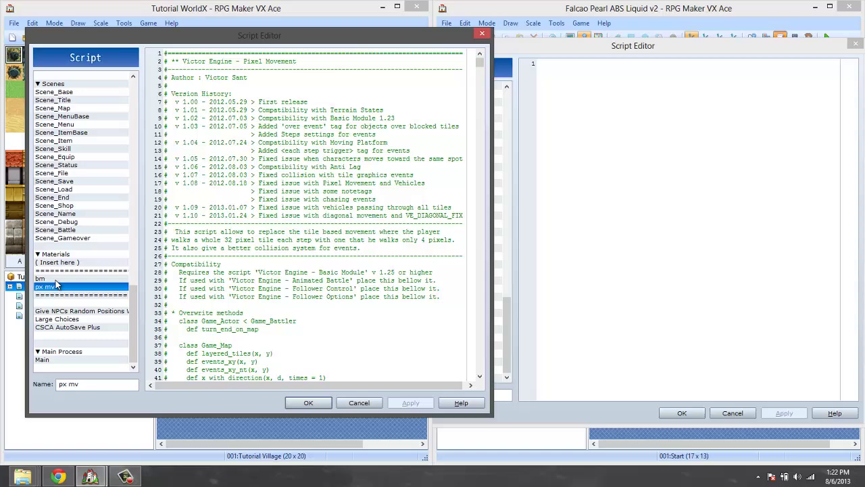
{"action": "key", "text": "Up"}
{"action": "key", "text": "Down"}
{"action": "scroll", "coordinate": [446, 302], "scroll_direction": "up", "scroll_amount": 3}
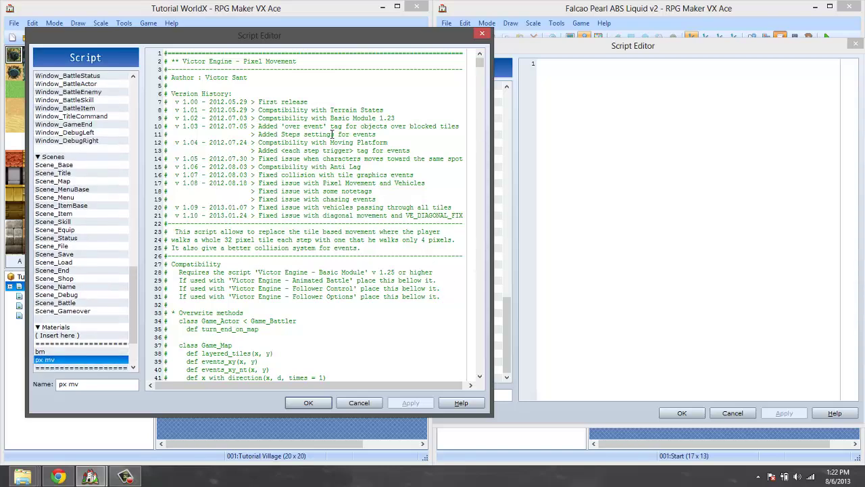
{"action": "scroll", "coordinate": [41, 344], "scroll_direction": "down", "scroll_amount": 2}
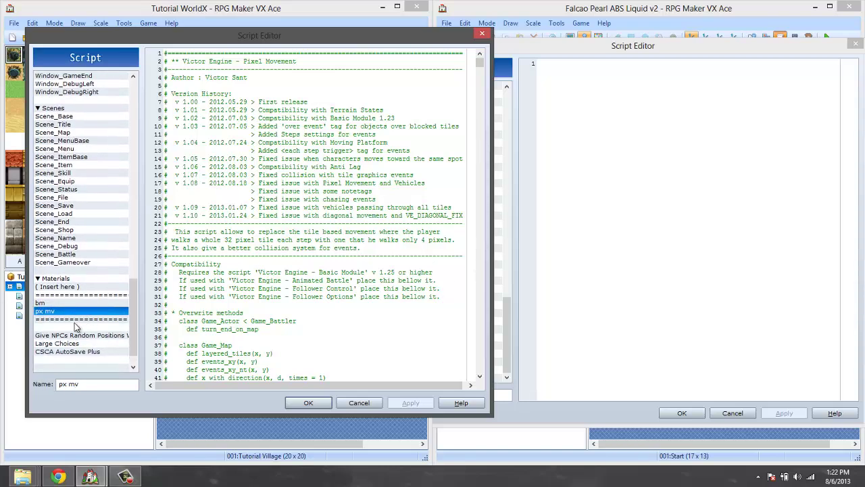
{"action": "right_click", "coordinate": [52, 319]}
{"action": "right_click", "coordinate": [57, 312]}
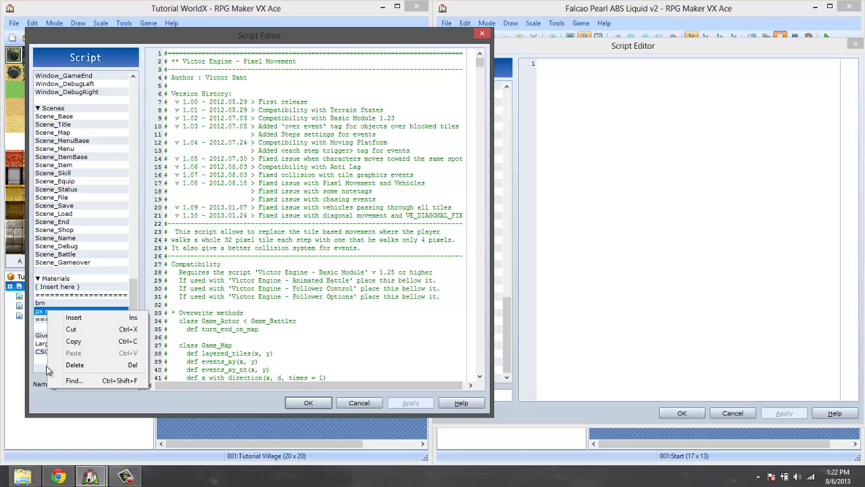
{"action": "left_click", "coordinate": [74, 365]}
Insert a new script slot above Give NPCs Random Positions named '================'.
{"action": "left_click", "coordinate": [68, 302]}
{"action": "left_click", "coordinate": [54, 312]}
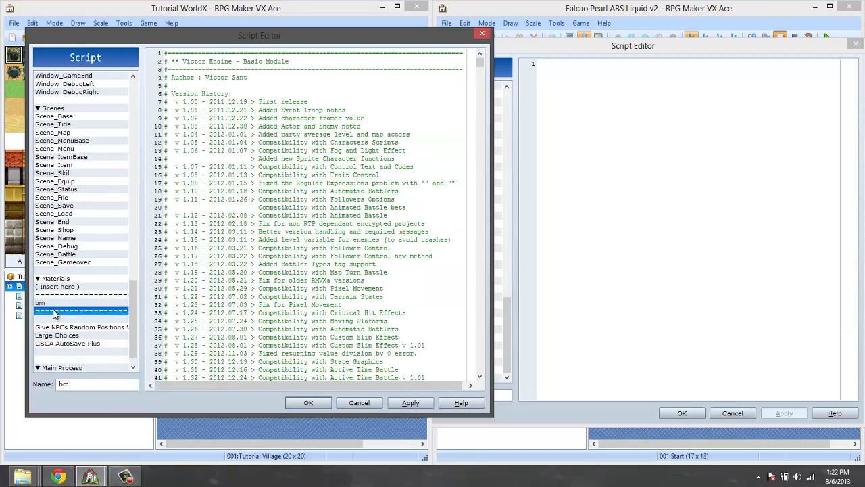
{"action": "left_click", "coordinate": [57, 304]}
{"action": "left_click_drag", "start_coordinate": [200, 62], "coordinate": [305, 54]}
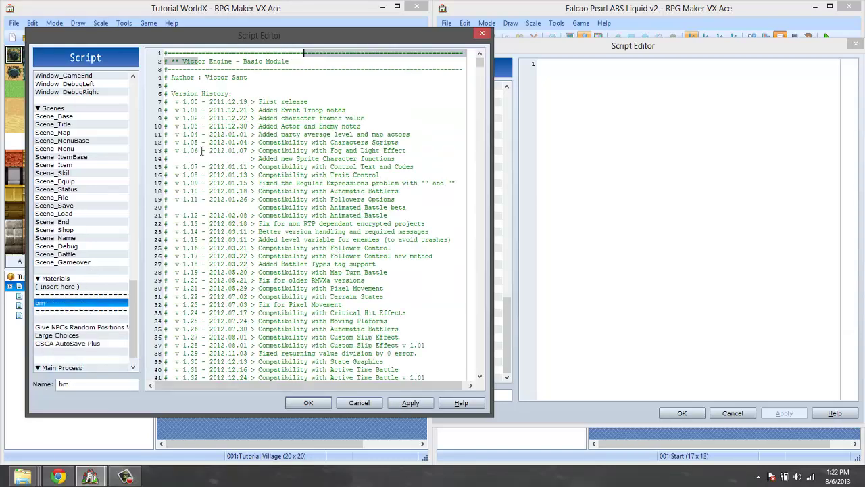
{"action": "left_click", "coordinate": [81, 312]}
{"action": "left_click", "coordinate": [67, 328]}
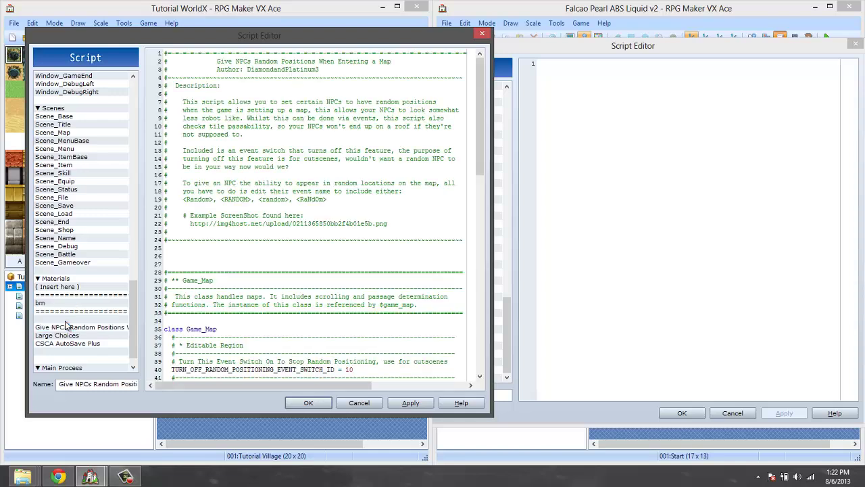
{"action": "right_click", "coordinate": [67, 328]}
{"action": "left_click", "coordinate": [91, 330]}
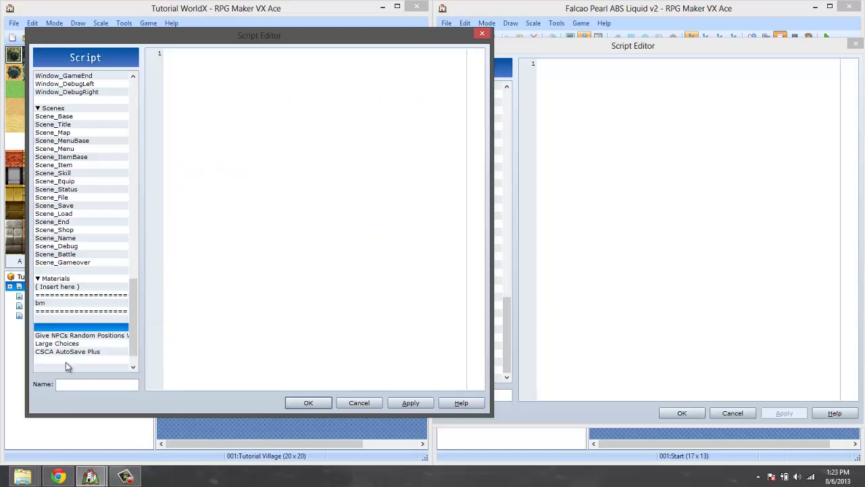
{"action": "left_click", "coordinate": [74, 386]}
{"action": "type", "text": "================="}
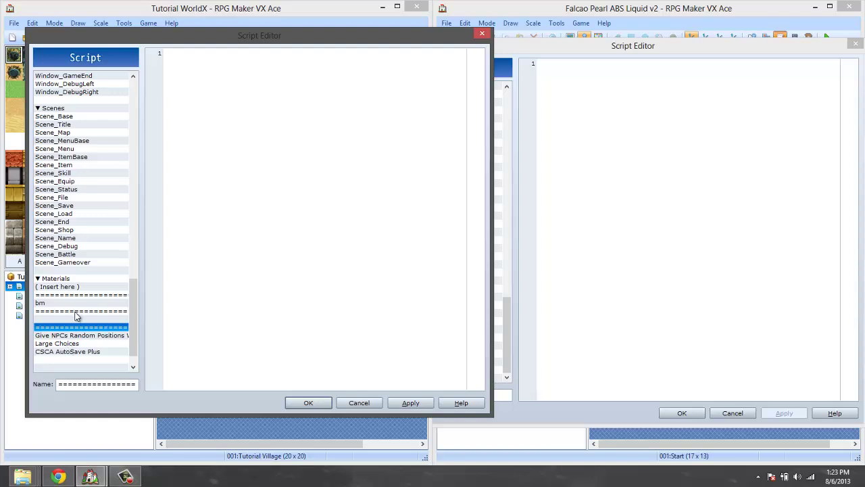
Check the new separator row and the empty script slot below bm.
{"action": "left_click", "coordinate": [68, 319]}
{"action": "left_click", "coordinate": [58, 335]}
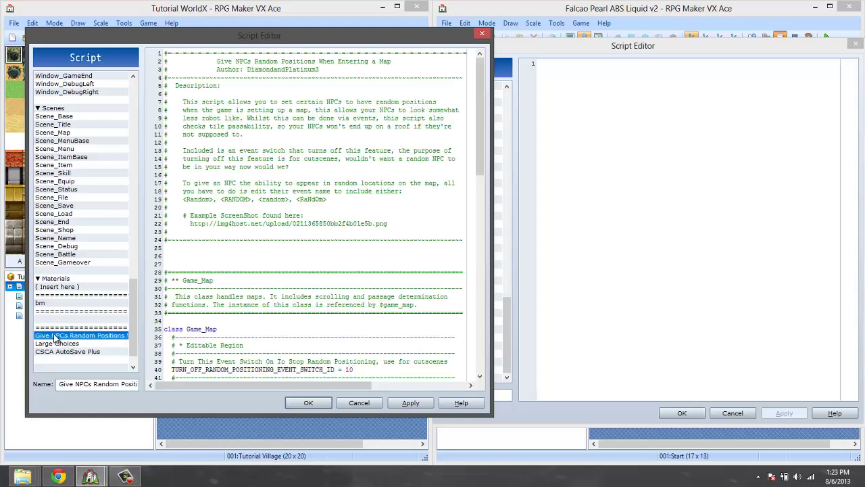
{"action": "left_click", "coordinate": [57, 327]}
{"action": "left_click", "coordinate": [54, 311]}
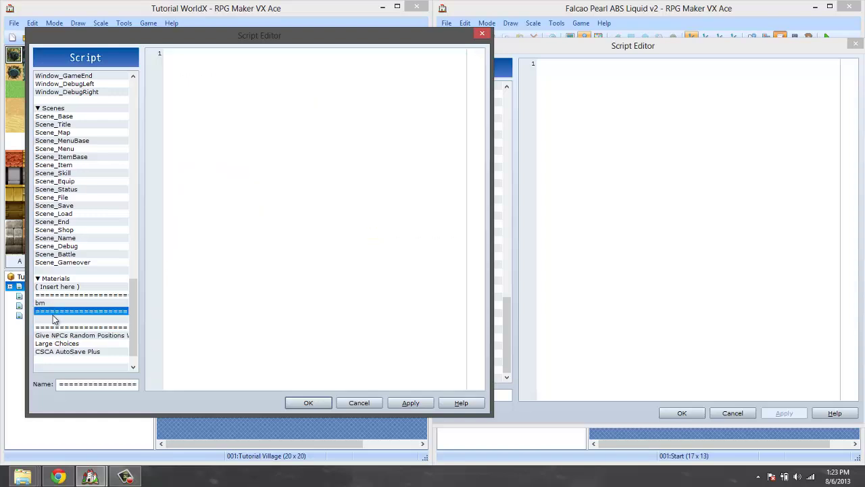
{"action": "left_click", "coordinate": [53, 318]}
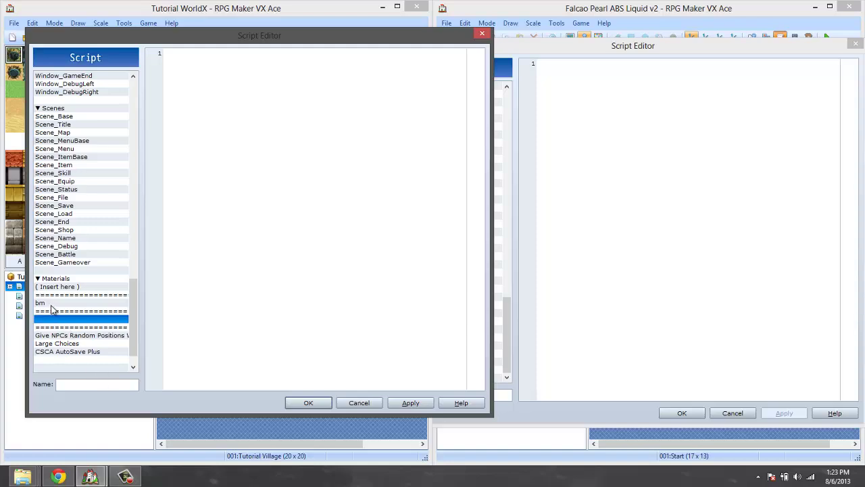
{"action": "left_click", "coordinate": [51, 304]}
{"action": "left_click", "coordinate": [47, 319]}
{"action": "left_click", "coordinate": [572, 49]}
Copy the Pearl Documentation script and look over the Pearl AntiLag and MNBV patch scripts.
{"action": "left_click", "coordinate": [464, 266]}
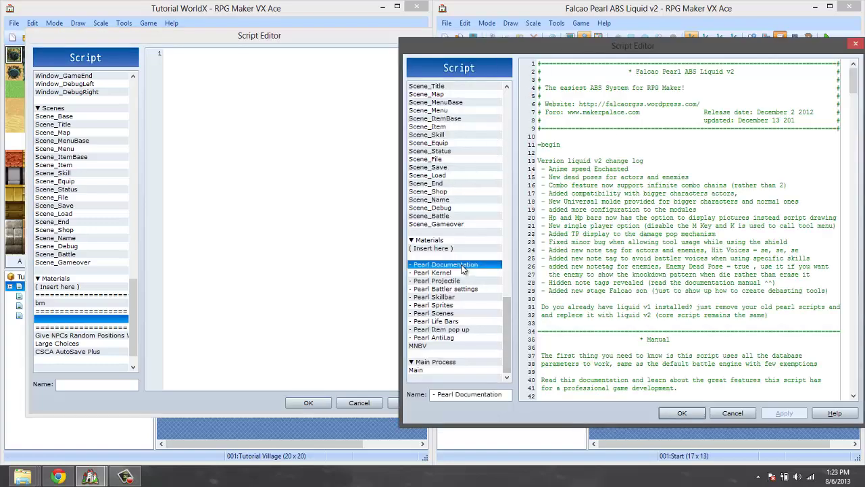
{"action": "right_click", "coordinate": [463, 265]}
{"action": "left_click", "coordinate": [488, 293]}
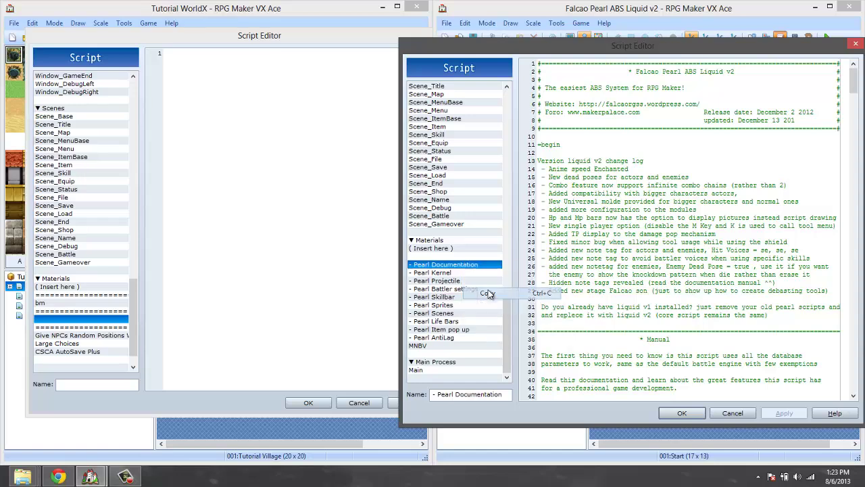
{"action": "left_click", "coordinate": [436, 346]}
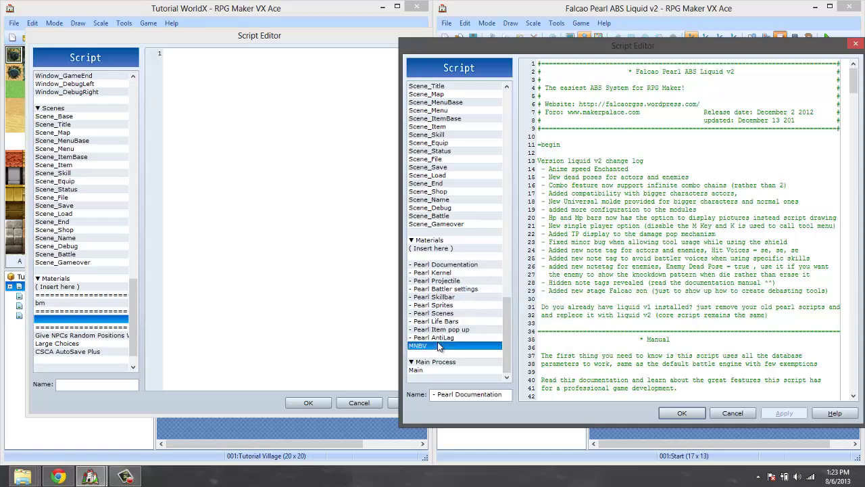
{"action": "left_click", "coordinate": [433, 338]}
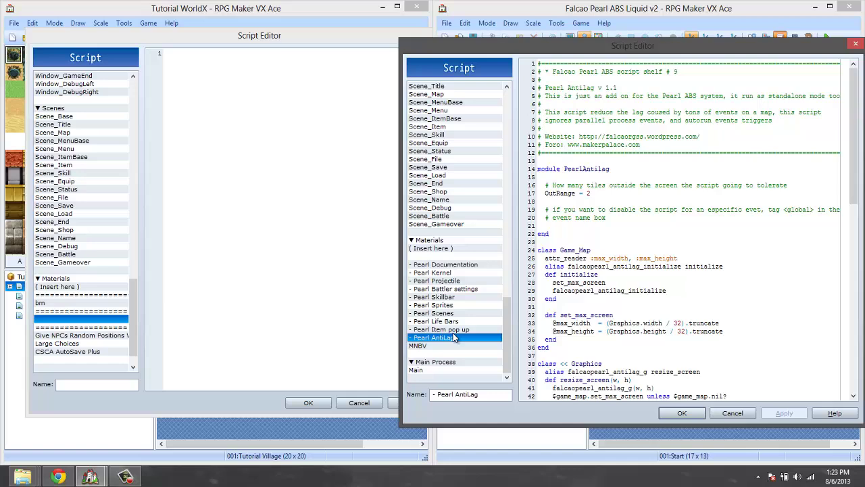
{"action": "left_click", "coordinate": [448, 264]}
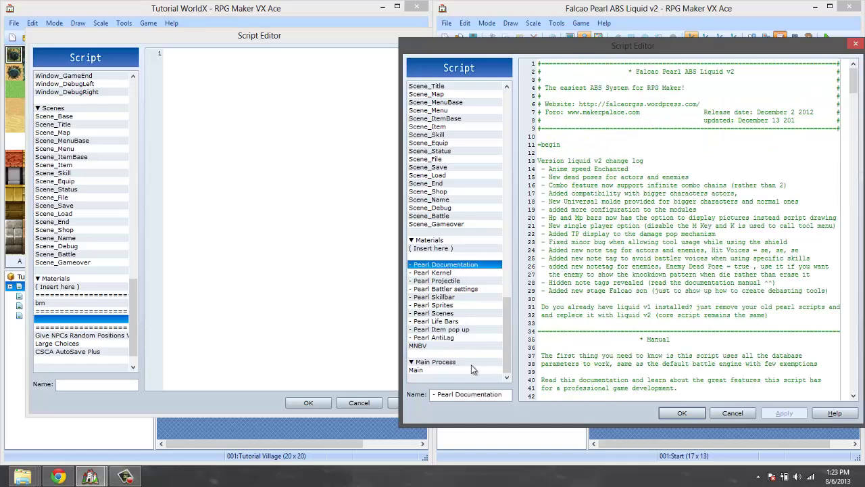
{"action": "left_click", "coordinate": [436, 337]}
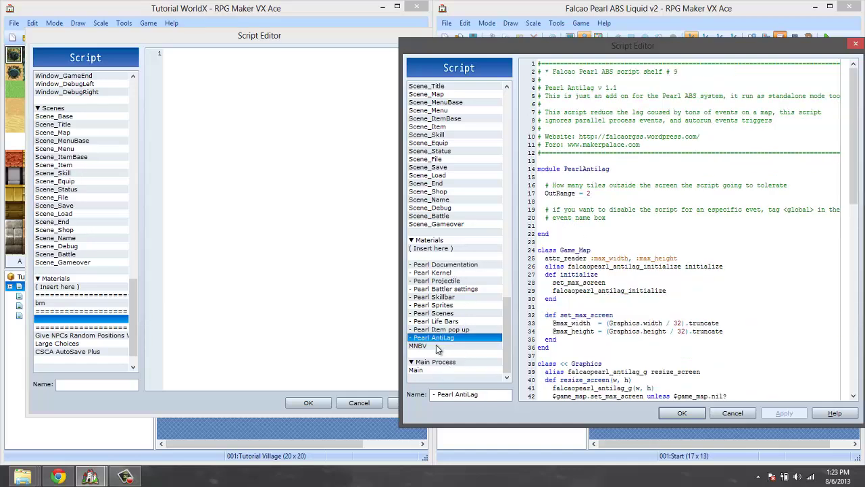
{"action": "left_click", "coordinate": [437, 346]}
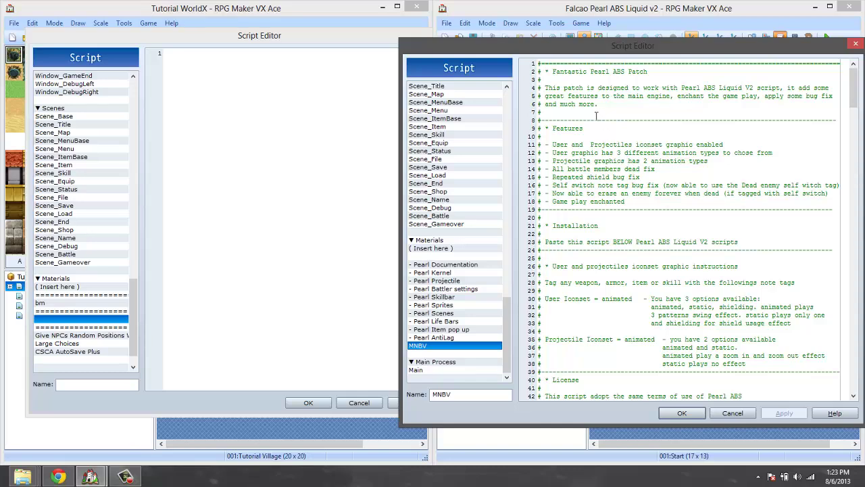
Check the rows below the MNBV patch, then copy Pearl Documentation again.
{"action": "scroll", "coordinate": [595, 115], "scroll_direction": "down", "scroll_amount": 2}
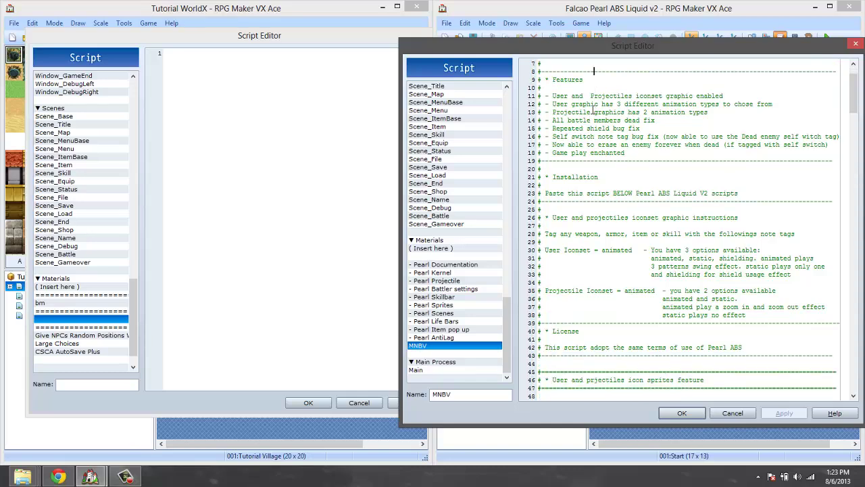
{"action": "scroll", "coordinate": [594, 71], "scroll_direction": "down", "scroll_amount": 5}
{"action": "scroll", "coordinate": [594, 71], "scroll_direction": "up", "scroll_amount": 7}
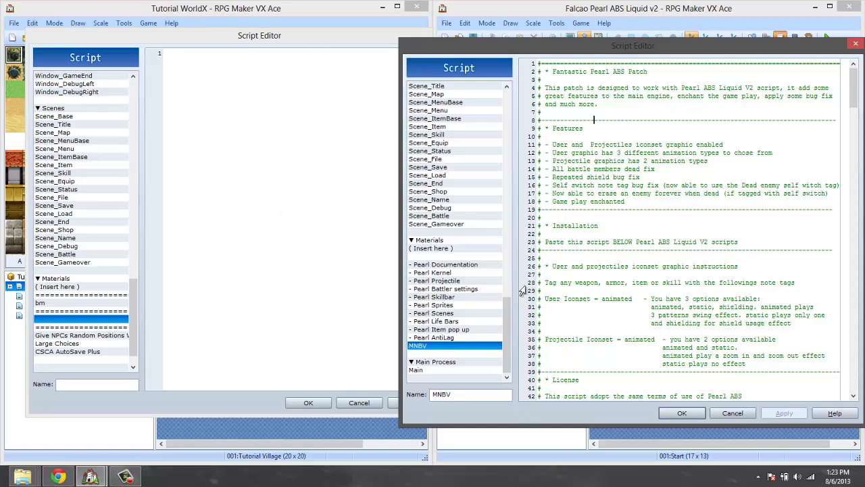
{"action": "left_click", "coordinate": [436, 264]}
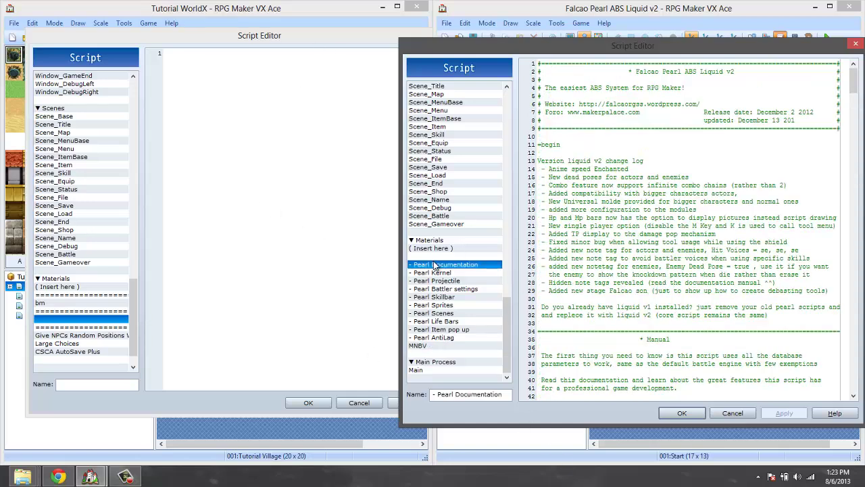
{"action": "left_click", "coordinate": [436, 356]}
{"action": "left_click", "coordinate": [439, 345]}
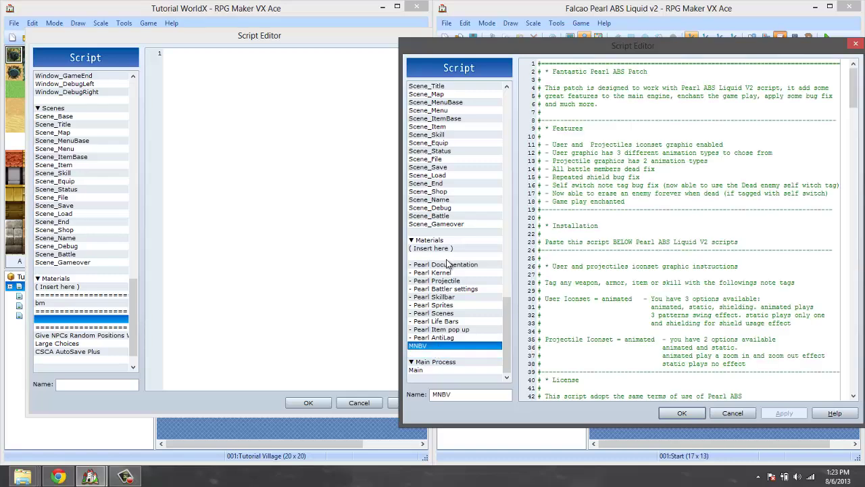
{"action": "left_click", "coordinate": [446, 264]}
{"action": "right_click", "coordinate": [445, 265]}
{"action": "left_click", "coordinate": [469, 297]}
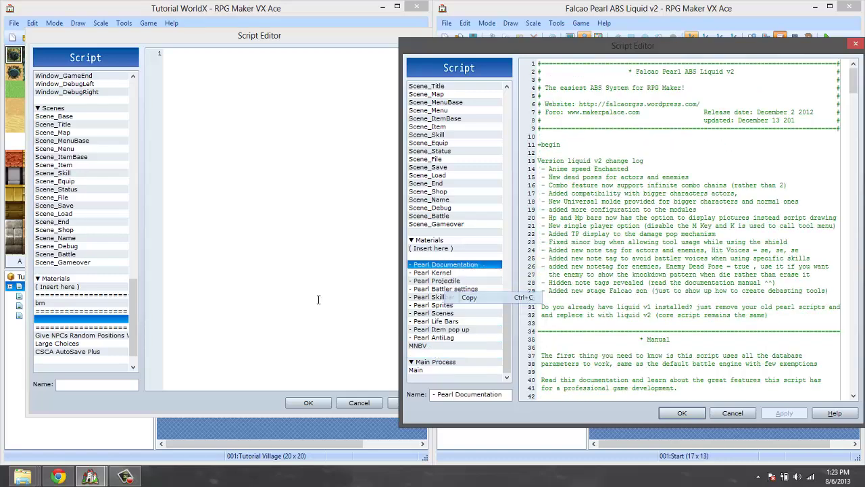
Paste Pearl Documentation and Pearl Kernel into Tutorial WorldX's empty script entries.
{"action": "left_click", "coordinate": [83, 319]}
{"action": "right_click", "coordinate": [83, 320]}
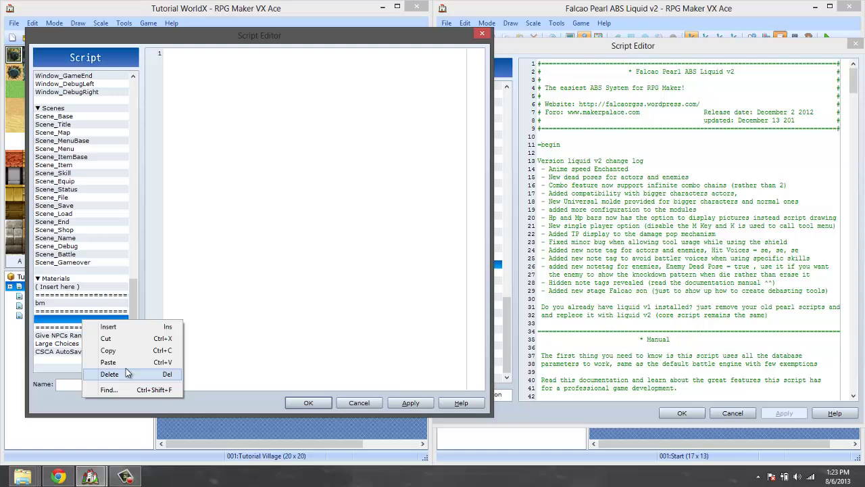
{"action": "left_click", "coordinate": [101, 360]}
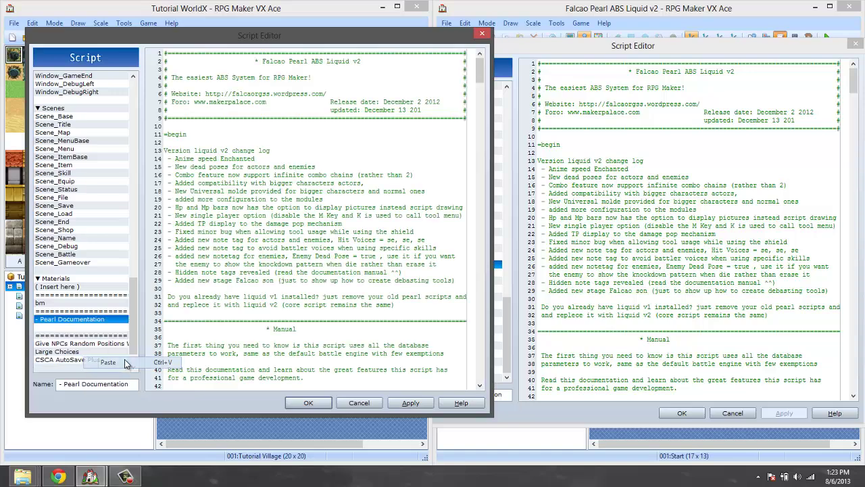
{"action": "left_click", "coordinate": [500, 316]}
{"action": "left_click", "coordinate": [446, 273]}
{"action": "right_click", "coordinate": [447, 275]}
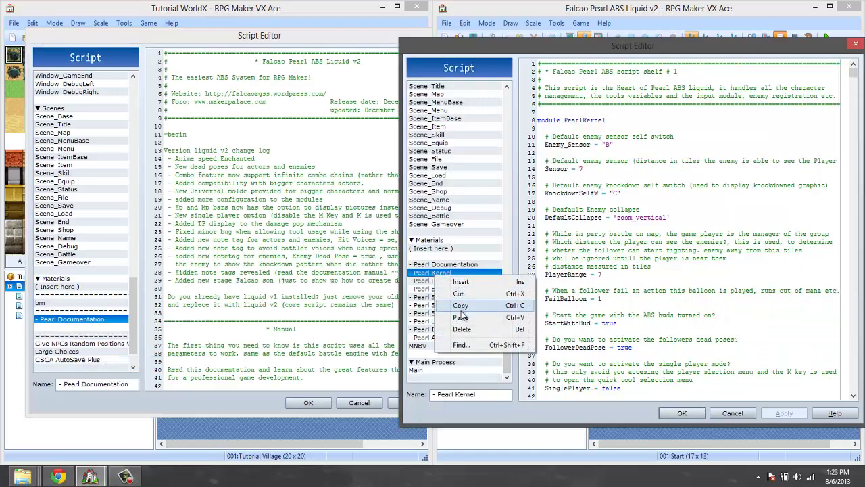
{"action": "left_click", "coordinate": [461, 305]}
{"action": "left_click", "coordinate": [105, 327]}
{"action": "right_click", "coordinate": [101, 330]}
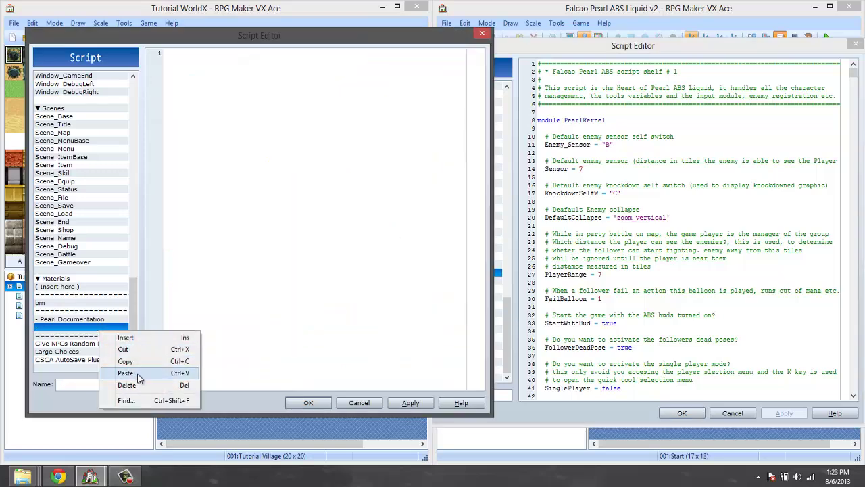
{"action": "left_click", "coordinate": [138, 378]}
Copy Pearl Projectile from the Falcao project into Tutorial WorldX's next empty entry.
{"action": "left_click", "coordinate": [475, 275]}
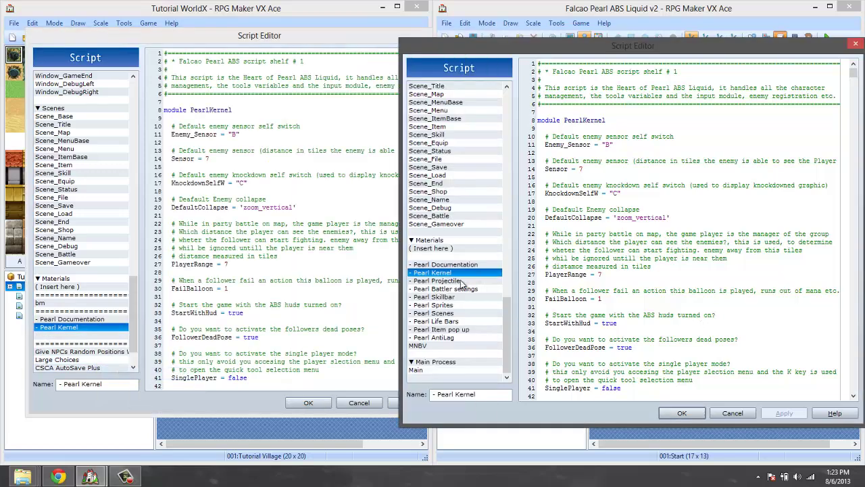
{"action": "left_click", "coordinate": [462, 281]}
{"action": "right_click", "coordinate": [462, 281]}
{"action": "left_click", "coordinate": [526, 315]}
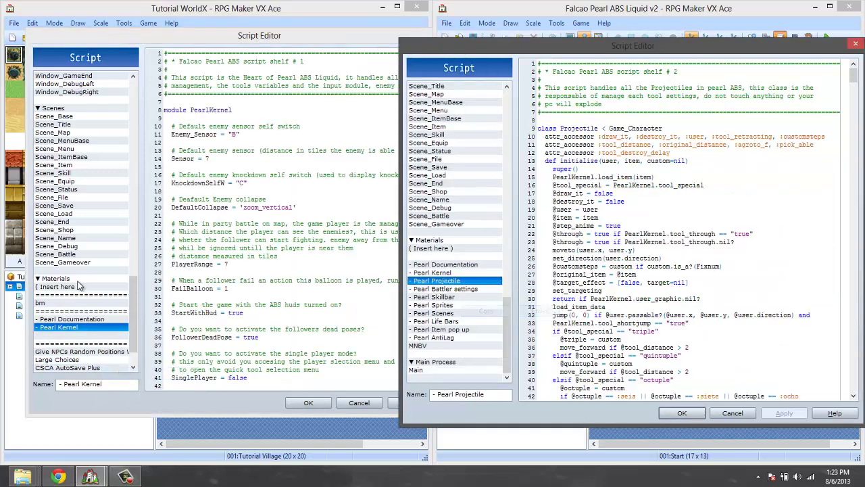
{"action": "left_click", "coordinate": [49, 335]}
{"action": "right_click", "coordinate": [49, 335]}
{"action": "left_click", "coordinate": [75, 374]}
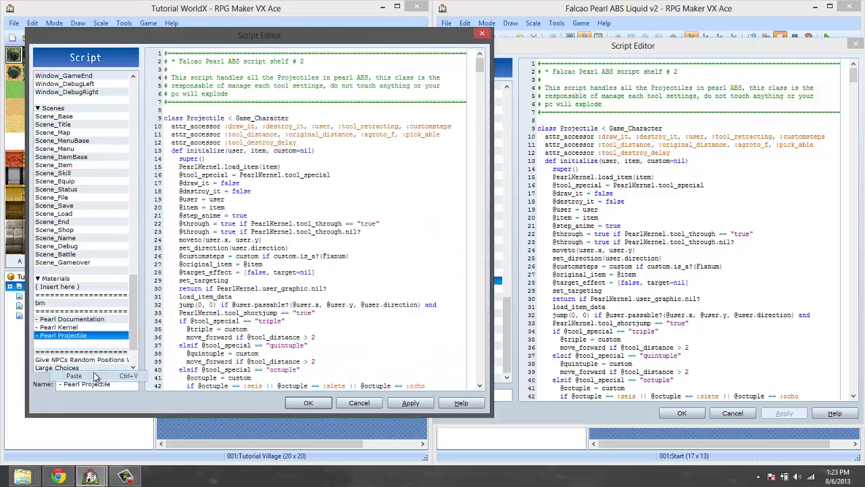
Copy Pearl Battler settings into the empty entry below Pearl Projectile.
{"action": "left_click", "coordinate": [588, 297]}
{"action": "left_click", "coordinate": [427, 289]}
{"action": "right_click", "coordinate": [427, 289]}
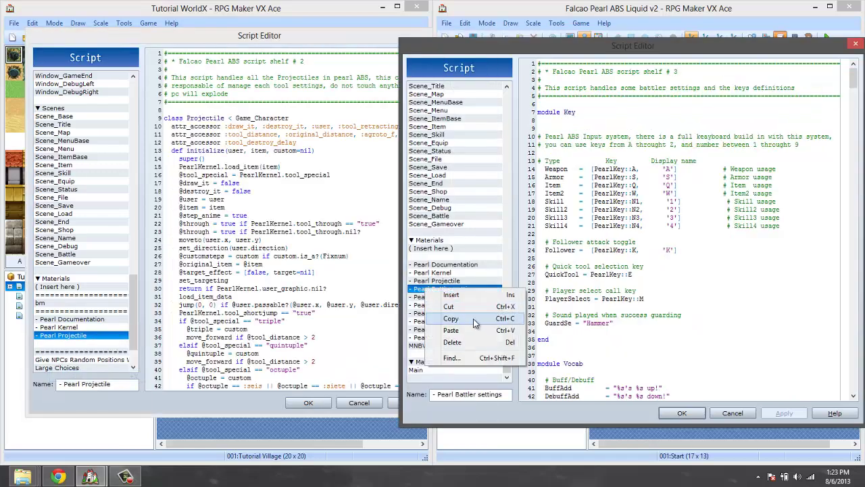
{"action": "left_click", "coordinate": [475, 323]}
{"action": "left_click", "coordinate": [76, 343]}
{"action": "right_click", "coordinate": [76, 344]}
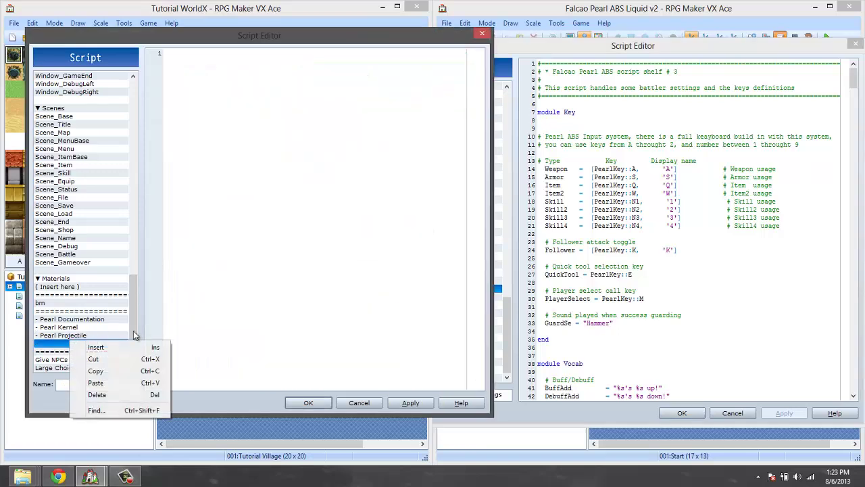
{"action": "left_click", "coordinate": [90, 381]}
Copy the Pearl Skillbar script into Tutorial WorldX's next empty entry.
{"action": "left_click", "coordinate": [553, 253]}
{"action": "left_click", "coordinate": [436, 297]}
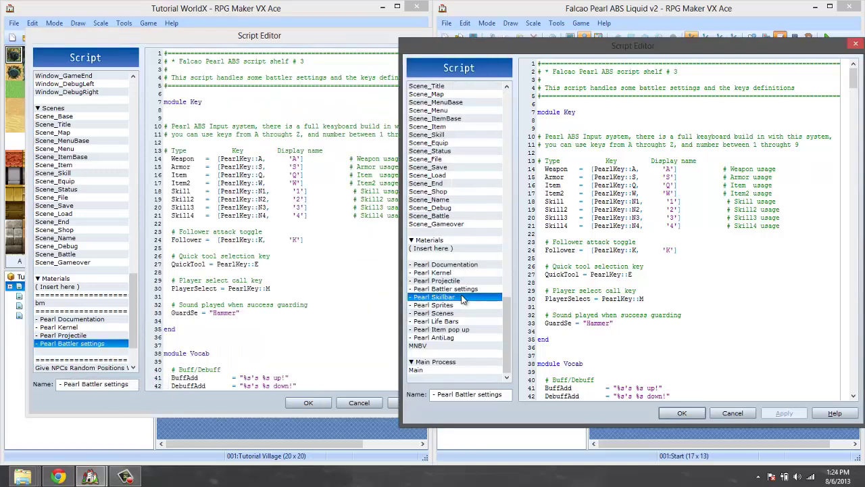
{"action": "right_click", "coordinate": [473, 298]}
{"action": "left_click", "coordinate": [486, 327]}
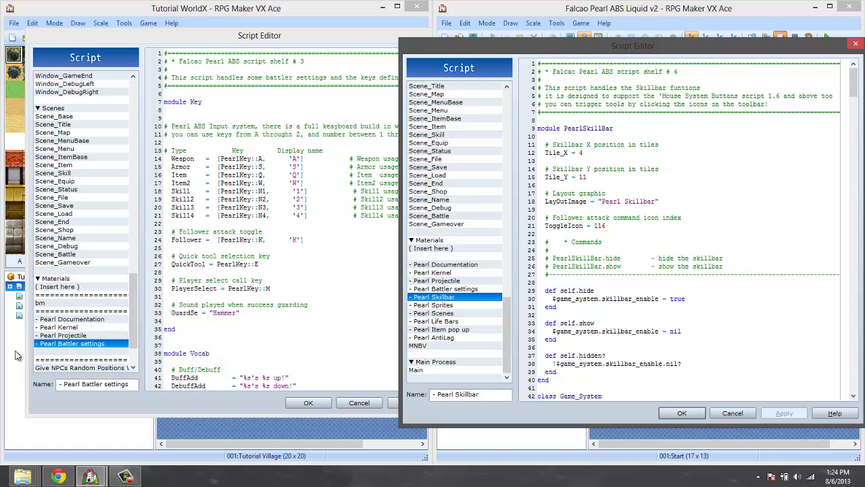
{"action": "left_click", "coordinate": [66, 357]}
{"action": "right_click", "coordinate": [66, 352]}
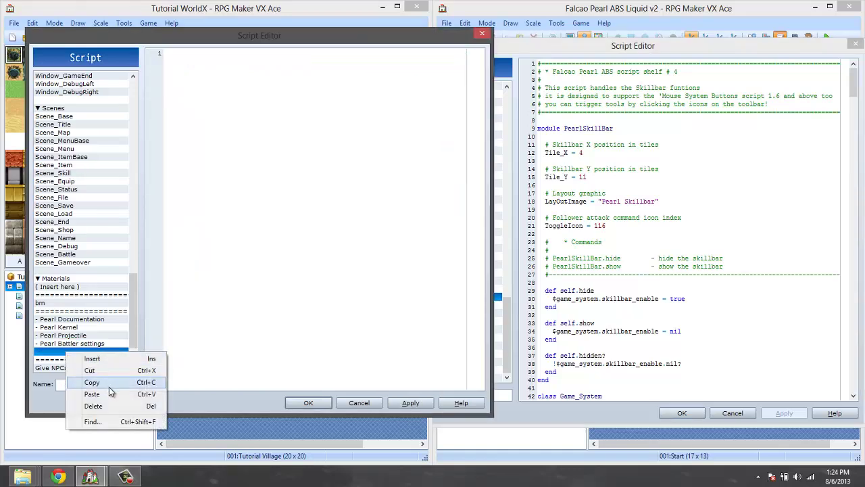
{"action": "left_click", "coordinate": [92, 393]}
Copy the Pearl Sprites script into Tutorial WorldX's next empty entry.
{"action": "left_click", "coordinate": [515, 333]}
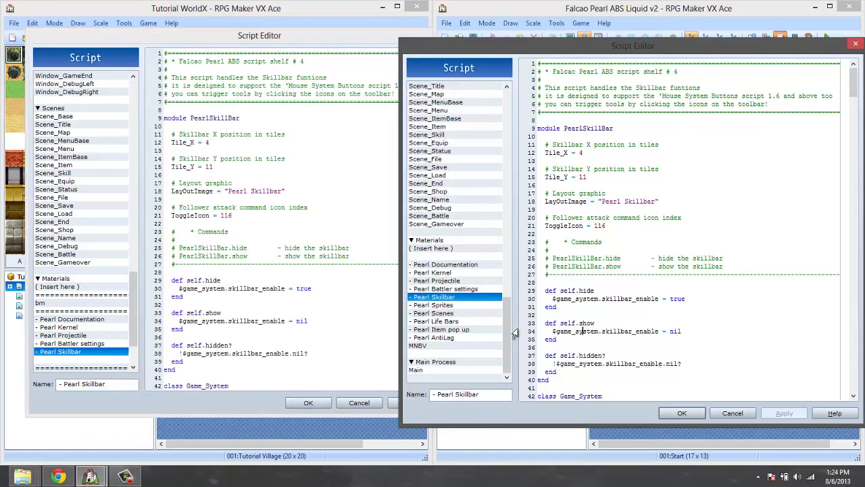
{"action": "left_click", "coordinate": [436, 314]}
{"action": "left_click", "coordinate": [436, 306]}
{"action": "right_click", "coordinate": [458, 308]}
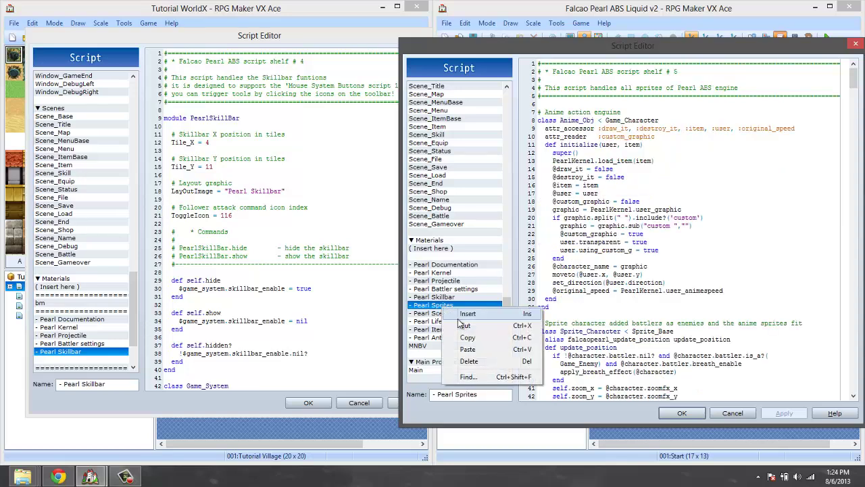
{"action": "left_click", "coordinate": [468, 337]}
{"action": "left_click", "coordinate": [116, 363]}
{"action": "right_click", "coordinate": [116, 364]}
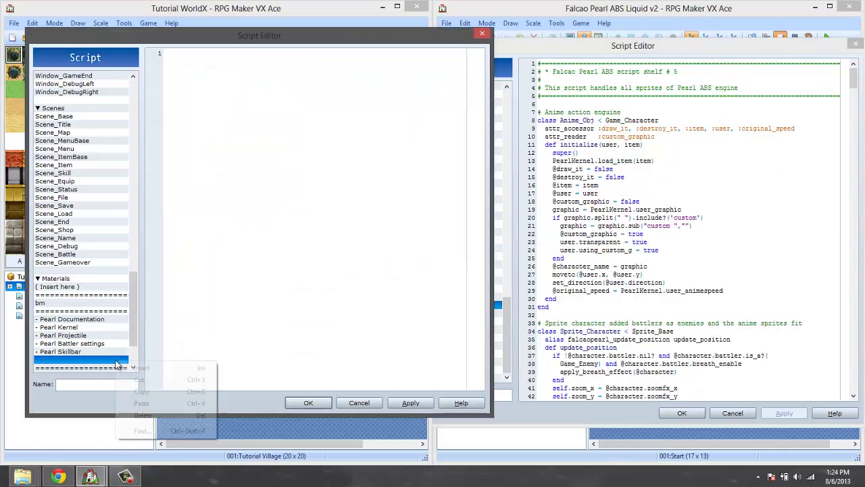
{"action": "left_click", "coordinate": [169, 398]}
Copy Pearl Scenes into the empty entry below Pearl Sprites.
{"action": "left_click_drag", "start_coordinate": [515, 323], "coordinate": [400, 309]}
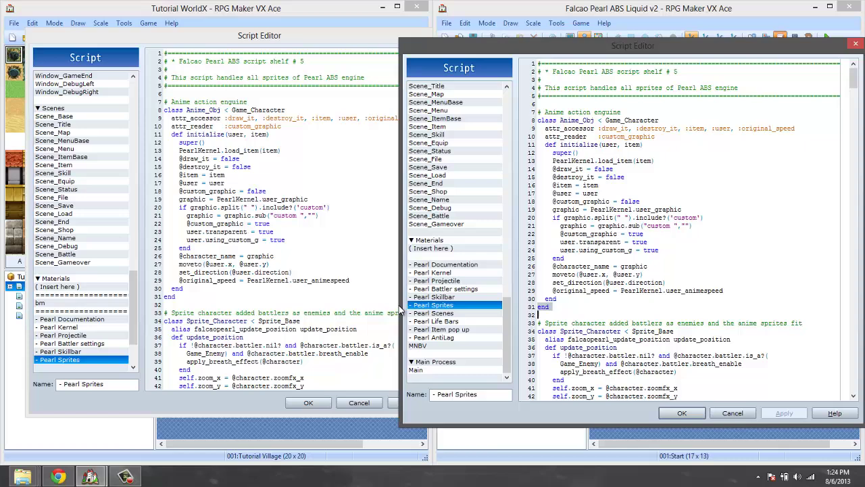
{"action": "left_click", "coordinate": [419, 314]}
{"action": "right_click", "coordinate": [420, 315]}
{"action": "left_click", "coordinate": [439, 333]}
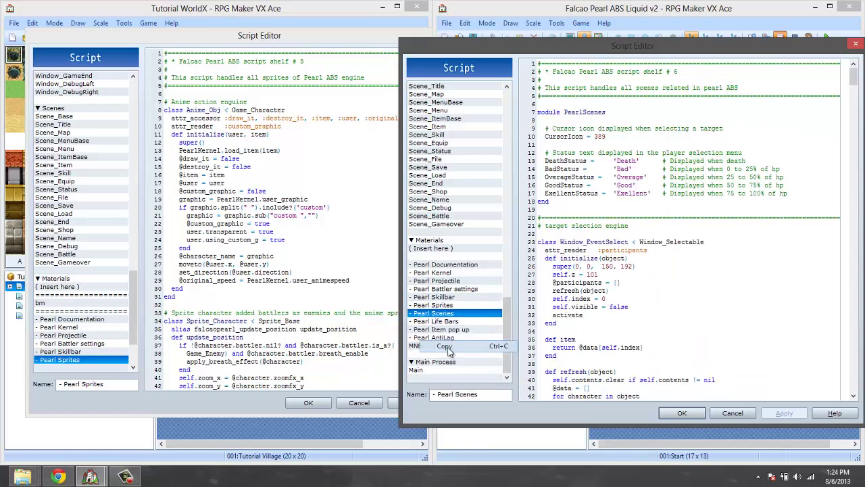
{"action": "left_click", "coordinate": [125, 477]}
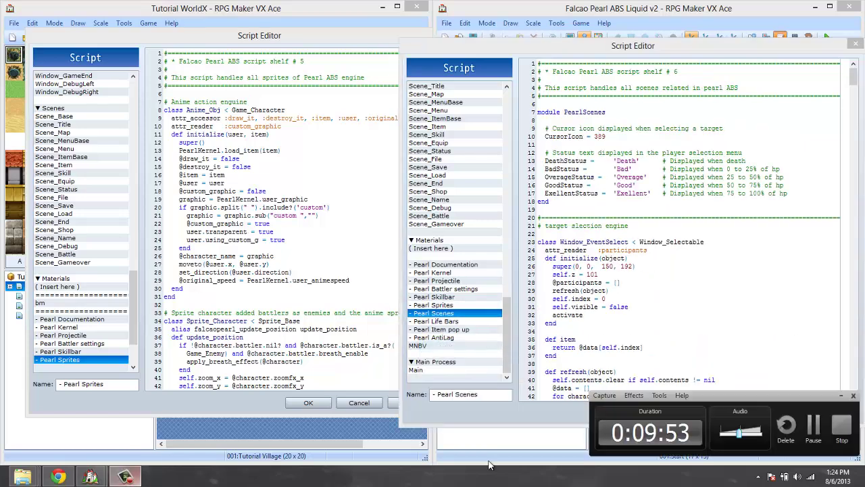
{"action": "left_click", "coordinate": [798, 433]}
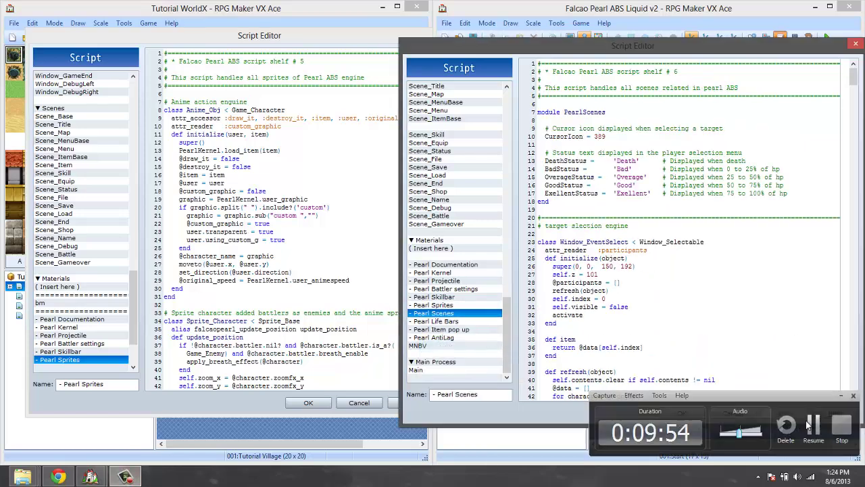
{"action": "right_click", "coordinate": [489, 316]}
{"action": "left_click", "coordinate": [511, 337]}
{"action": "left_click", "coordinate": [71, 369]}
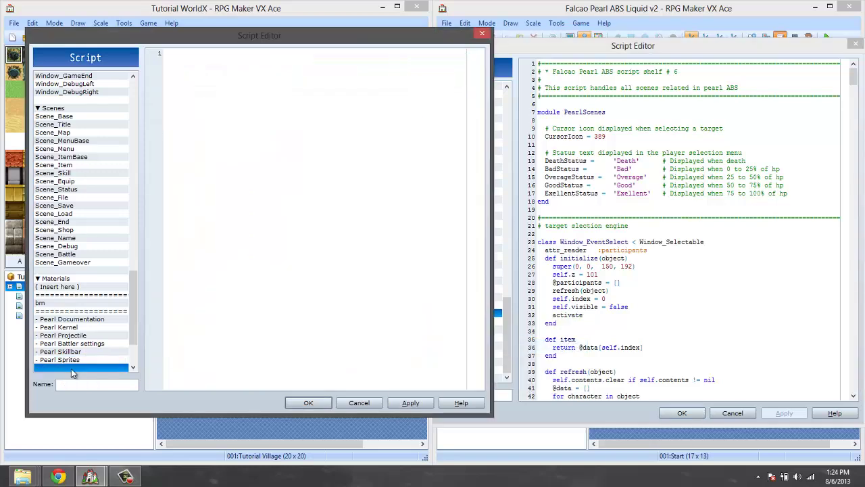
{"action": "right_click", "coordinate": [71, 368]}
{"action": "left_click", "coordinate": [105, 409]}
Copy Pearl Life Bars into the empty entry below Pearl Scenes.
{"action": "left_click", "coordinate": [512, 328]}
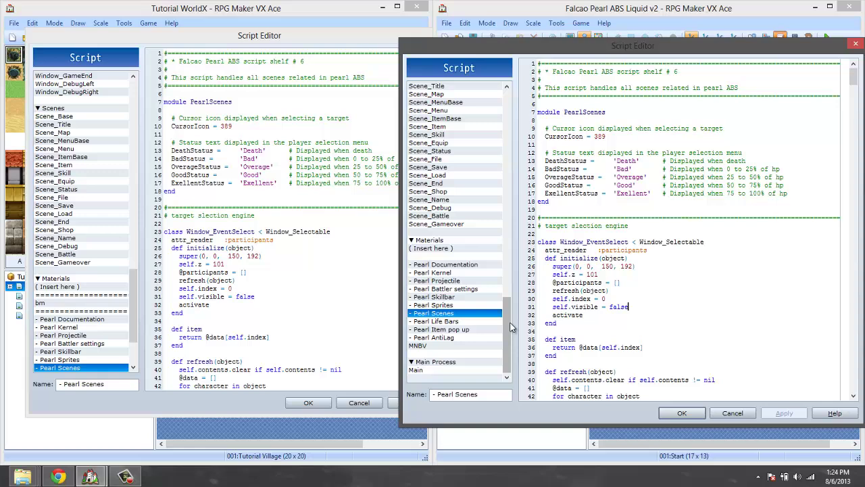
{"action": "left_click", "coordinate": [491, 322]}
{"action": "right_click", "coordinate": [491, 321]}
{"action": "left_click", "coordinate": [524, 356]}
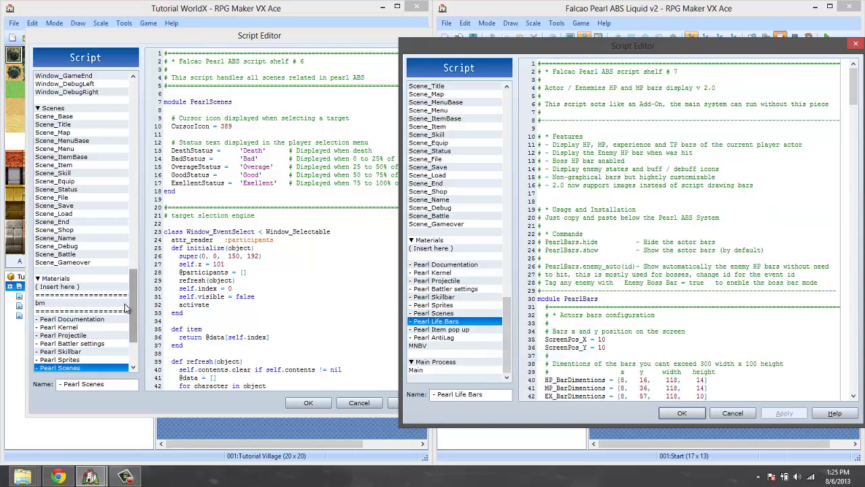
{"action": "left_click", "coordinate": [127, 308]}
{"action": "scroll", "coordinate": [127, 308], "scroll_direction": "down", "scroll_amount": 4}
{"action": "left_click", "coordinate": [65, 295]}
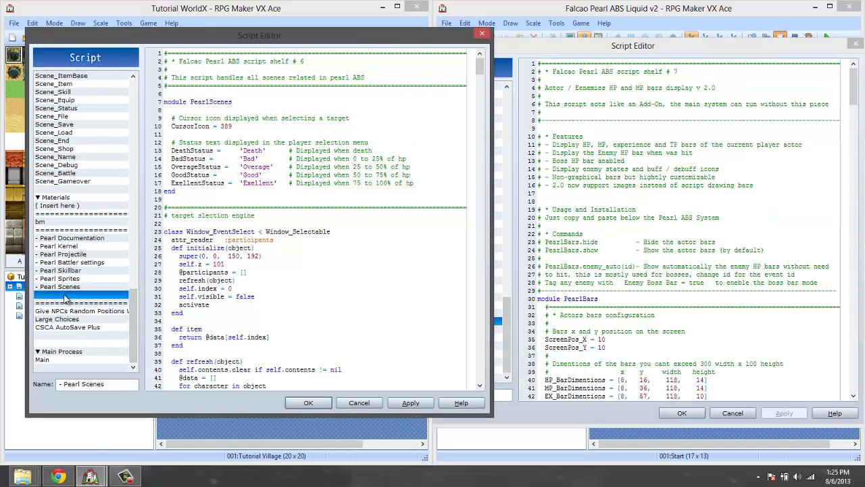
{"action": "right_click", "coordinate": [66, 295]}
{"action": "left_click", "coordinate": [108, 337]}
Copy the Pearl Item pop up script into Tutorial WorldX's next empty entry.
{"action": "left_click", "coordinate": [538, 302]}
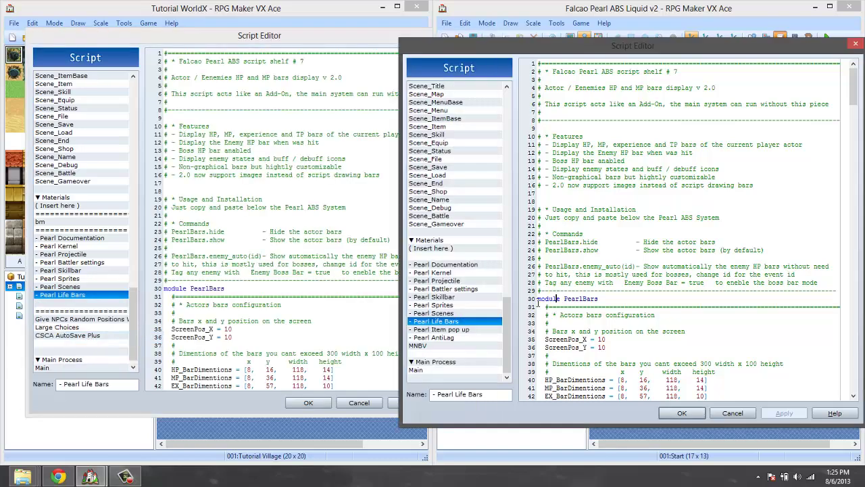
{"action": "left_click", "coordinate": [456, 329]}
{"action": "right_click", "coordinate": [465, 331]}
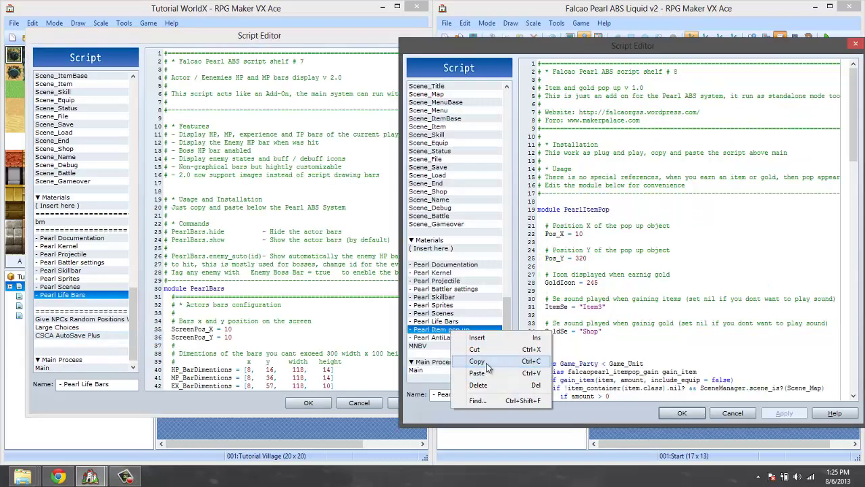
{"action": "left_click", "coordinate": [479, 362]}
{"action": "left_click", "coordinate": [101, 302]}
{"action": "right_click", "coordinate": [103, 302]}
{"action": "left_click", "coordinate": [128, 345]}
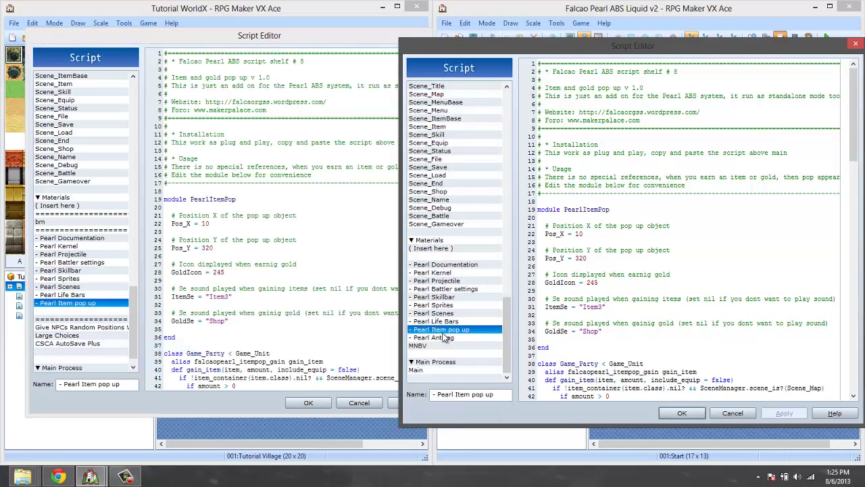
Paste Pearl AntiLag into a new entry below Pearl Item pop up, then open Falcao's MNBV script.
{"action": "left_click", "coordinate": [439, 338]}
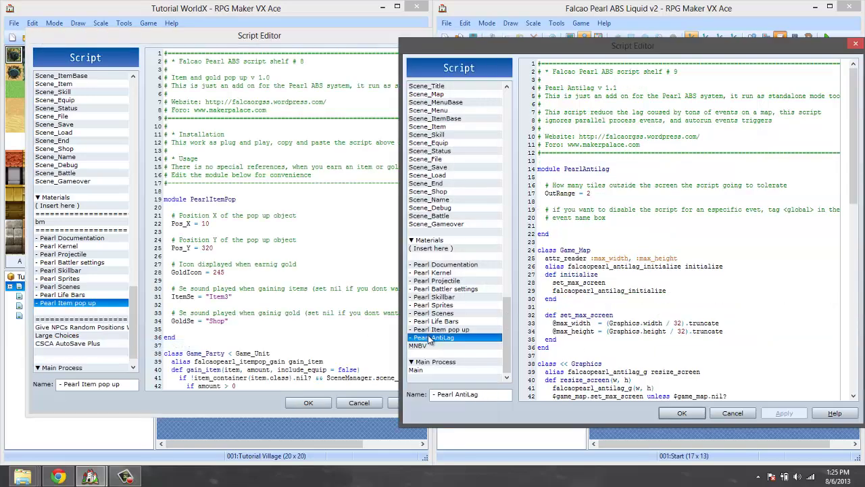
{"action": "right_click", "coordinate": [430, 340]}
{"action": "left_click", "coordinate": [453, 370]}
{"action": "left_click", "coordinate": [91, 311]}
{"action": "right_click", "coordinate": [89, 310]}
{"action": "left_click", "coordinate": [102, 313]}
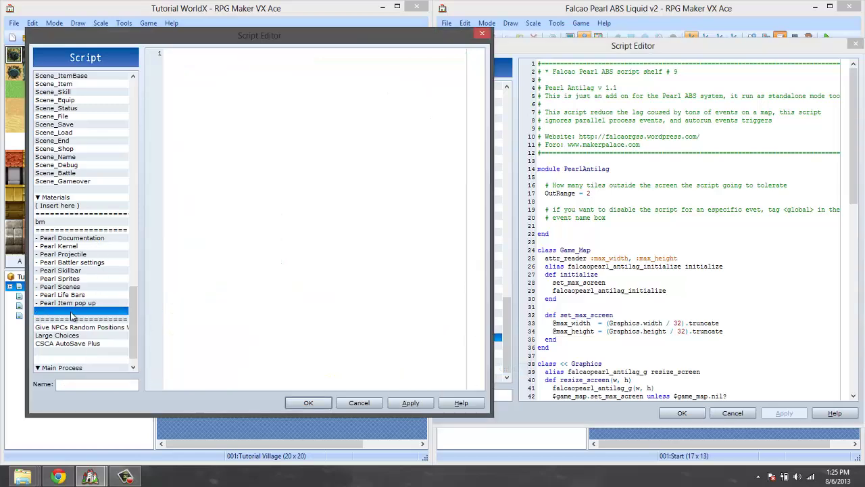
{"action": "right_click", "coordinate": [71, 314]}
{"action": "left_click", "coordinate": [121, 351]}
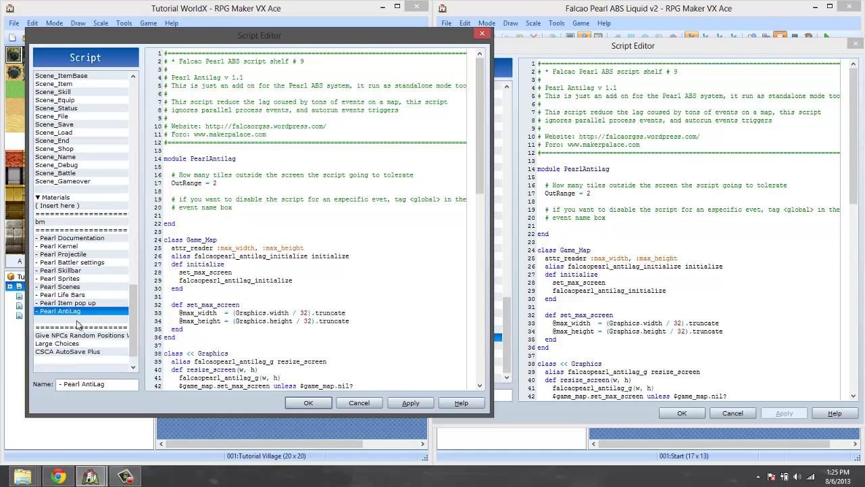
{"action": "left_click", "coordinate": [570, 329]}
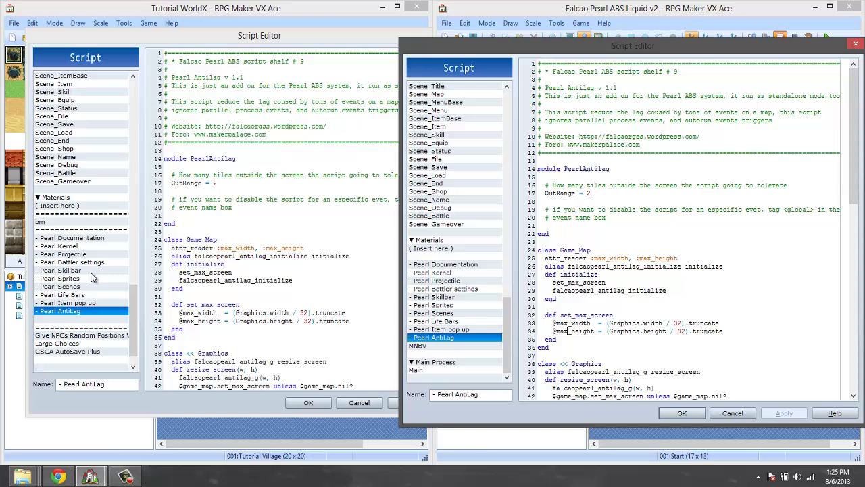
{"action": "left_click", "coordinate": [431, 346]}
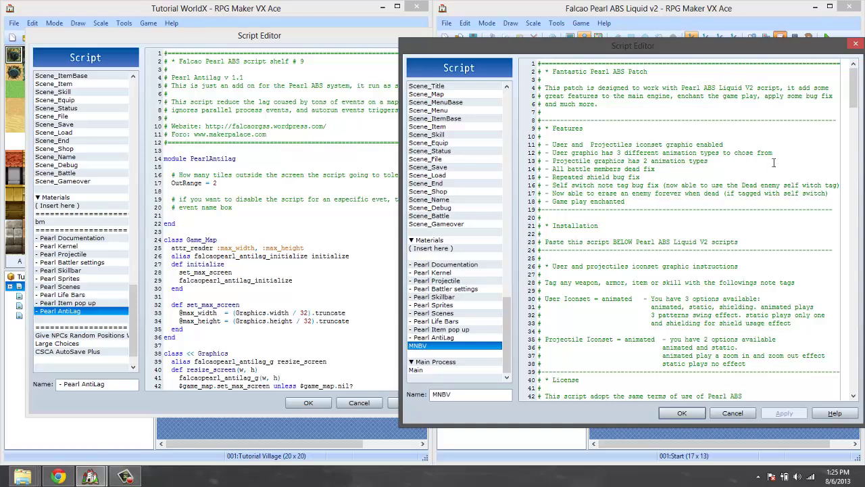
Rename the MNBV script to 'Fantastic Pearl ABS Patch' using the title copied from line 2.
{"action": "left_click_drag", "start_coordinate": [665, 72], "coordinate": [552, 66]}
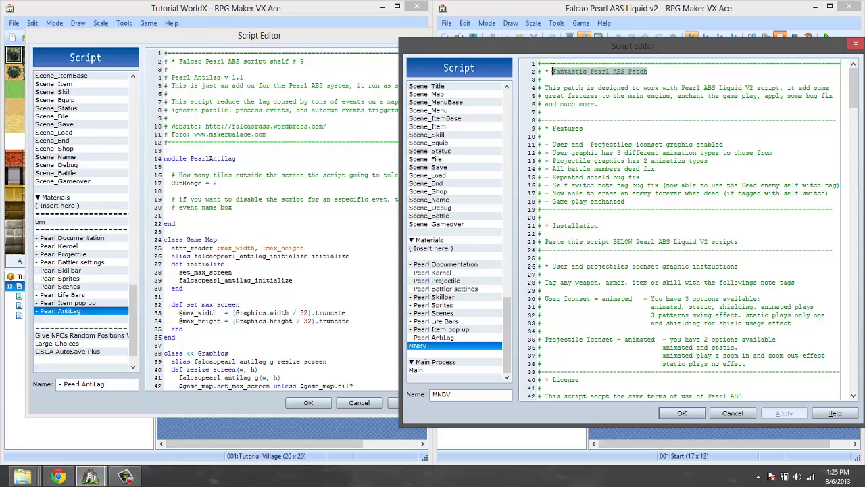
{"action": "double_click", "coordinate": [468, 392]}
{"action": "key", "text": "ctrl+v"}
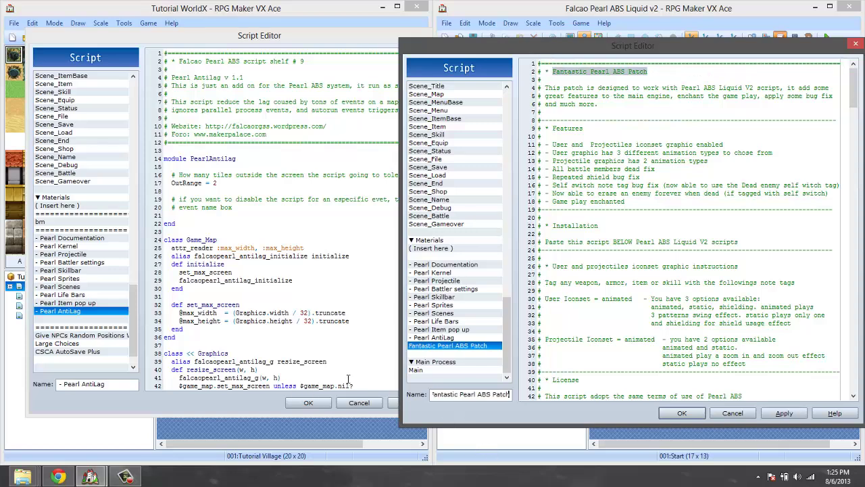
{"action": "left_click", "coordinate": [417, 331]}
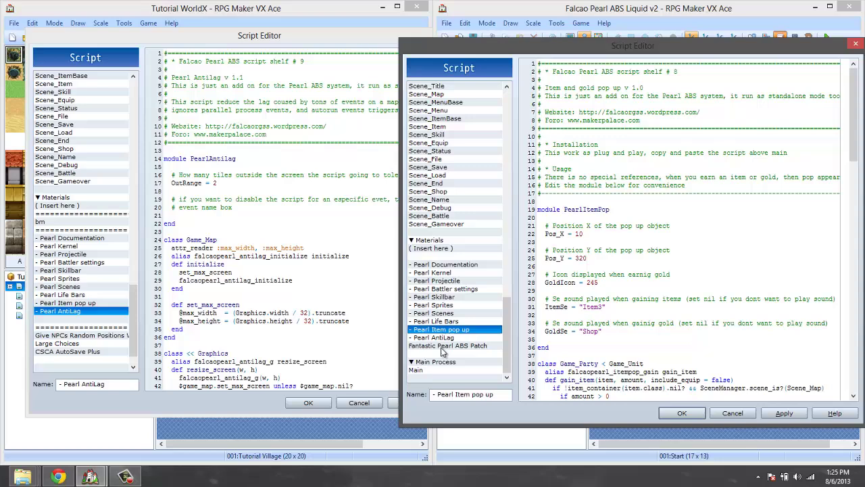
{"action": "left_click", "coordinate": [446, 346]}
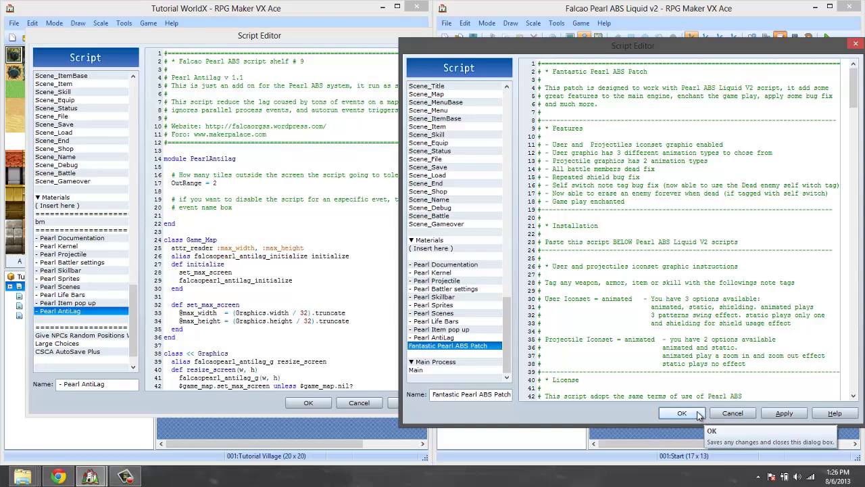
{"action": "mouse_move", "coordinate": [23, 476]}
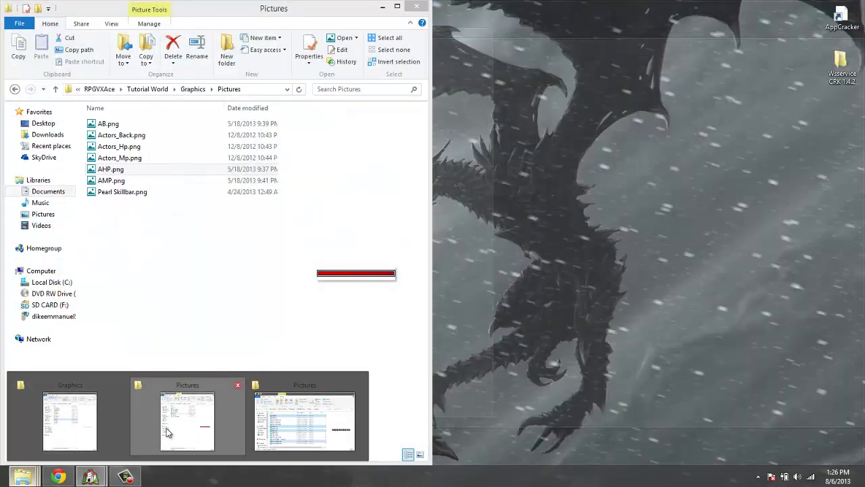
Preview the $Arrow, $Axe, $Basuka, $Bomb and $Araña_Skill sprite sheets in Characters, then minimize Explorer.
{"action": "left_click", "coordinate": [70, 421]}
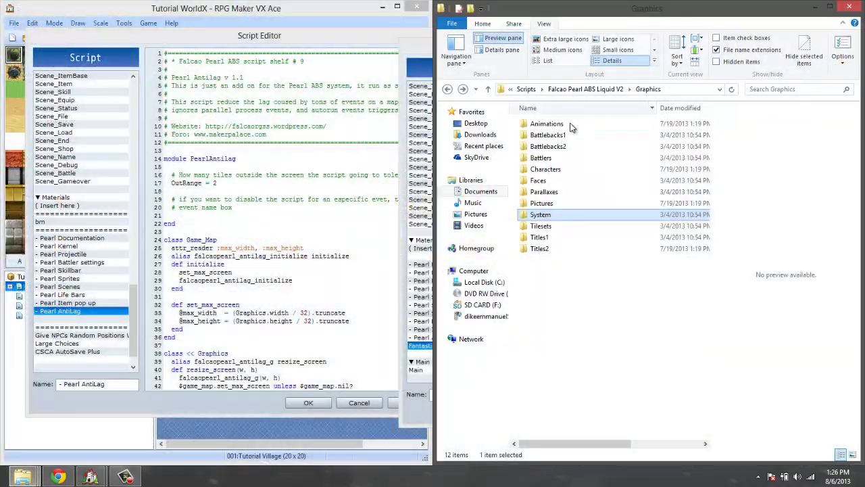
{"action": "double_click", "coordinate": [539, 171]}
{"action": "left_click", "coordinate": [541, 169]}
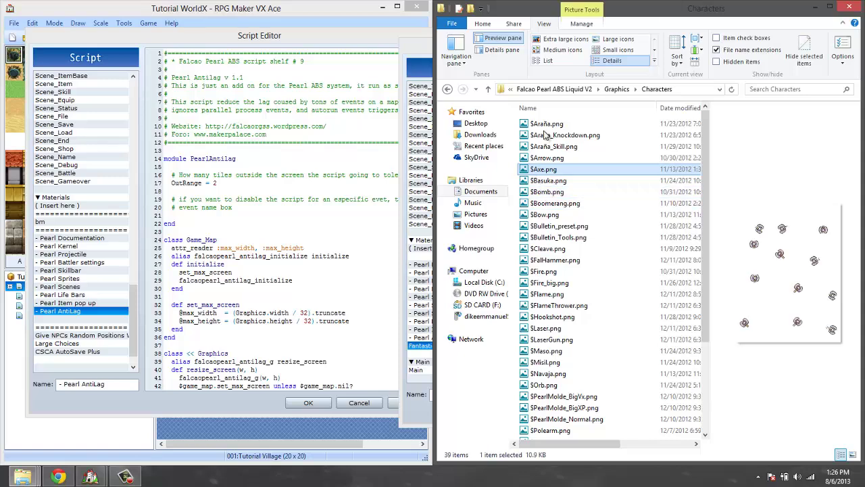
{"action": "left_click", "coordinate": [560, 159]}
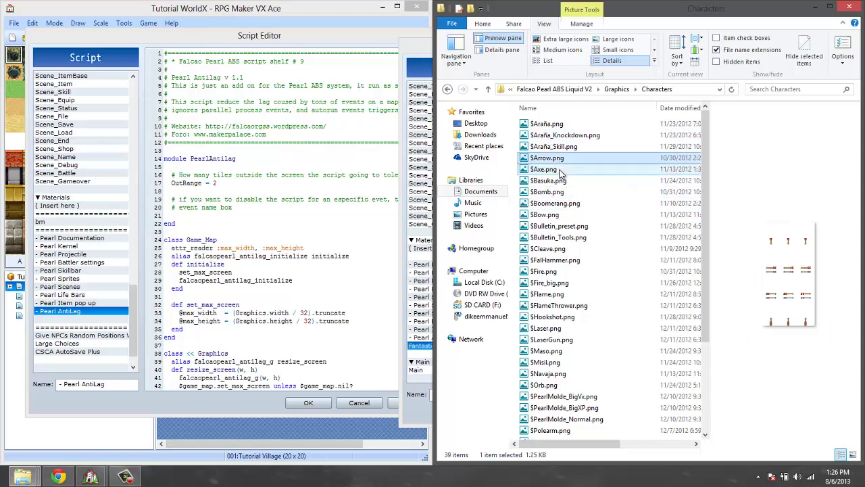
{"action": "left_click", "coordinate": [560, 169]}
{"action": "left_click", "coordinate": [559, 181]}
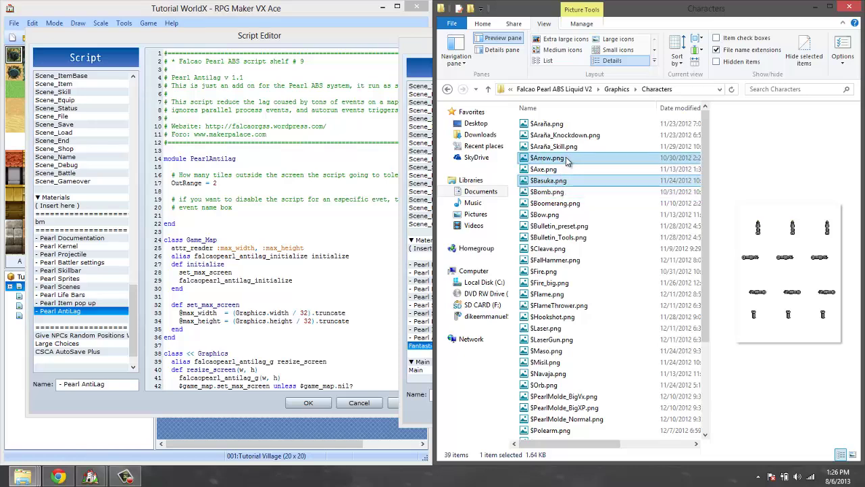
{"action": "left_click", "coordinate": [556, 226]}
{"action": "left_click", "coordinate": [551, 192]}
{"action": "left_click", "coordinate": [562, 159]}
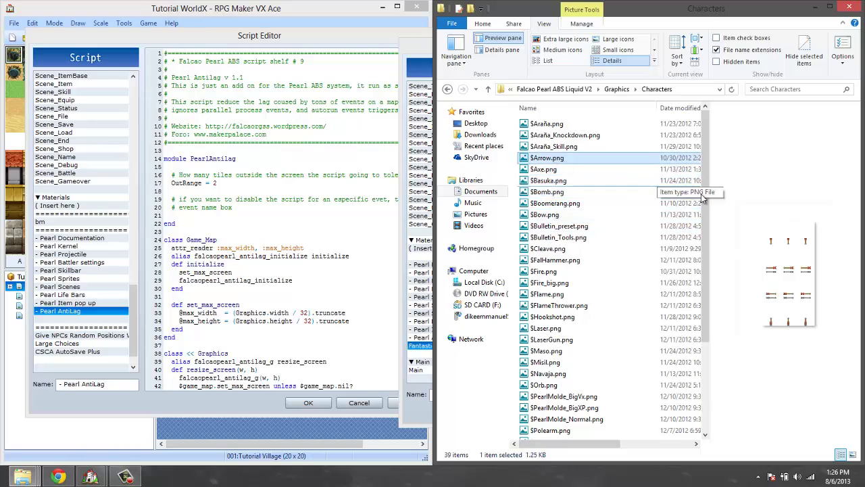
{"action": "left_click", "coordinate": [572, 150]}
{"action": "left_click", "coordinate": [594, 169]}
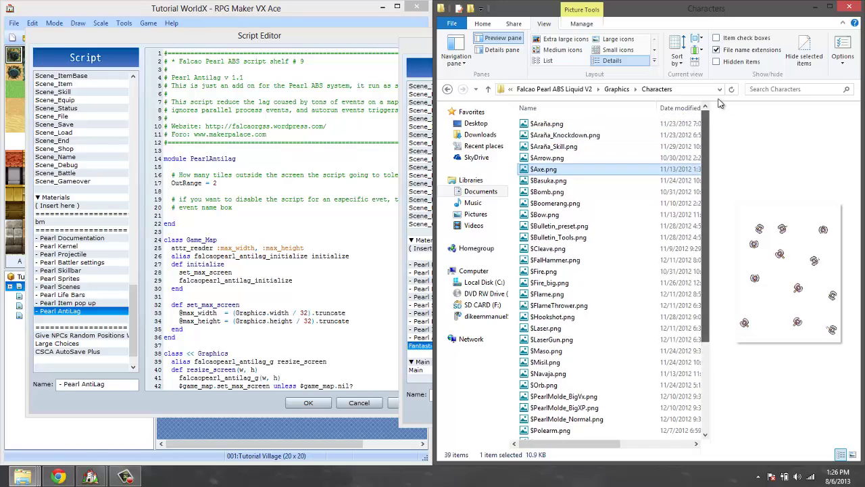
{"action": "left_click", "coordinate": [815, 8]}
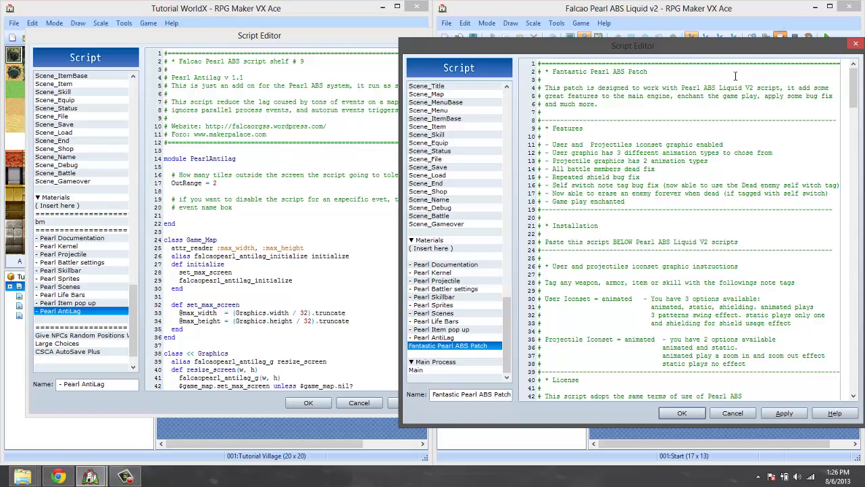
Paste the Fantastic Pearl ABS Patch into Tutorial WorldX's empty slot below Pearl AntiLag.
{"action": "right_click", "coordinate": [478, 348]}
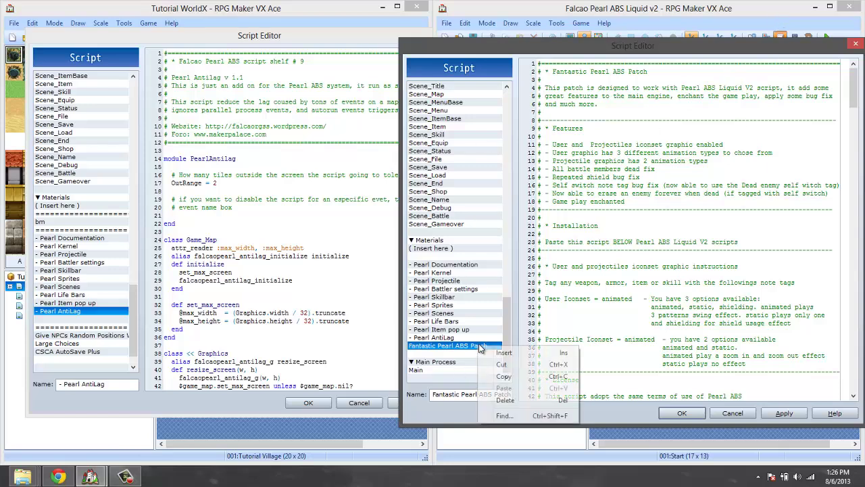
{"action": "key", "text": "Escape"}
{"action": "left_click", "coordinate": [65, 312]}
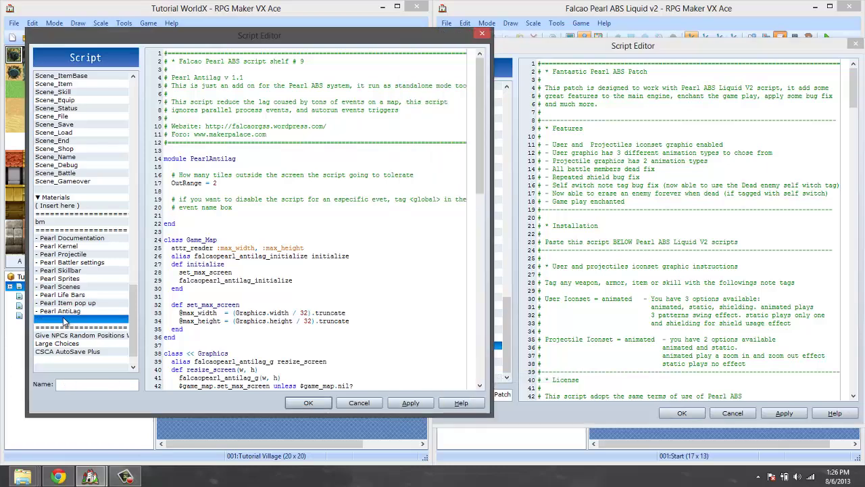
{"action": "right_click", "coordinate": [65, 318]}
{"action": "left_click", "coordinate": [90, 360]}
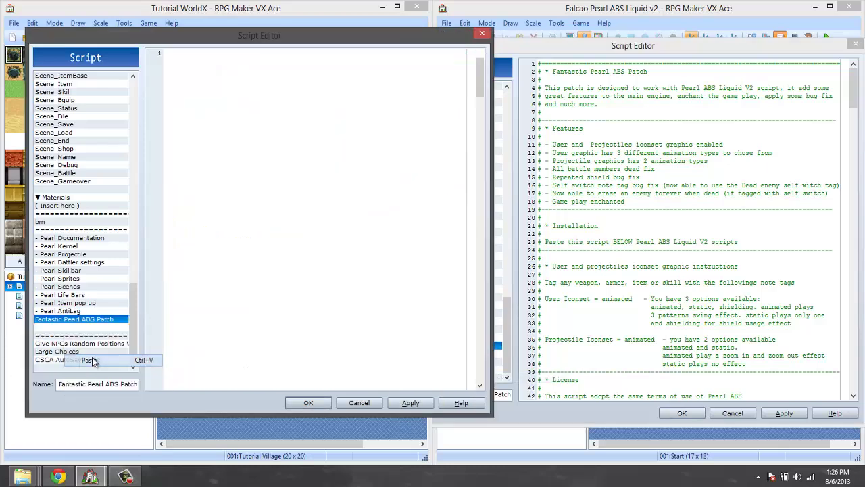
{"action": "left_click", "coordinate": [67, 328]}
{"action": "right_click", "coordinate": [68, 328]}
{"action": "left_click", "coordinate": [88, 348]}
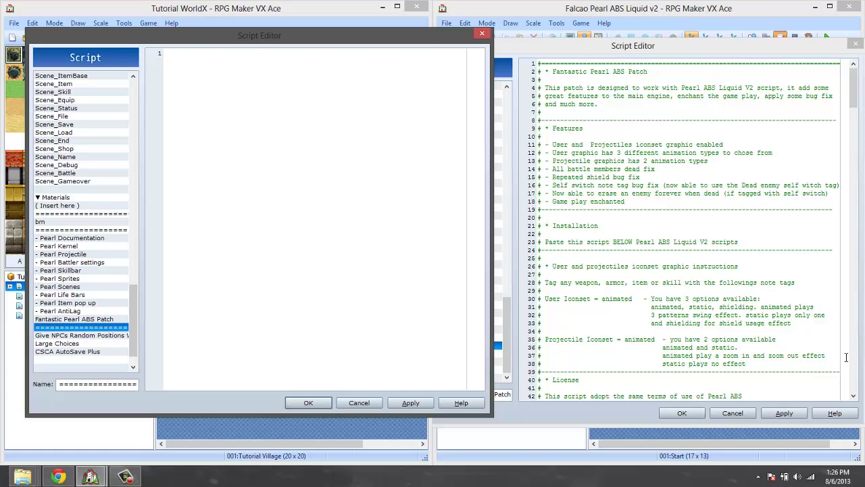
Close the Falcao script editor, check the pasted patch code, and confirm Tutorial WorldX's editor with OK.
{"action": "left_click", "coordinate": [732, 413]}
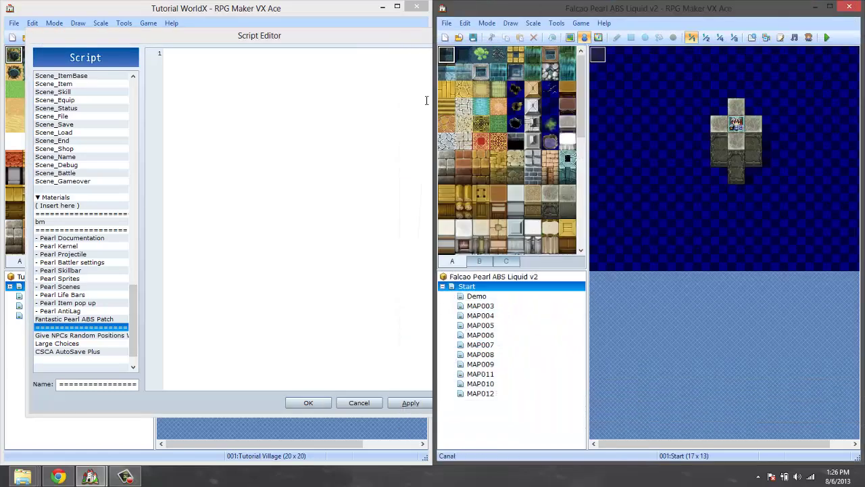
{"action": "left_click", "coordinate": [67, 320]}
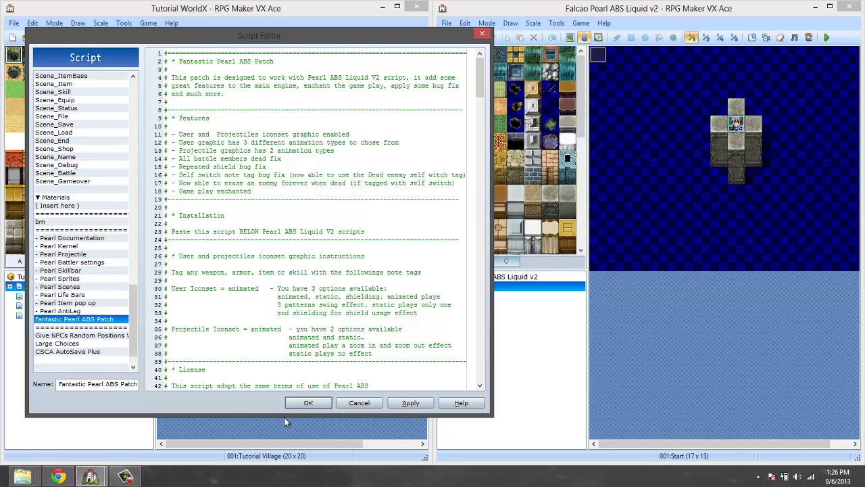
{"action": "left_click", "coordinate": [298, 404]}
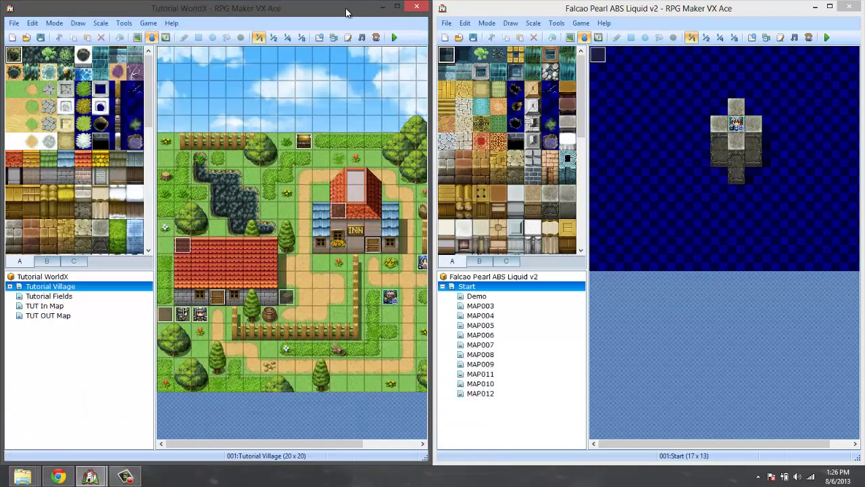
Save Tutorial WorldX and start a New Game in the playtest.
{"action": "left_click", "coordinate": [394, 39]}
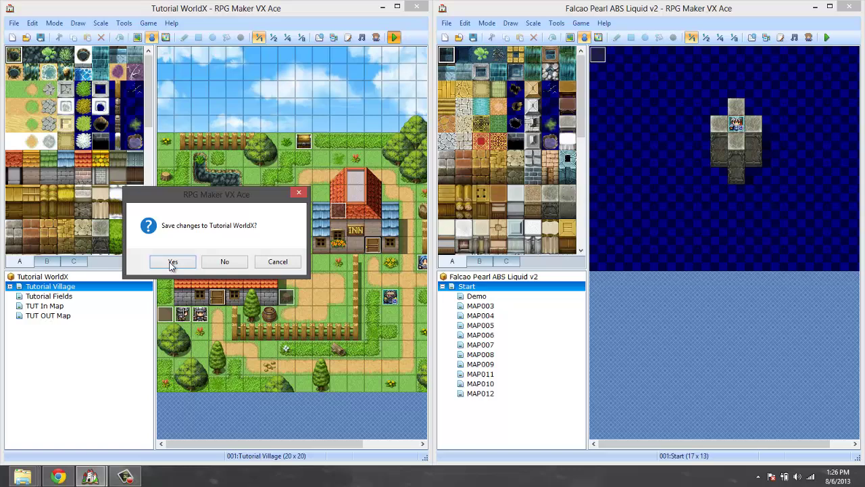
{"action": "left_click", "coordinate": [172, 262]}
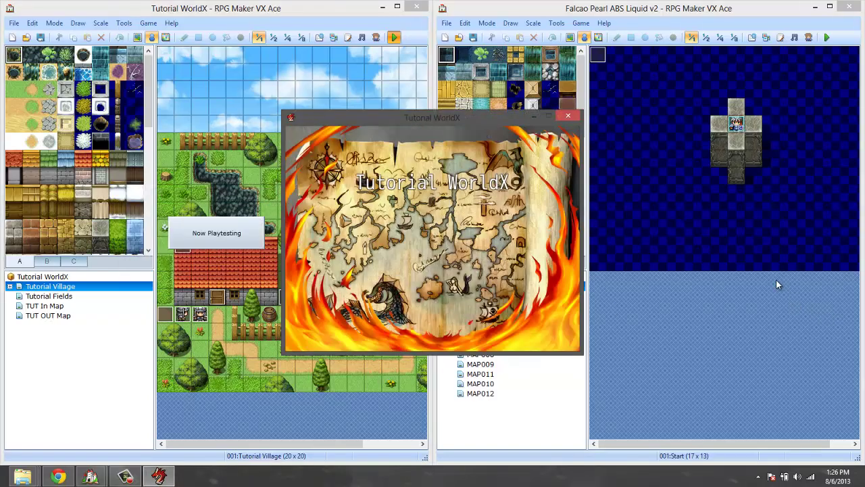
{"action": "key", "text": "Return"}
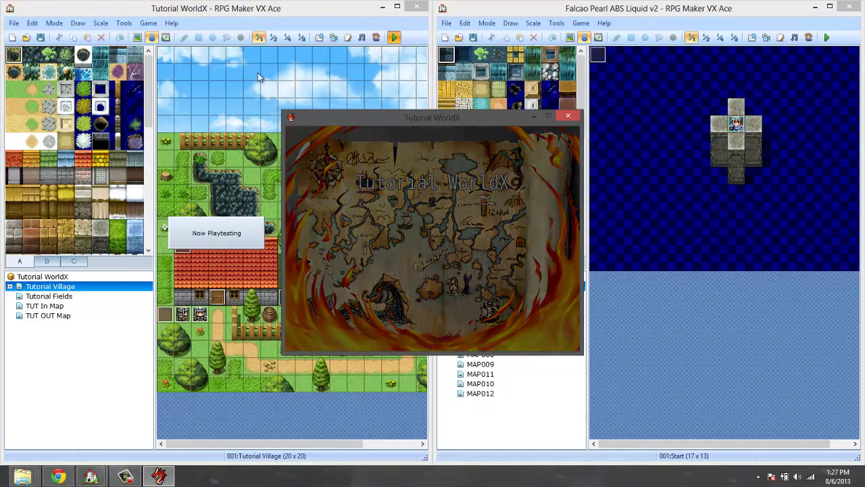
Turn the Windows system volume down to zero.
{"action": "left_click", "coordinate": [797, 476]}
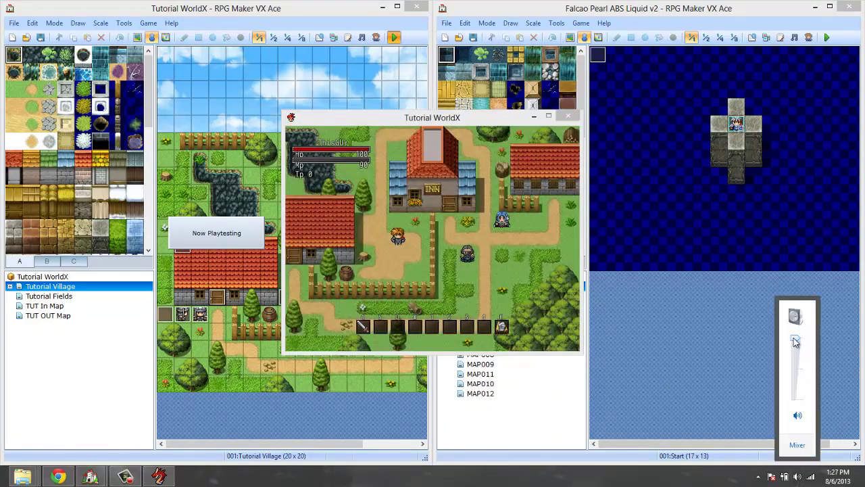
{"action": "left_click_drag", "start_coordinate": [796, 341], "coordinate": [795, 399]}
{"action": "left_click", "coordinate": [389, 244]}
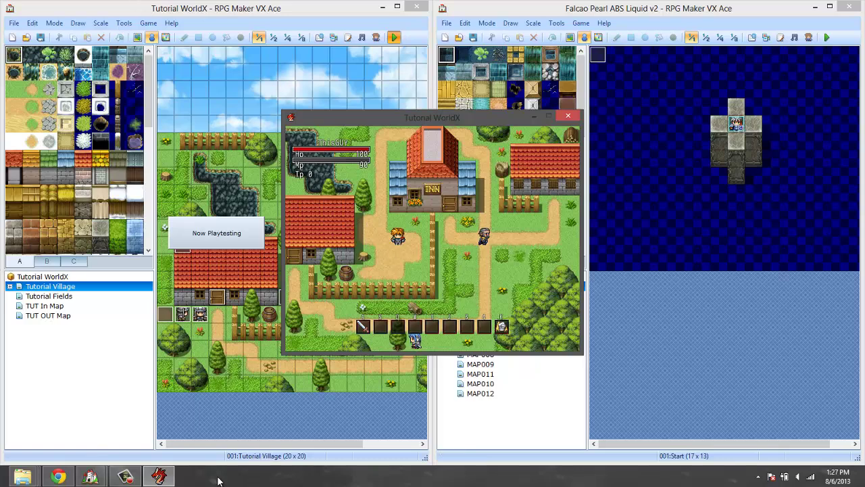
{"action": "left_click", "coordinate": [248, 433]}
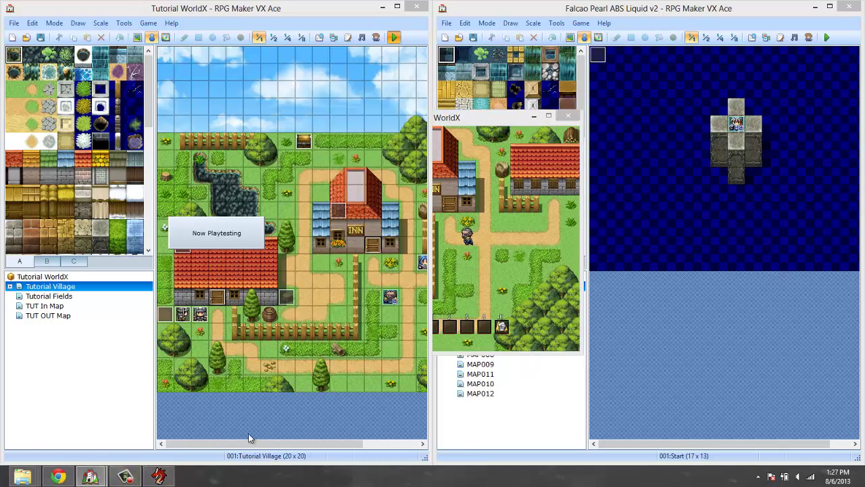
{"action": "left_click", "coordinate": [491, 283]}
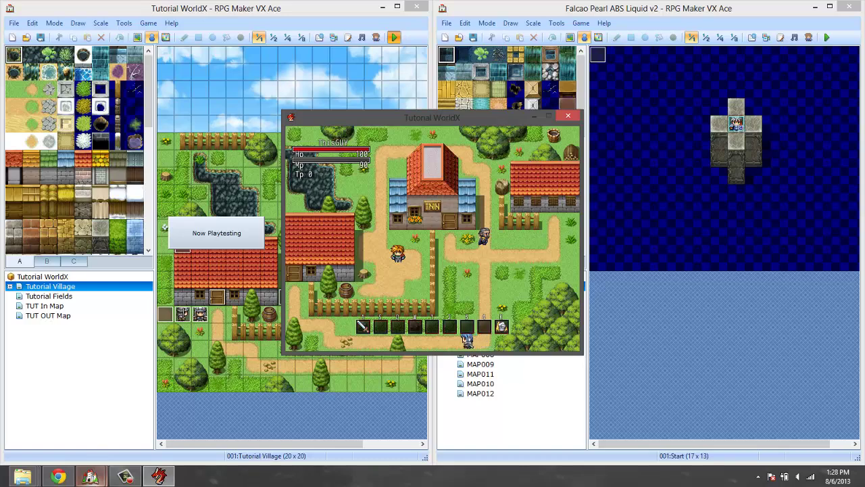
{"action": "left_click", "coordinate": [126, 478]}
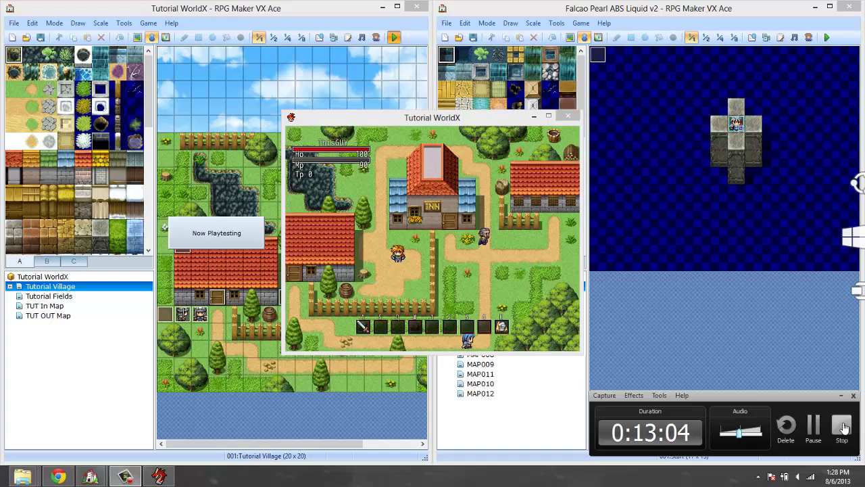